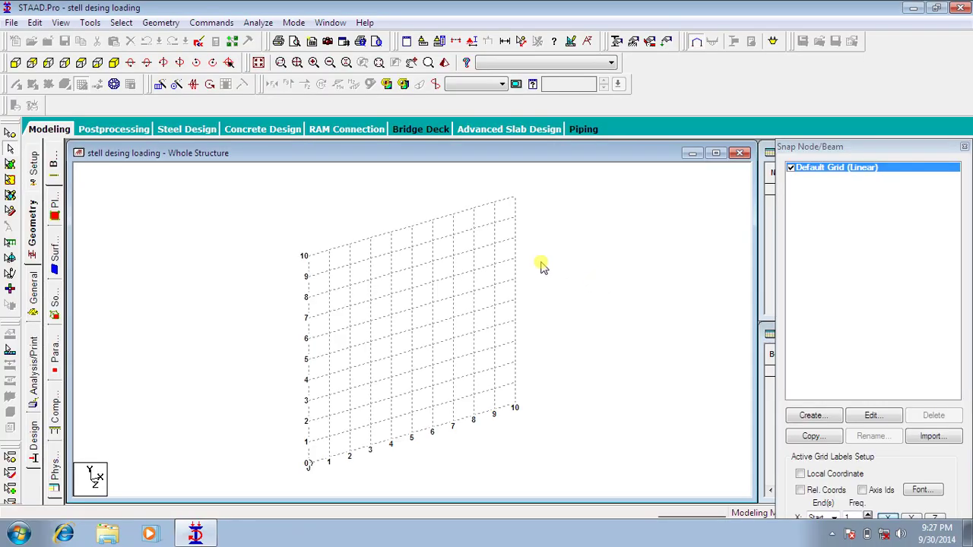
Generate a Bay Frame in the Structure Wizard, 12 m long, 15 m high and 12 m wide, with 4, 5 and 4 bays respectively.
left_click(169, 24)
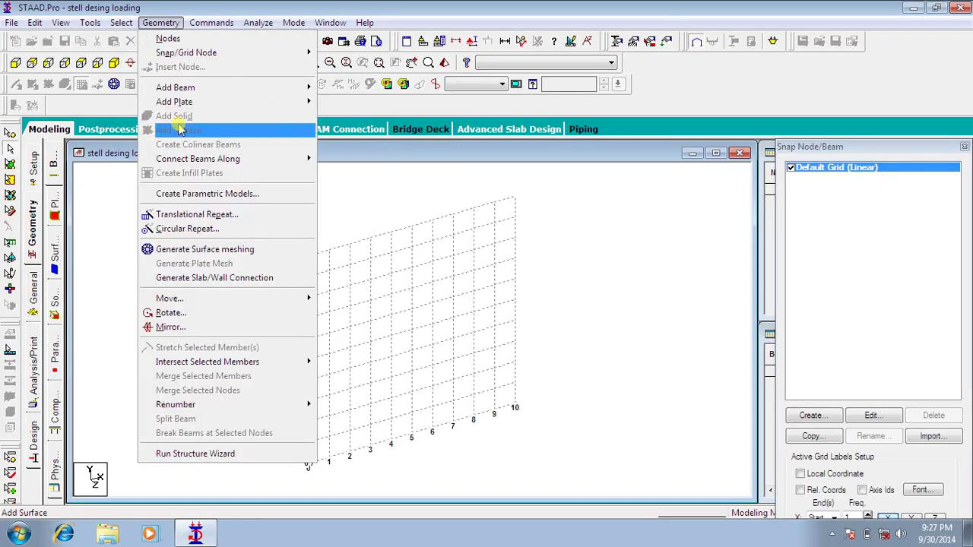
left_click(209, 455)
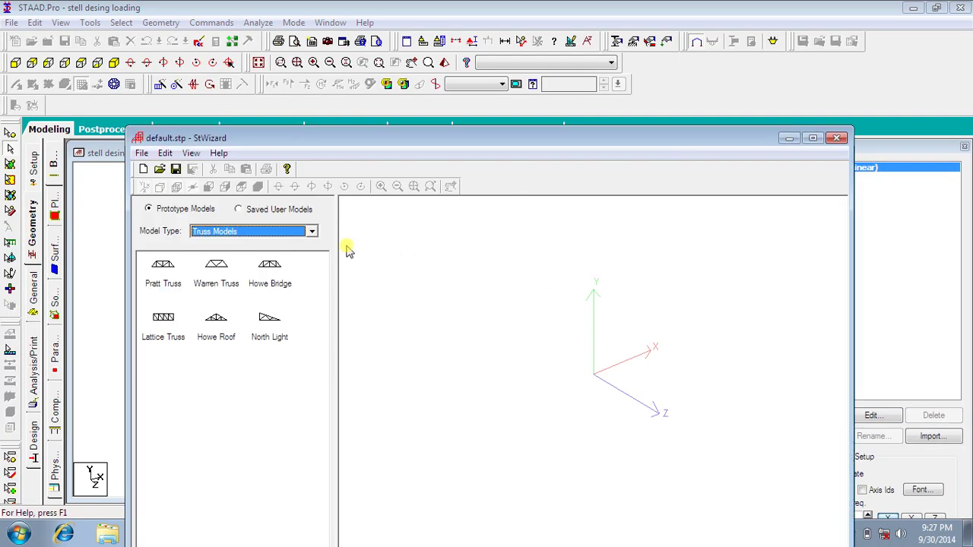
left_click(310, 231)
left_click(293, 256)
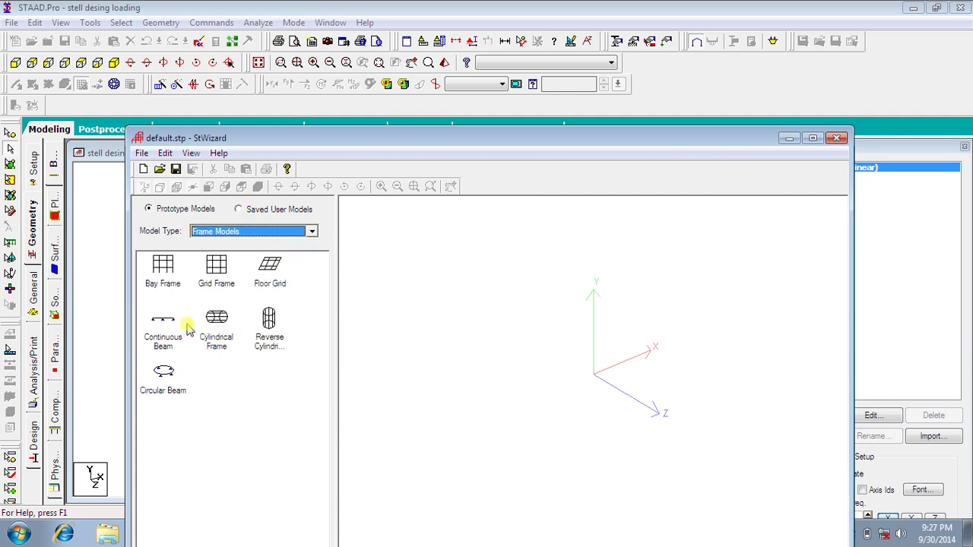
left_click(174, 283)
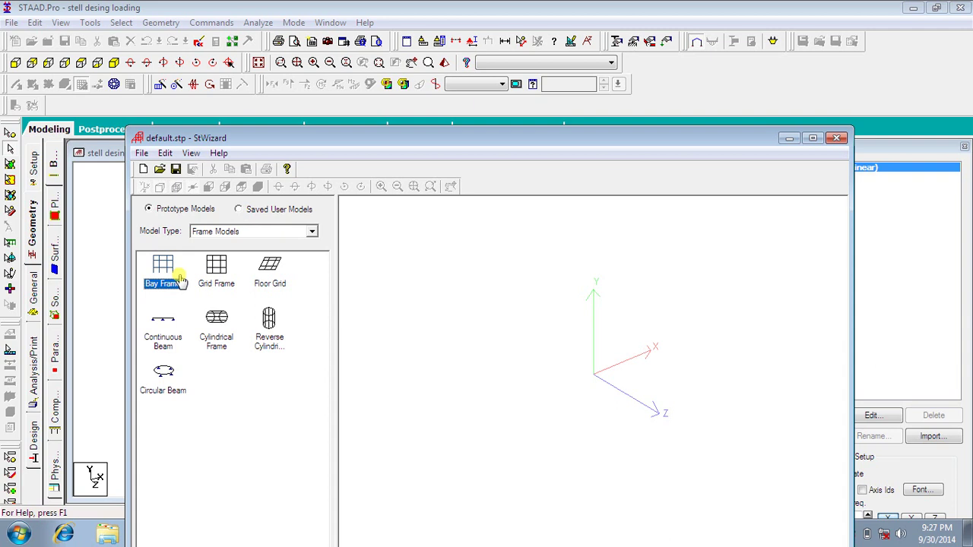
double_click(181, 280)
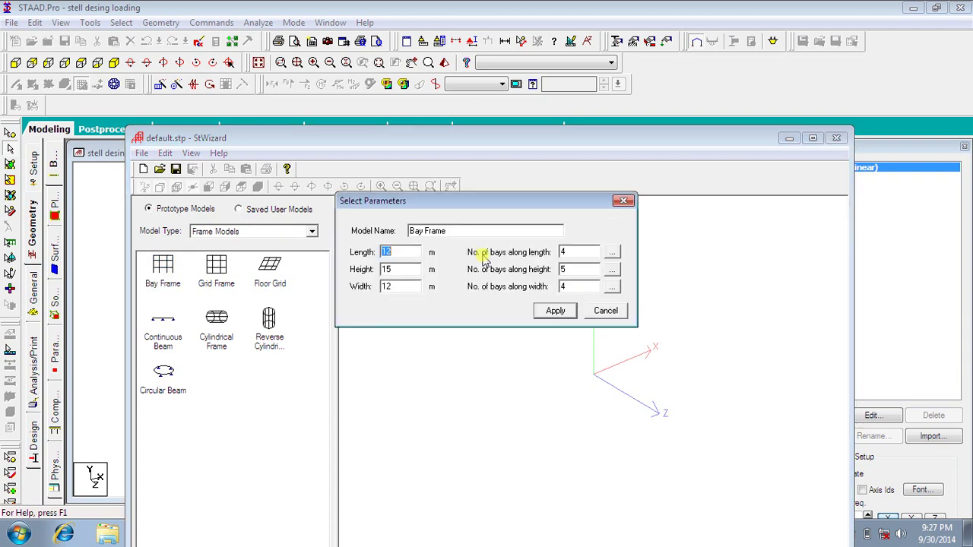
left_click(555, 311)
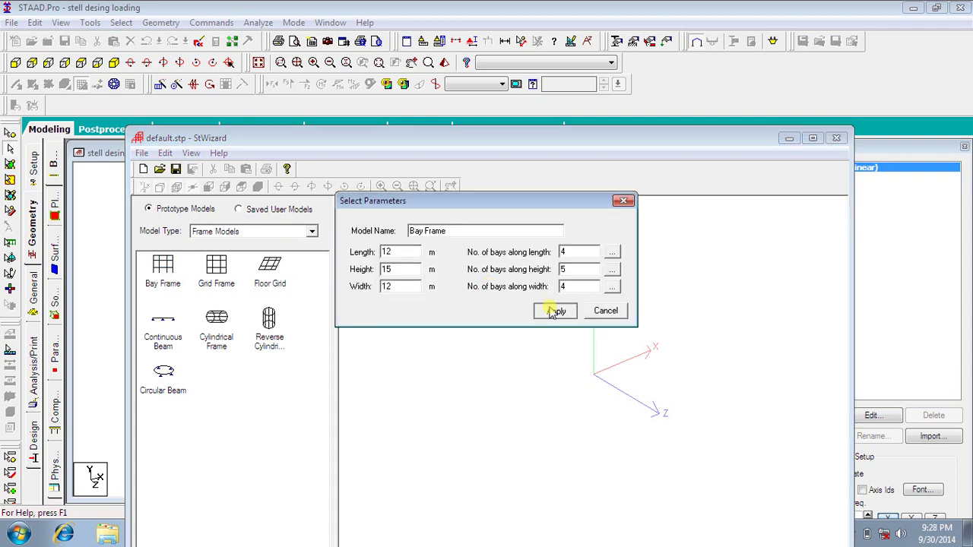
Merge the bay frame into the STAAD.Pro model at X, Y, Z offsets of 0 and close the snap grid settings.
left_click_drag(429, 147, 369, 44)
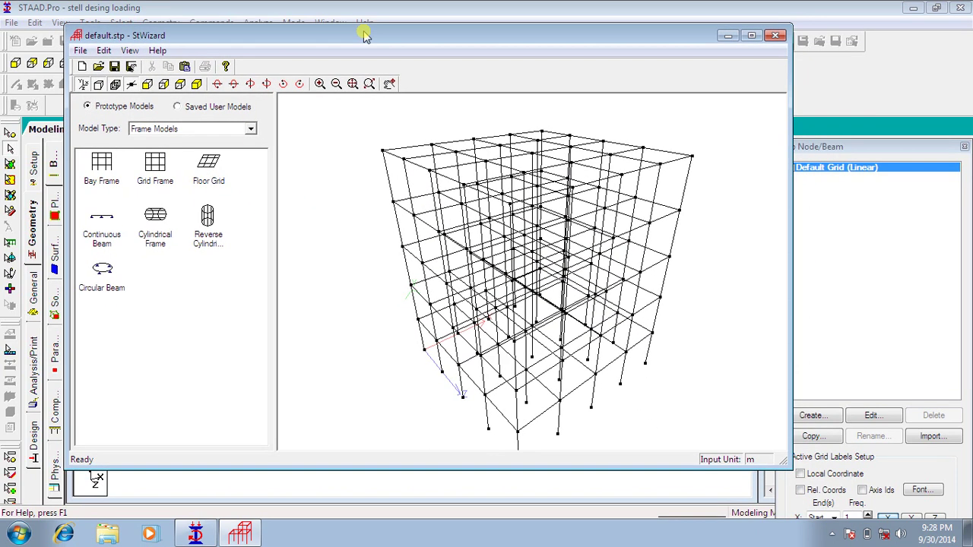
left_click(79, 50)
left_click(122, 152)
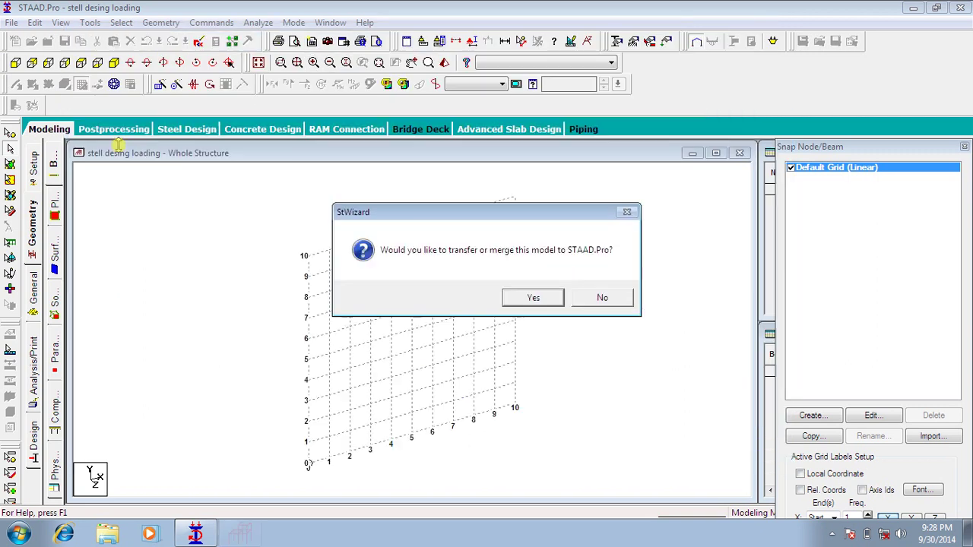
left_click(519, 297)
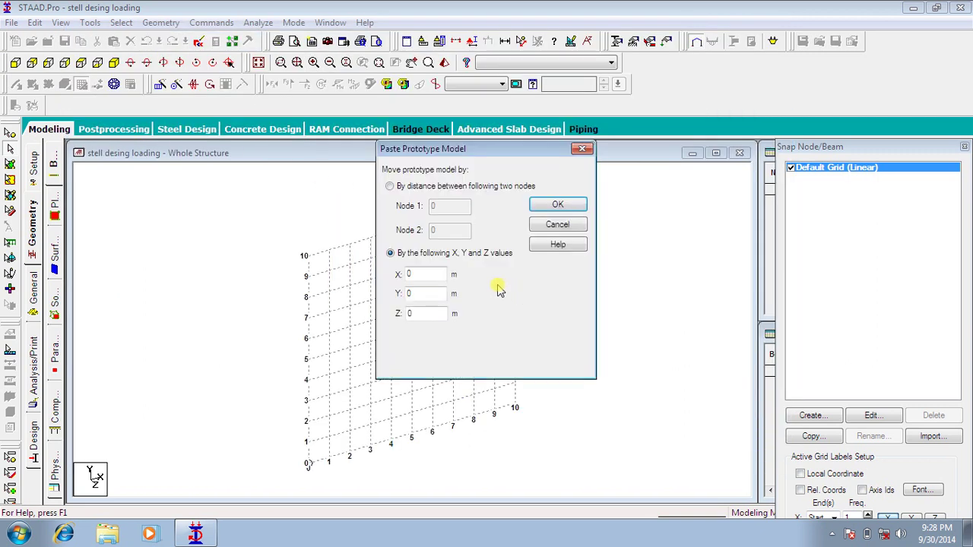
left_click(544, 206)
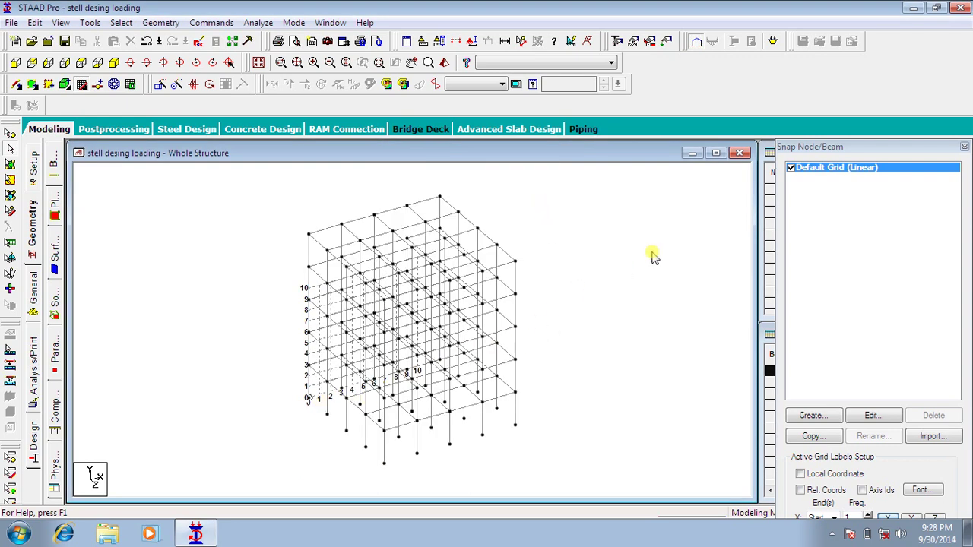
left_click(964, 146)
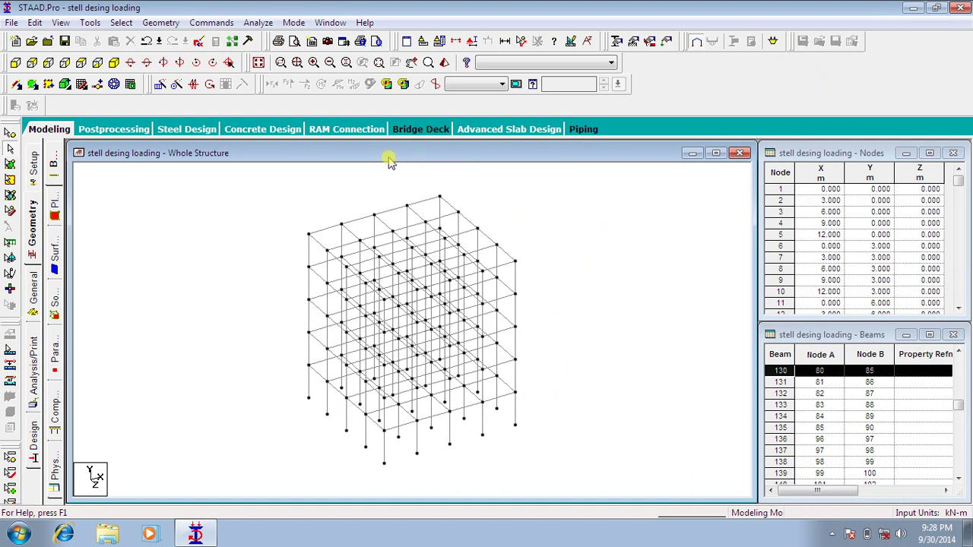
Reopen the Structure Wizard and start a Howe Roof prototype from the Truss Models.
left_click(161, 22)
left_click(192, 456)
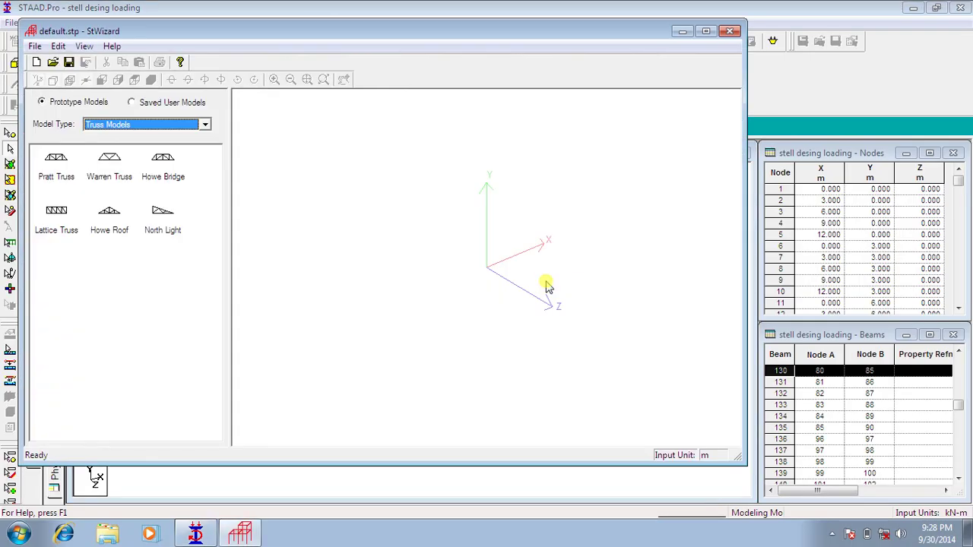
left_click(186, 126)
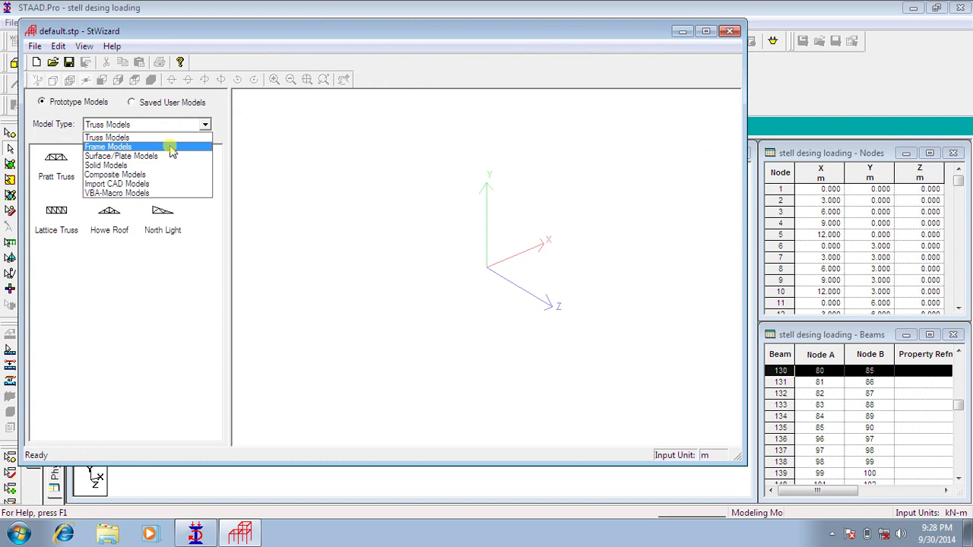
left_click(172, 138)
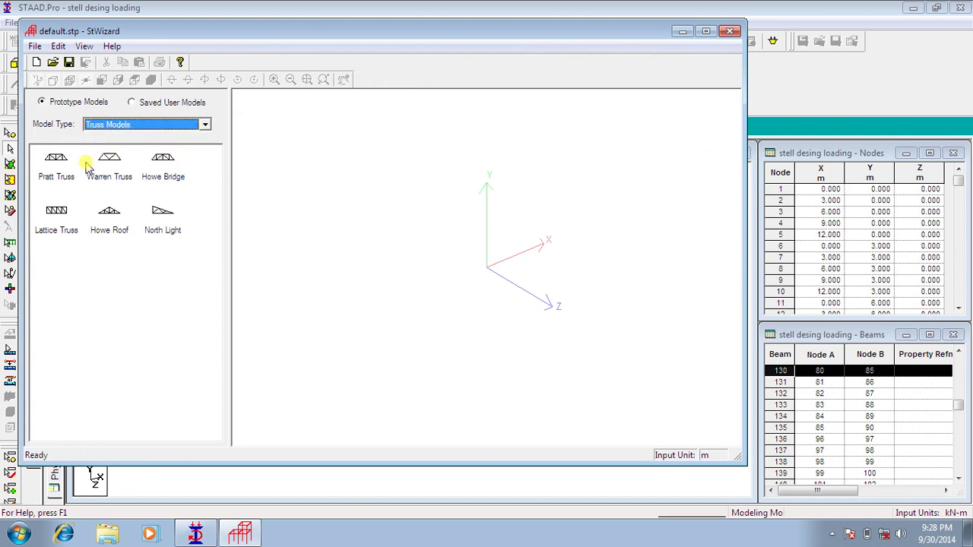
left_click(109, 181)
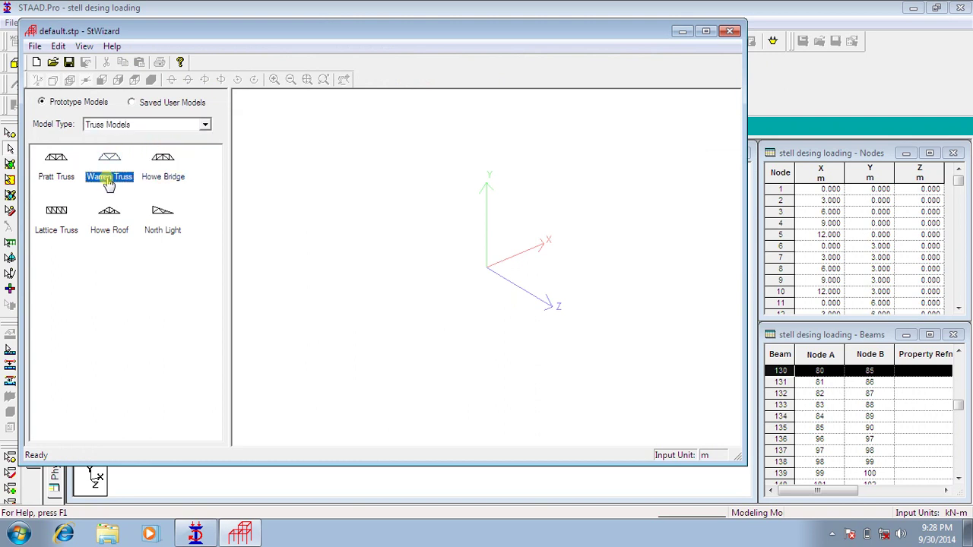
left_click(114, 219)
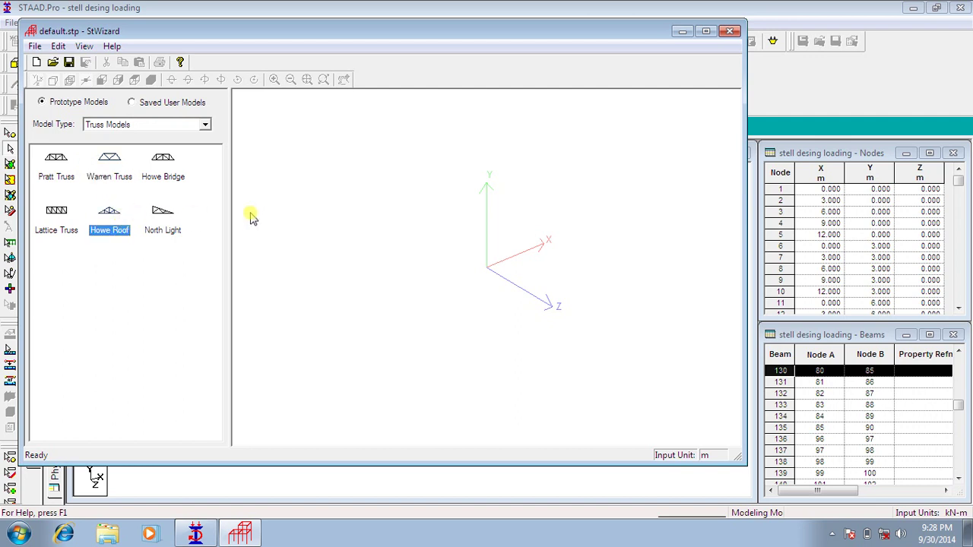
double_click(111, 217)
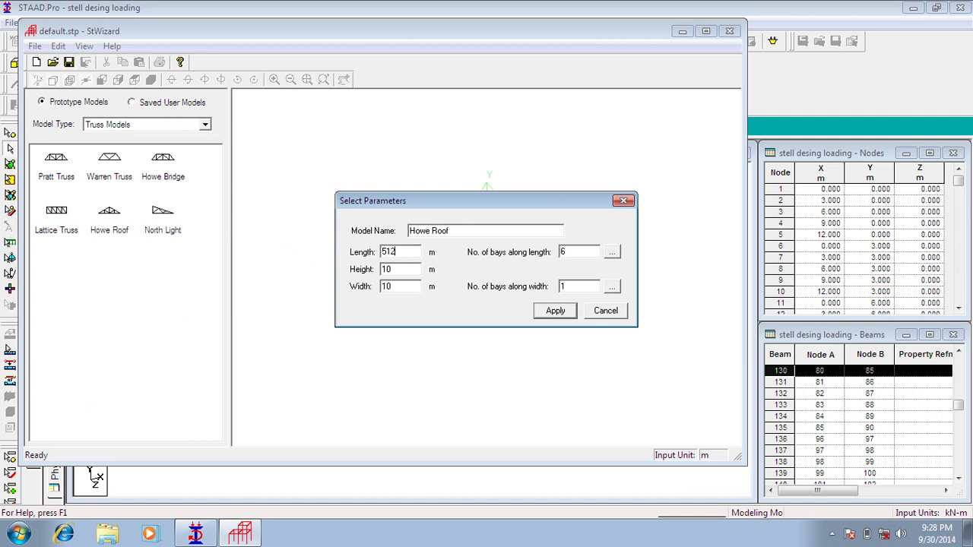
Set the Howe roof's length to 12 m, height to 3 m and width to 12 m.
key("BackSpace")
key("BackSpace")
key("BackSpace")
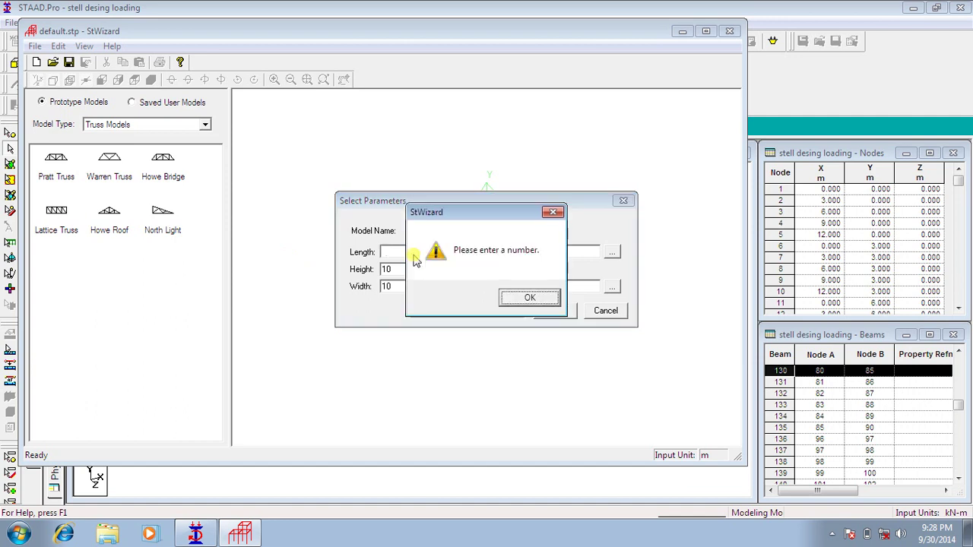
left_click(547, 299)
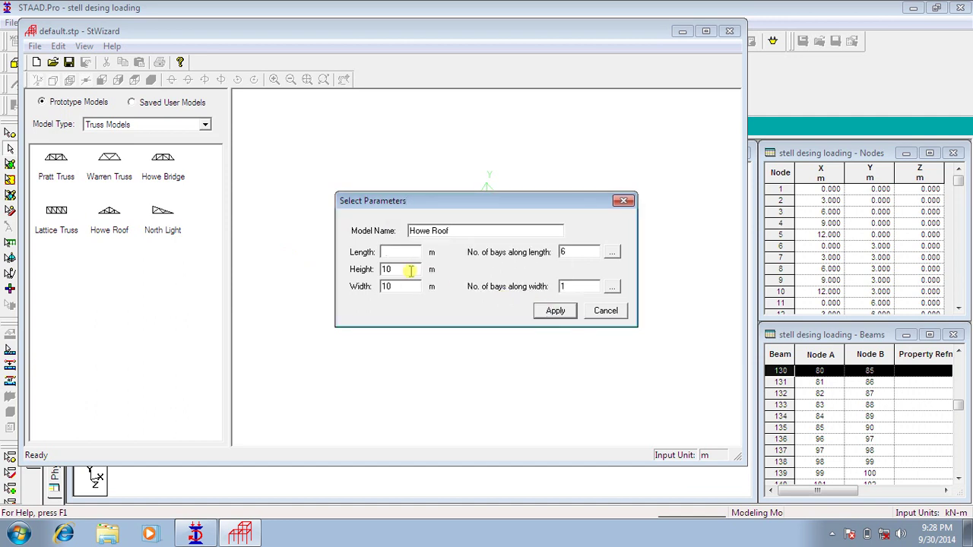
type("12")
key("BackSpace")
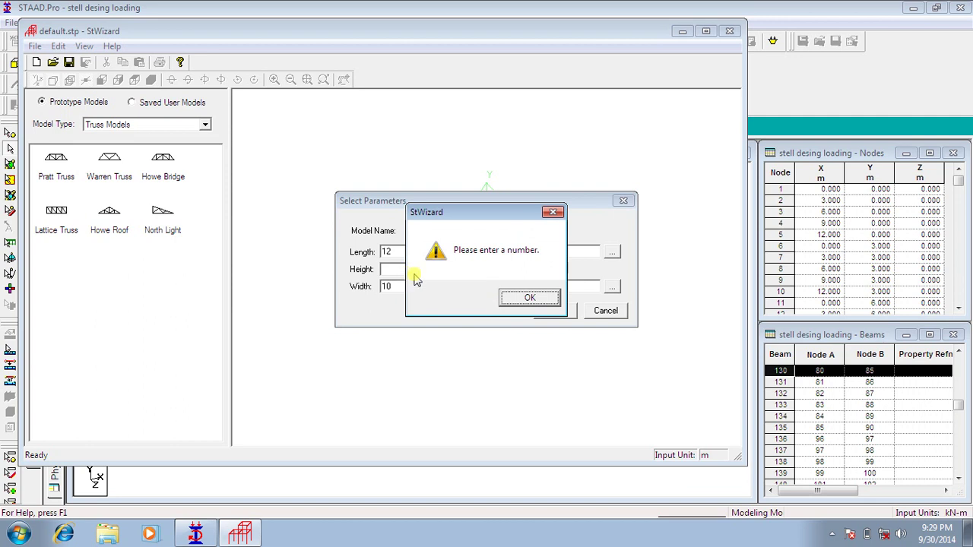
left_click(542, 297)
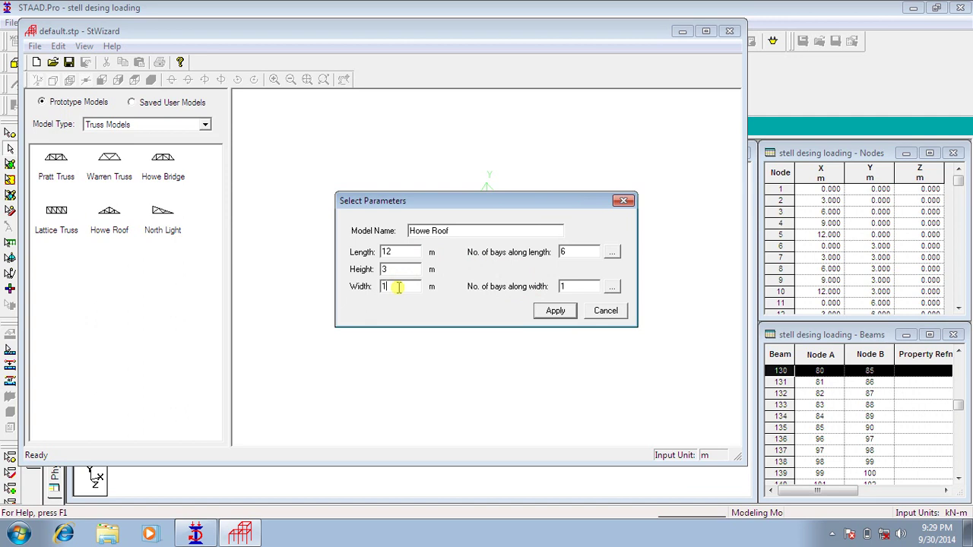
Set 4 bays along both the length and the width of the Howe roof and generate the truss model.
left_click(612, 252)
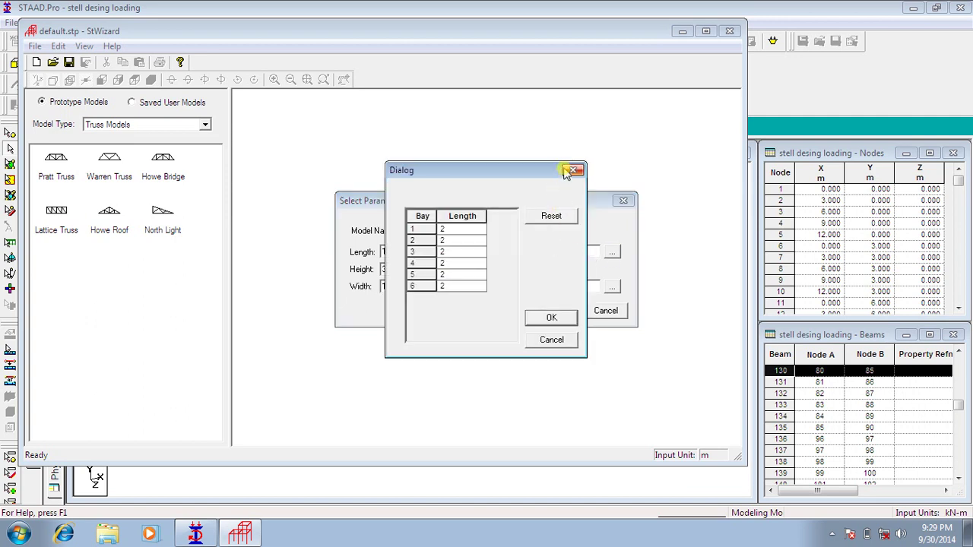
left_click(550, 317)
left_click(572, 253)
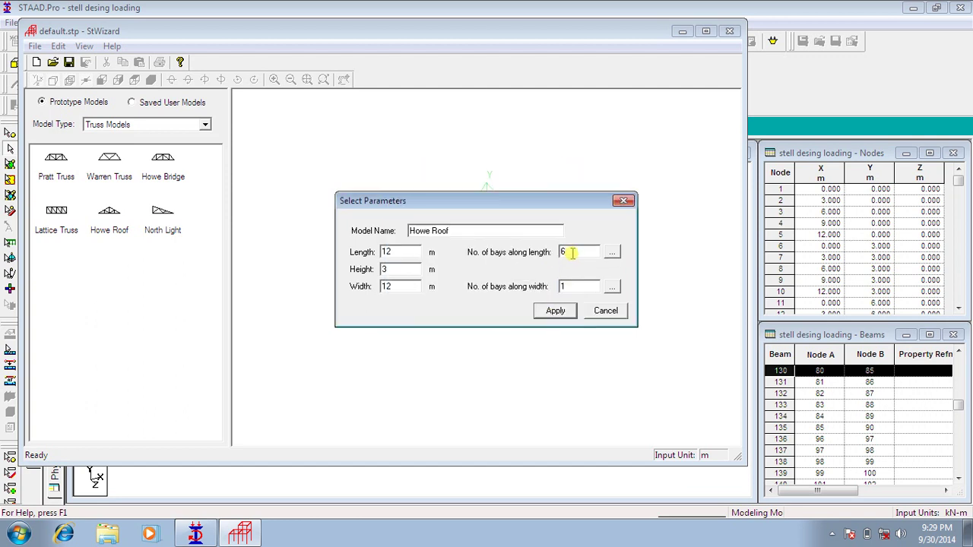
key("BackSpace")
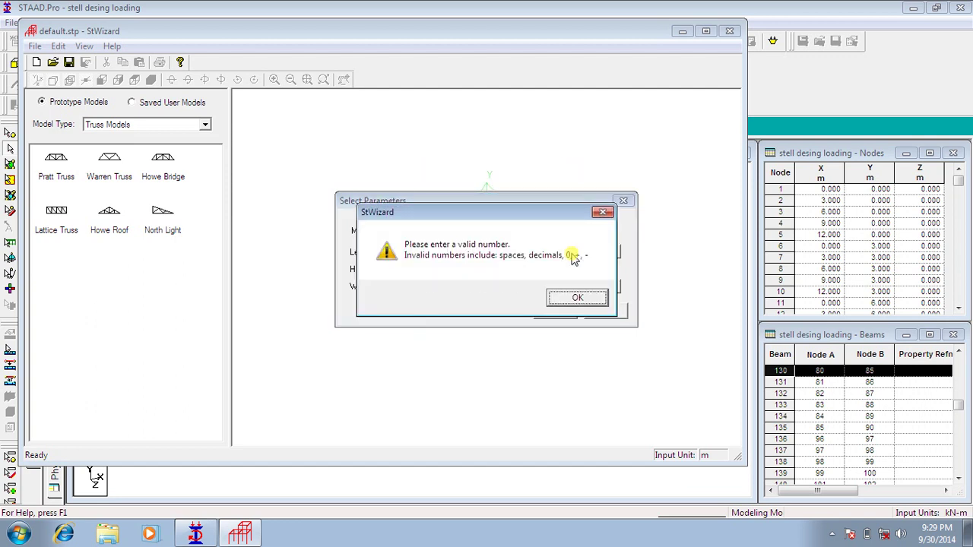
left_click(570, 296)
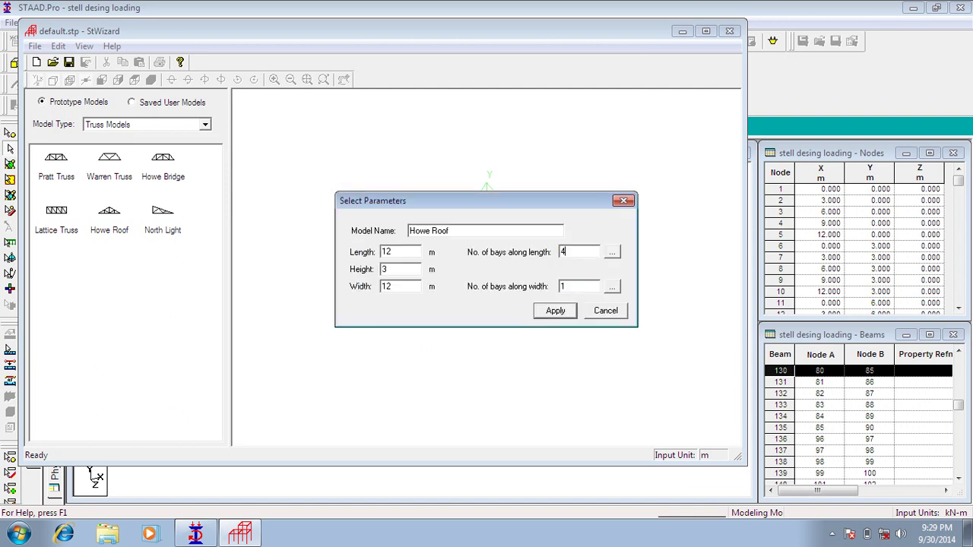
left_click(567, 286)
key("BackSpace")
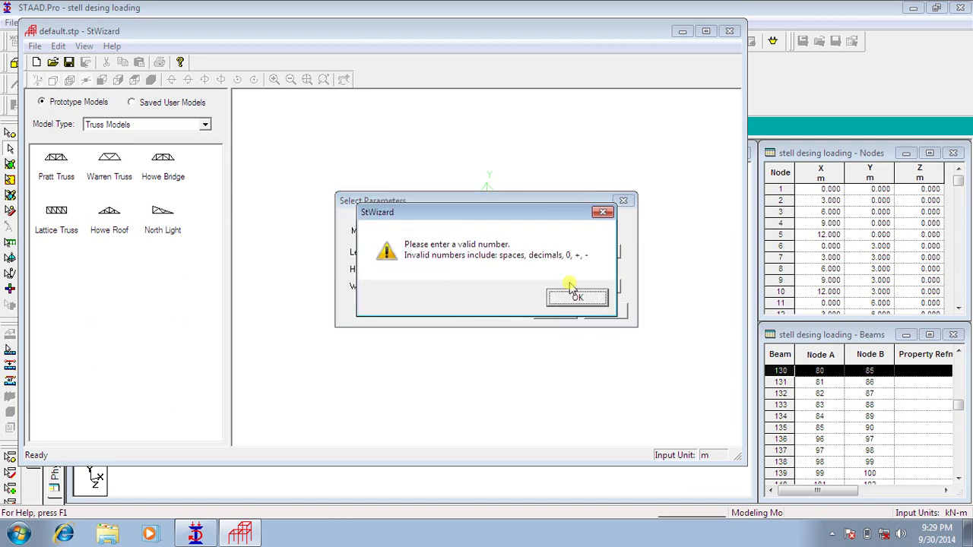
left_click(574, 300)
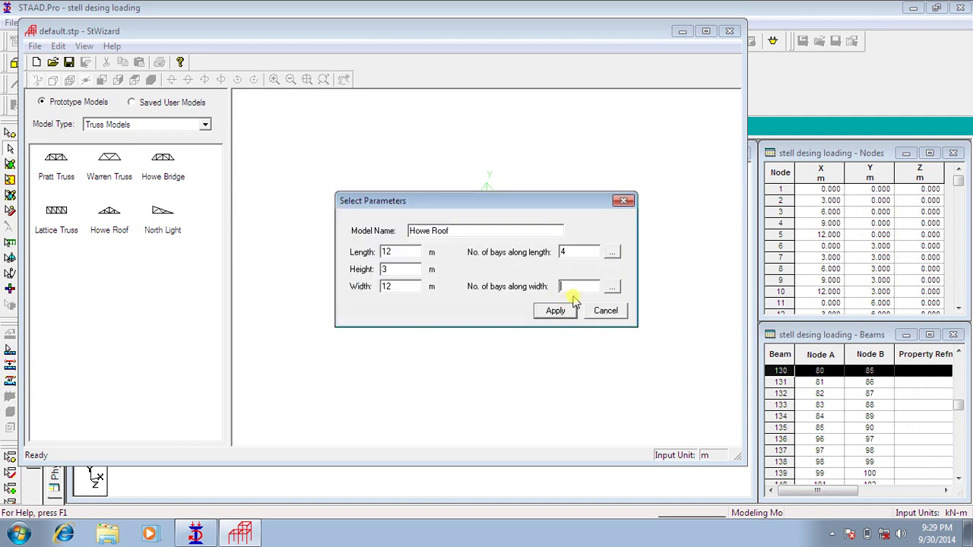
type("4")
left_click(556, 310)
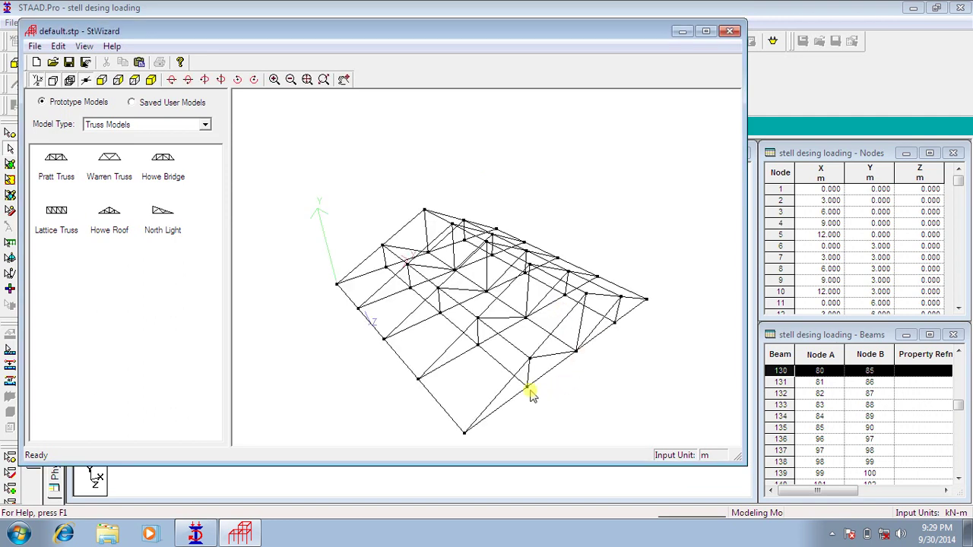
Transfer the Howe roof to the STAAD.Pro model and keep its lower eave corner node as the reference point for the merge.
left_click_drag(554, 376, 372, 216)
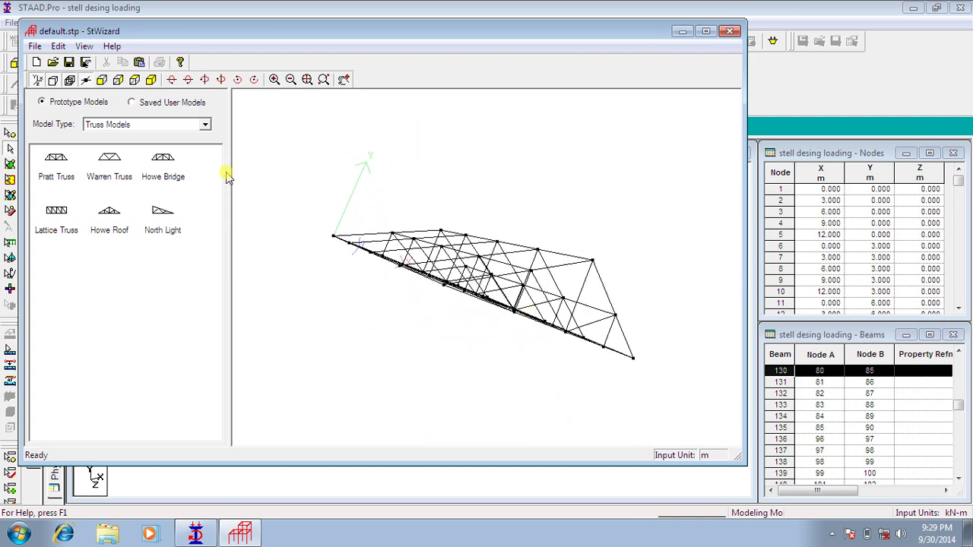
left_click(35, 47)
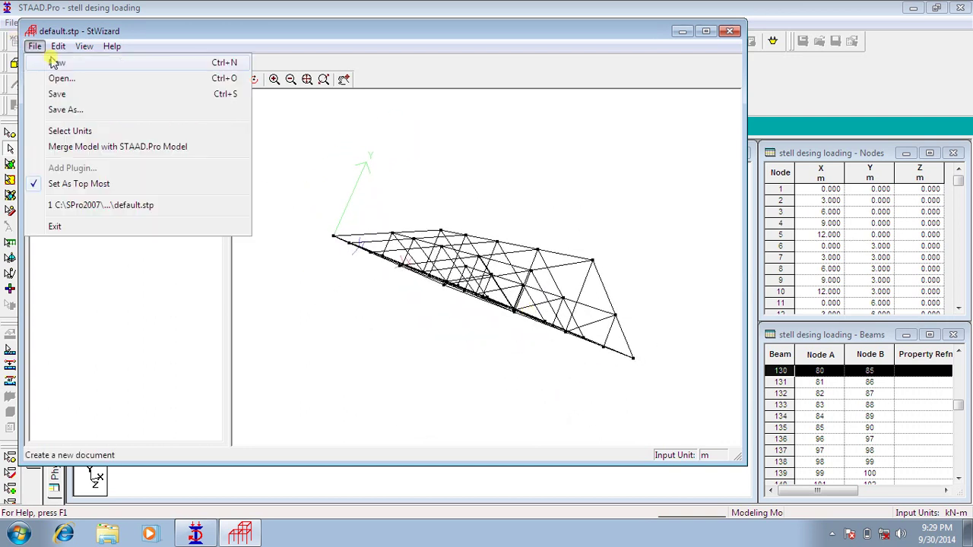
left_click(110, 146)
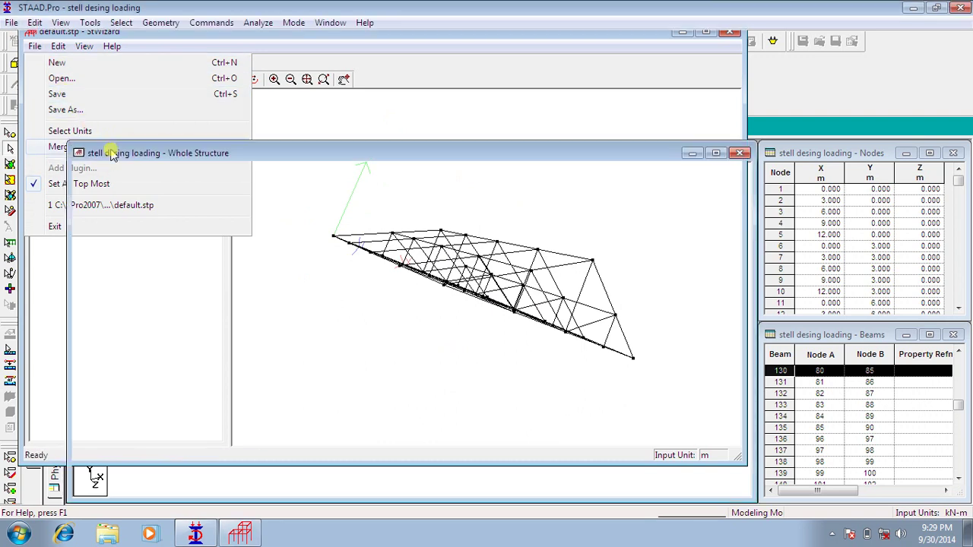
left_click(545, 299)
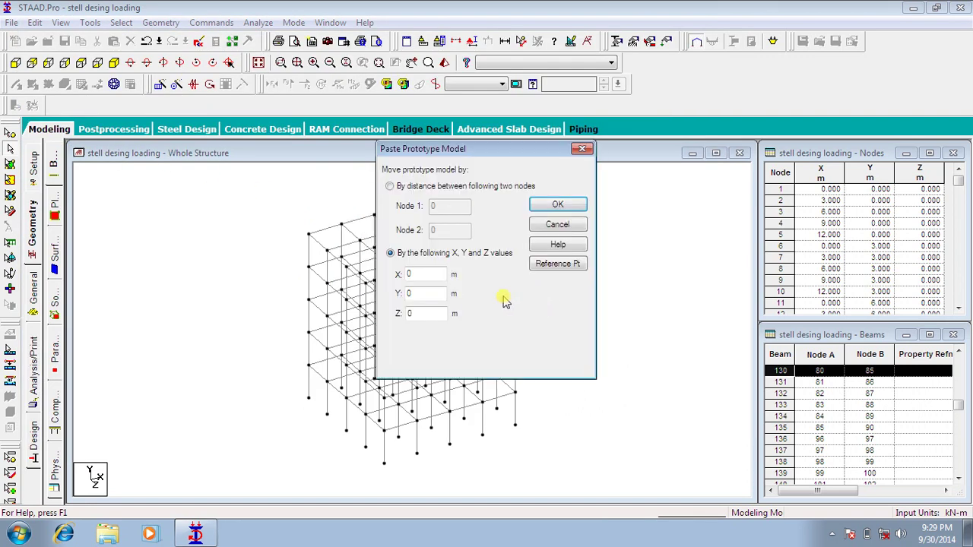
left_click(541, 263)
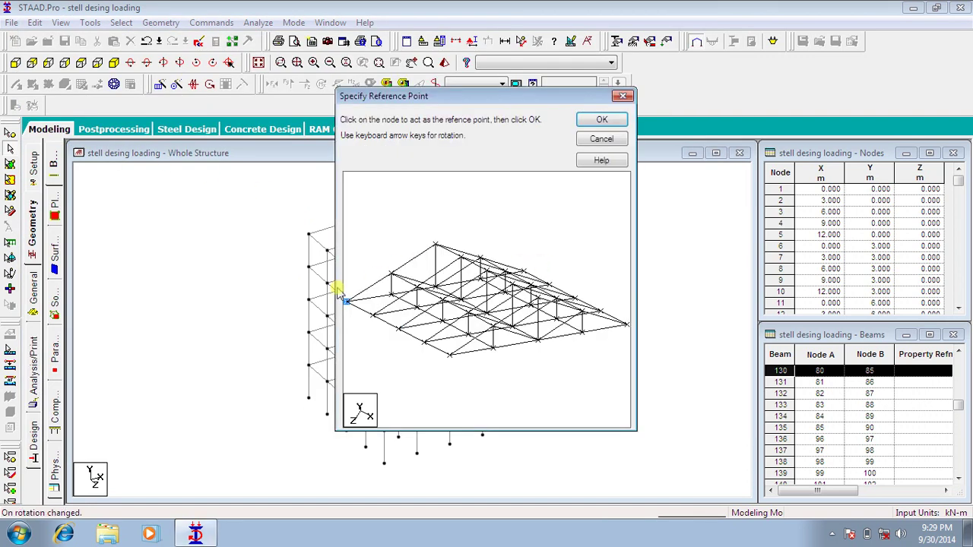
left_click(600, 120)
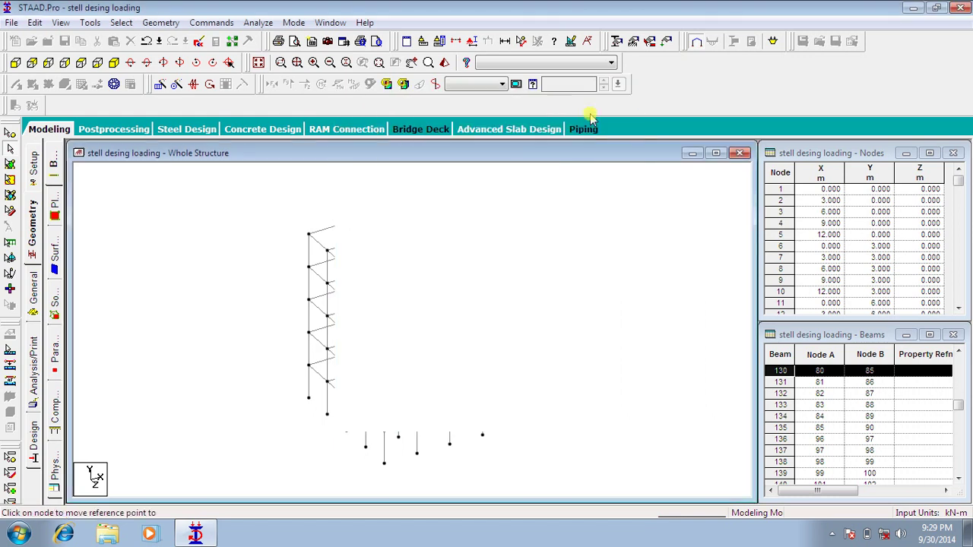
Place the roof truss on the frame's top corner node with offsets X 0, Y 15 and Z 0 m, and check it in front and isometric views.
left_click(309, 232)
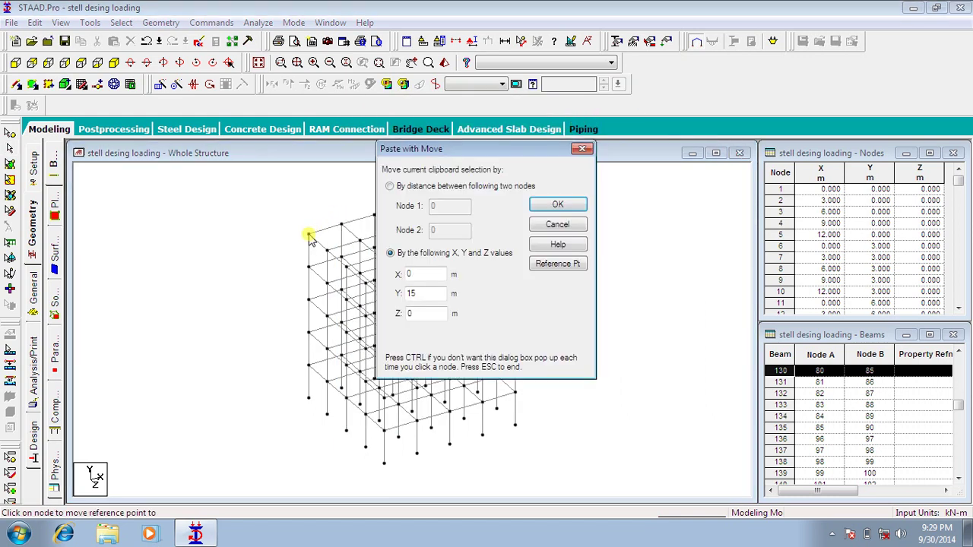
left_click(558, 206)
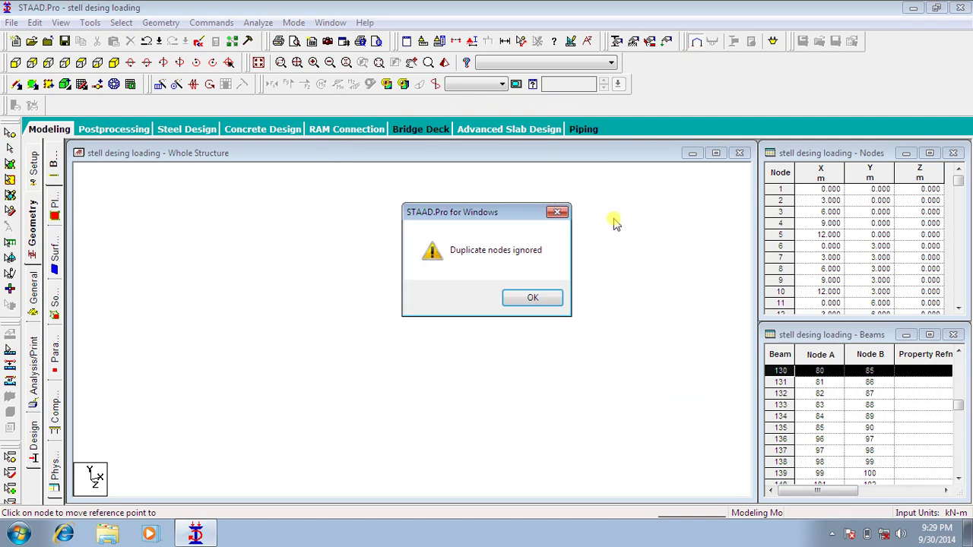
left_click(544, 298)
left_click(555, 298)
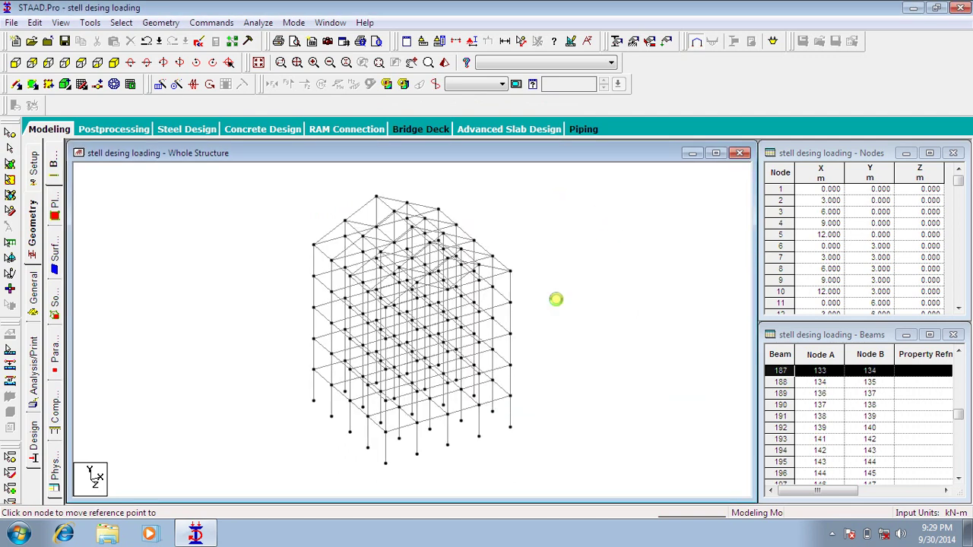
scroll(556, 304, "up", 2)
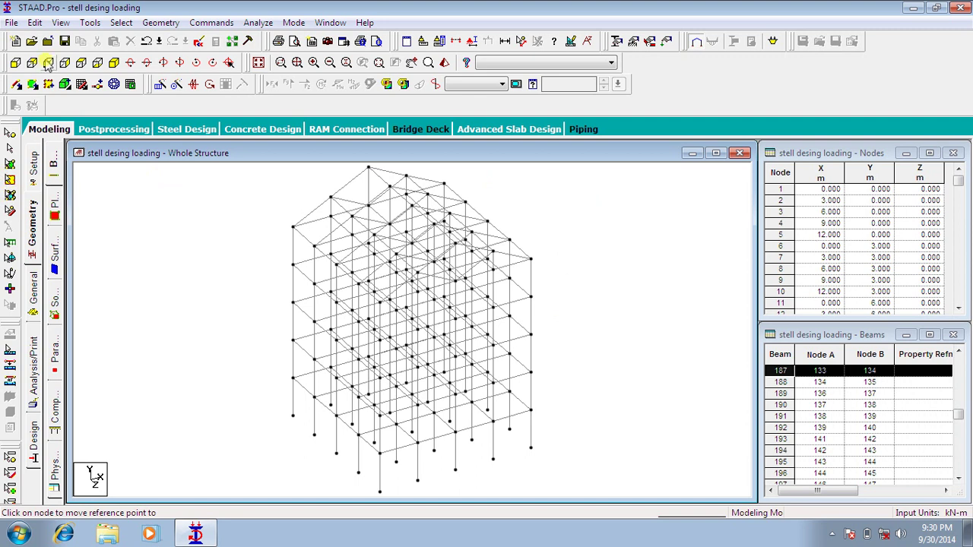
left_click(15, 62)
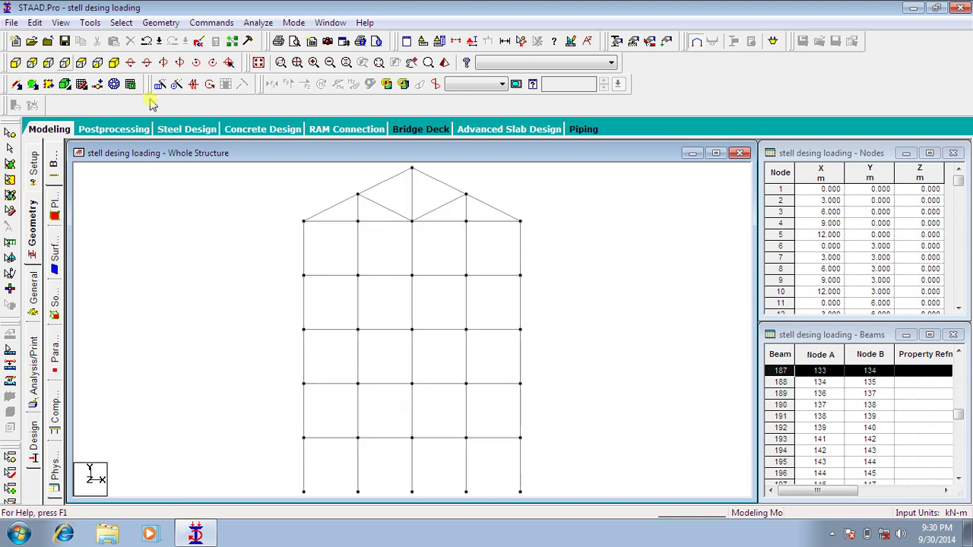
left_click(112, 62)
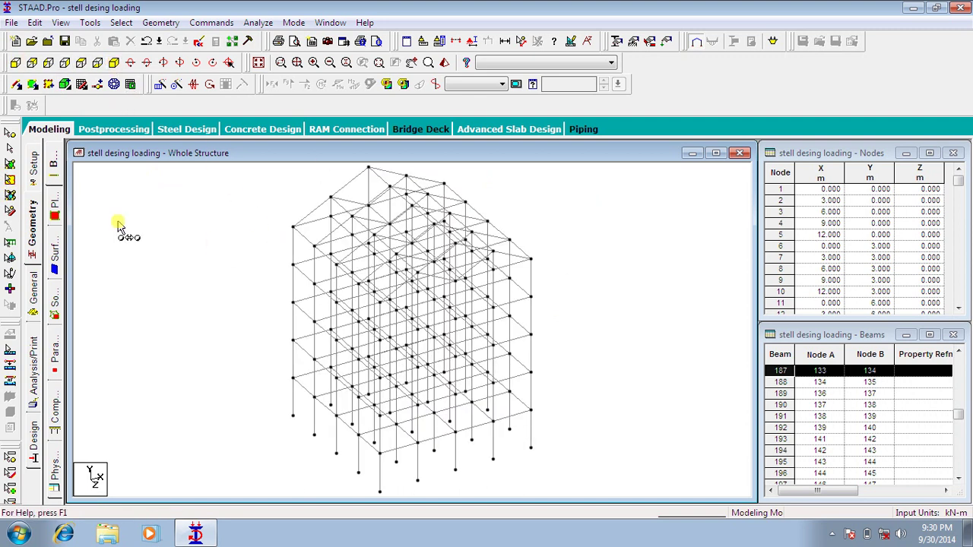
Create a fixed support definition for the structure.
left_click(29, 297)
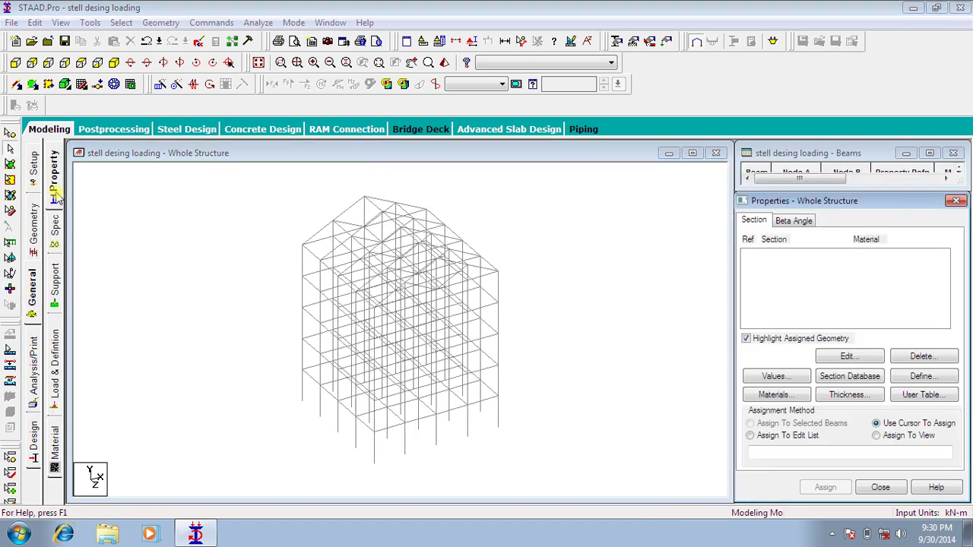
left_click(55, 280)
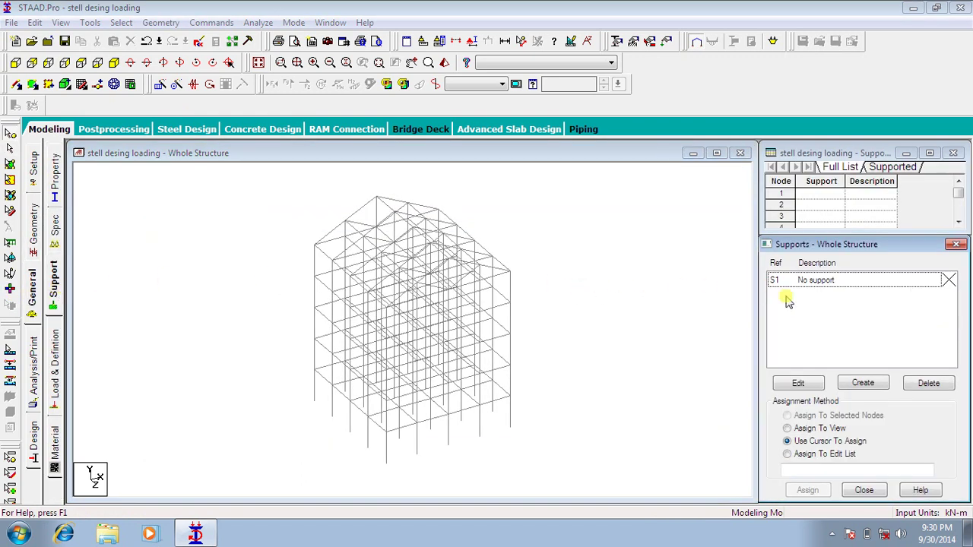
left_click(863, 383)
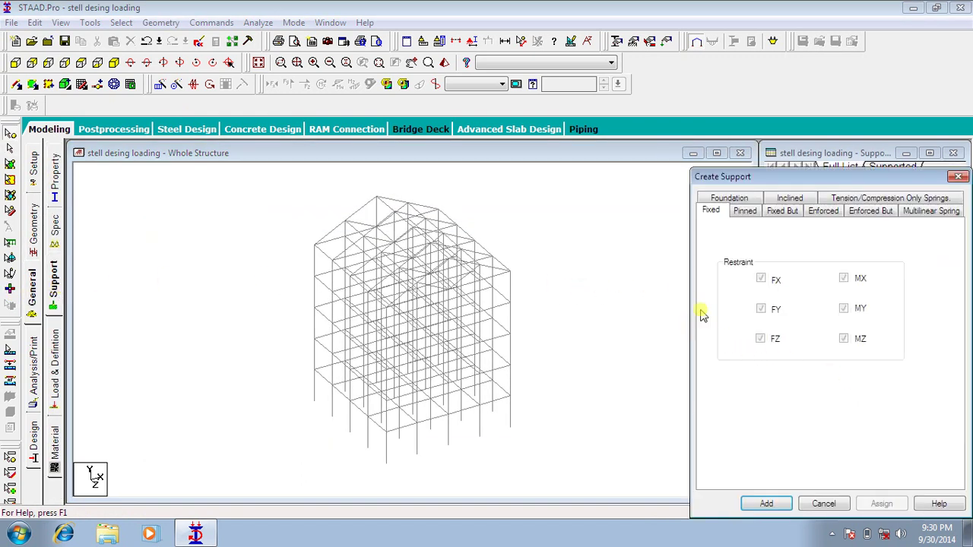
left_click(747, 503)
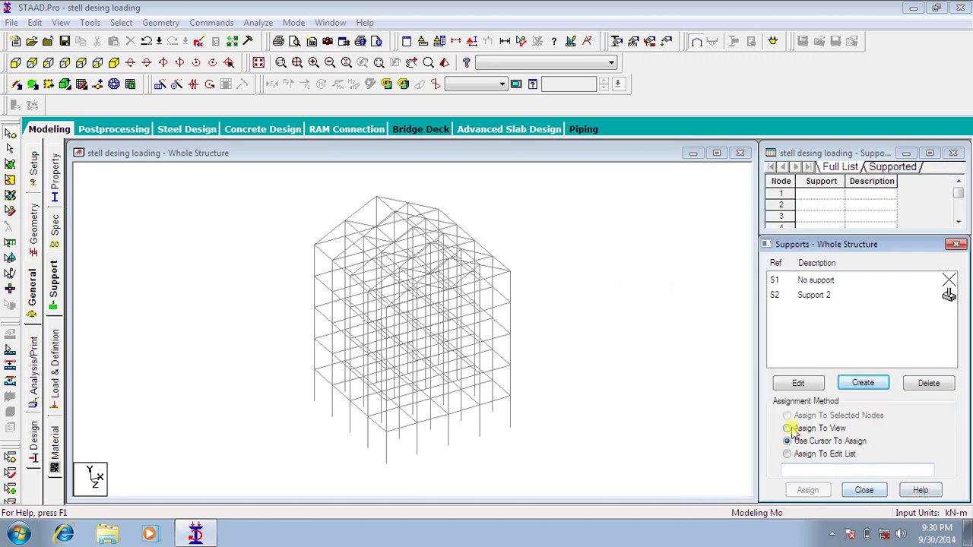
Assign the fixed support to all base nodes of the columns, selecting them in the front view.
left_click(794, 296)
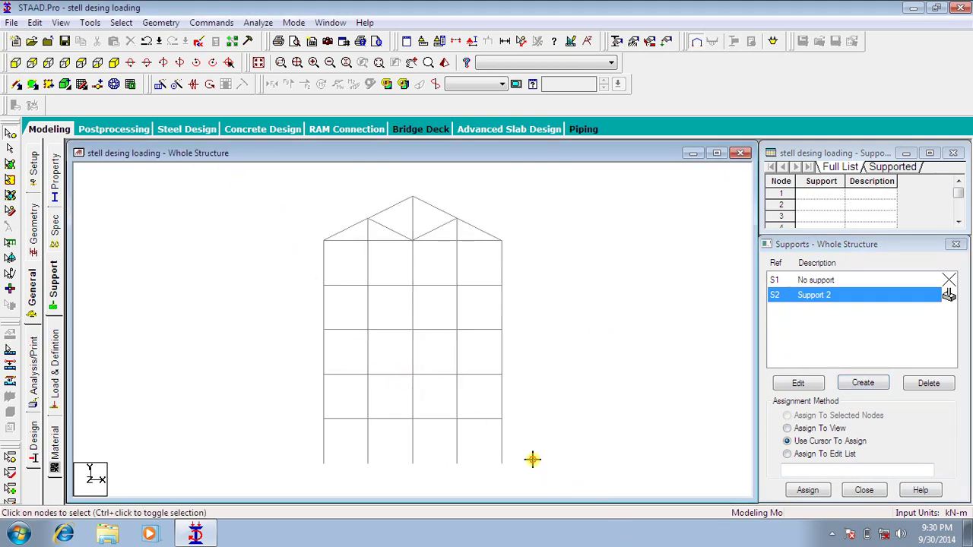
left_click_drag(532, 459, 207, 470)
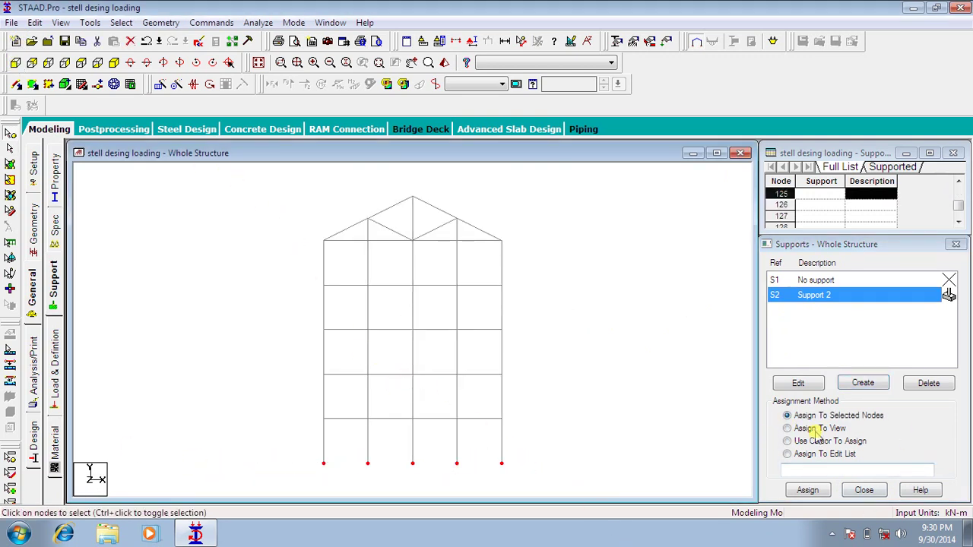
left_click(808, 490)
left_click(842, 414)
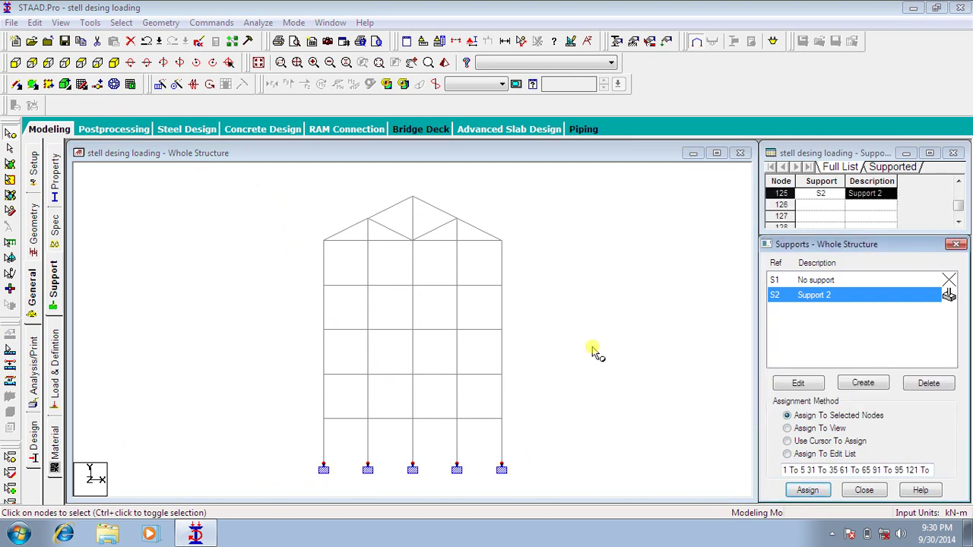
Add the Indian S Shape section ISLB75 in STEEL to the member properties.
left_click(57, 173)
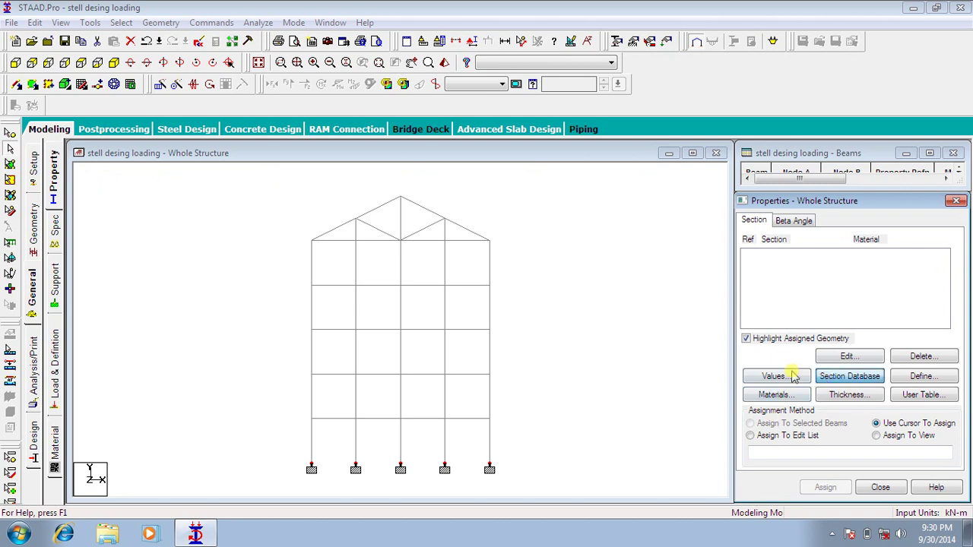
left_click(834, 384)
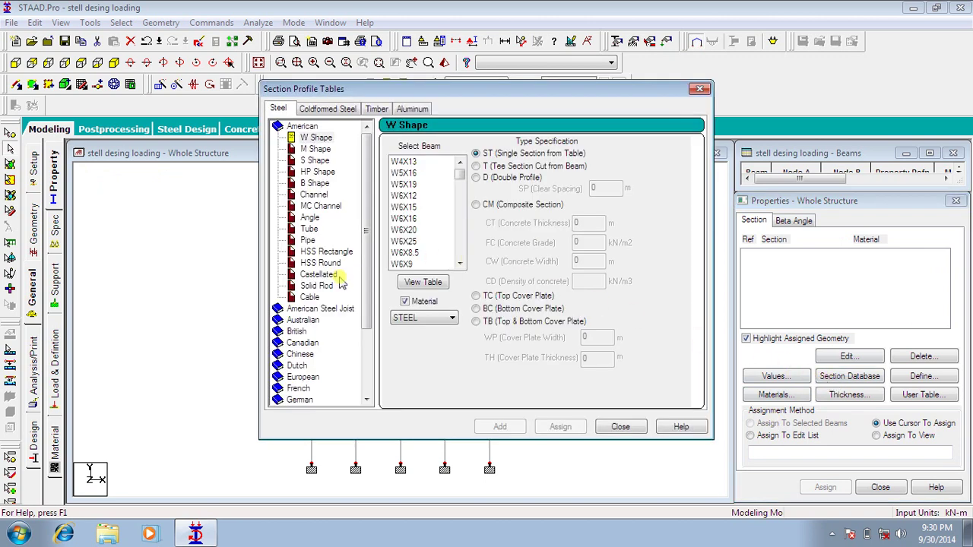
scroll(371, 310, "down", 1)
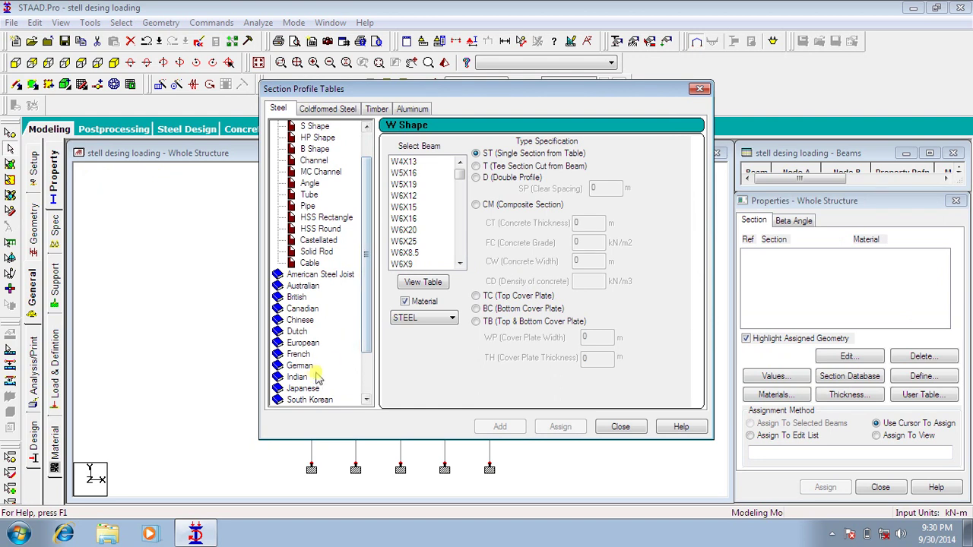
double_click(300, 377)
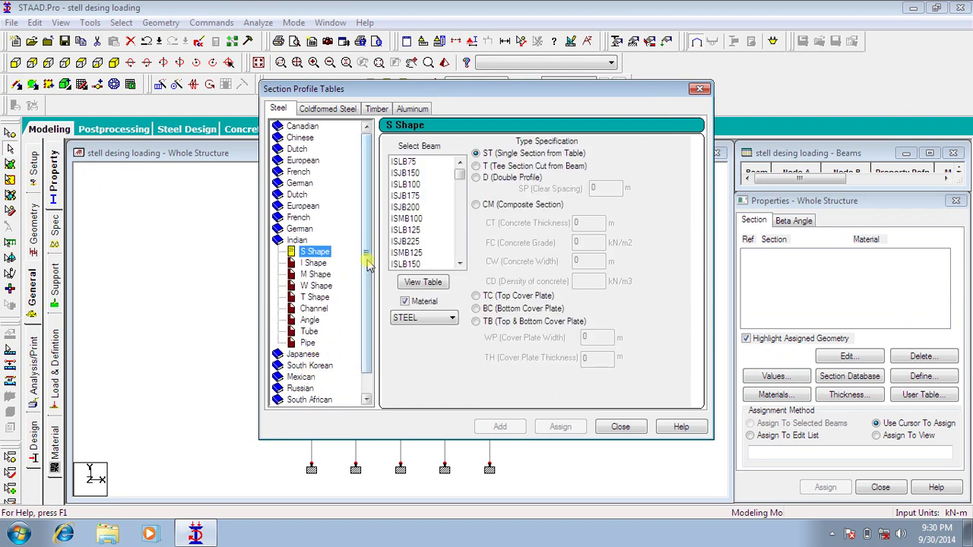
left_click(404, 162)
left_click(495, 426)
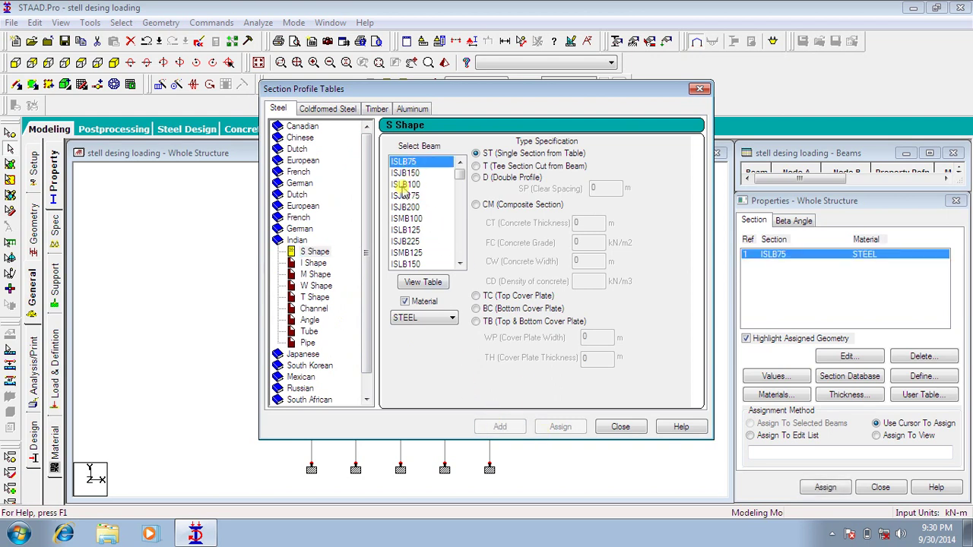
Add the Indian section ISLB100 in STEEL to the member properties and close the section tables.
left_click(405, 187)
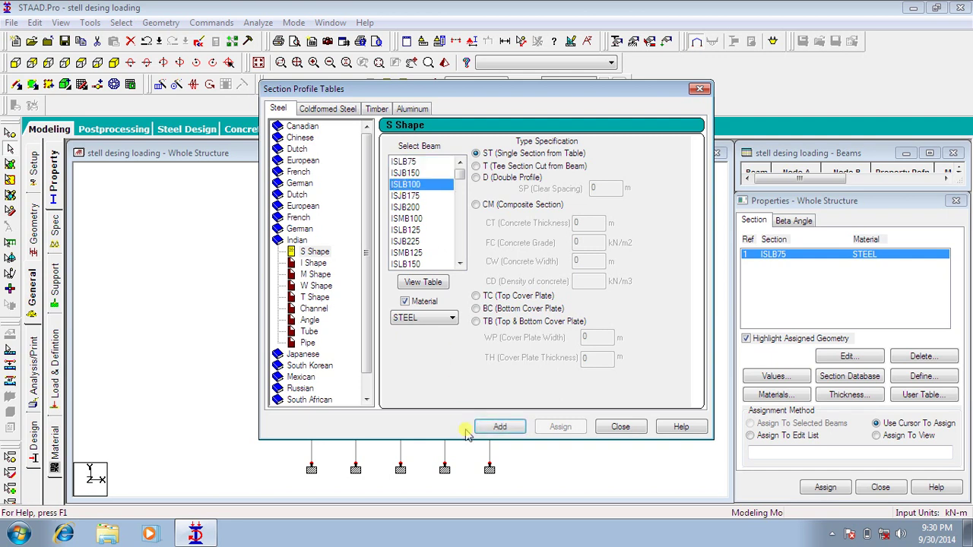
left_click(500, 427)
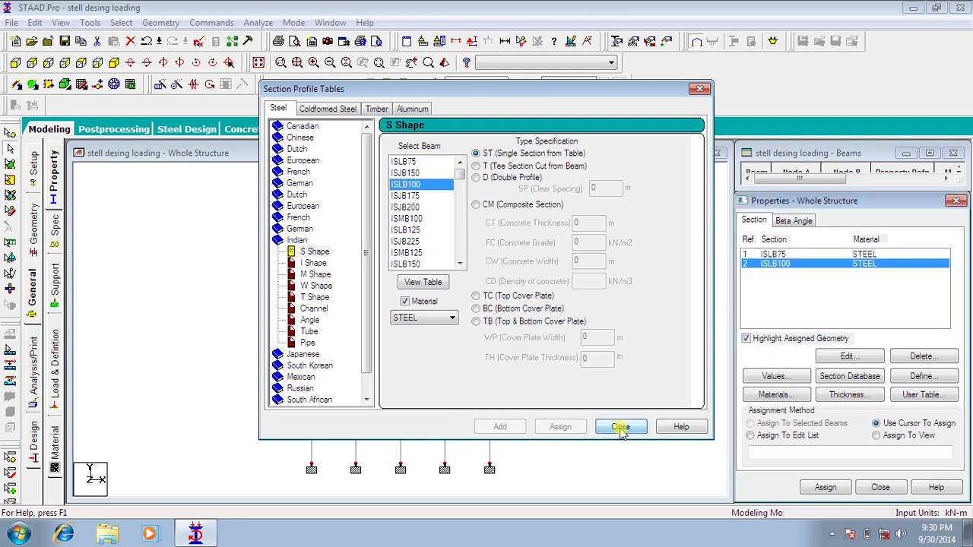
left_click(620, 427)
Choose the ISLB75 section and select all beams parallel to the X and Z axes for it.
left_click(764, 255)
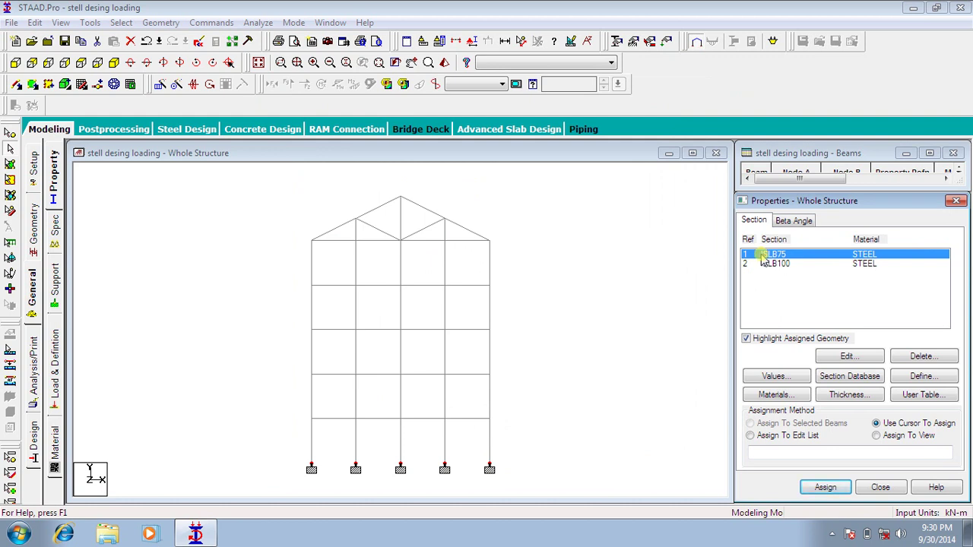
left_click(122, 23)
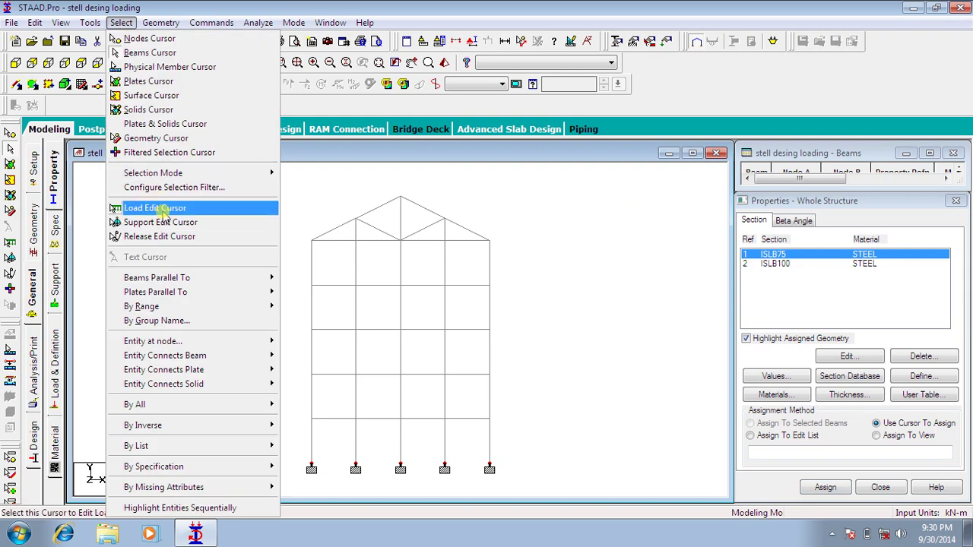
left_click(179, 278)
left_click(295, 277)
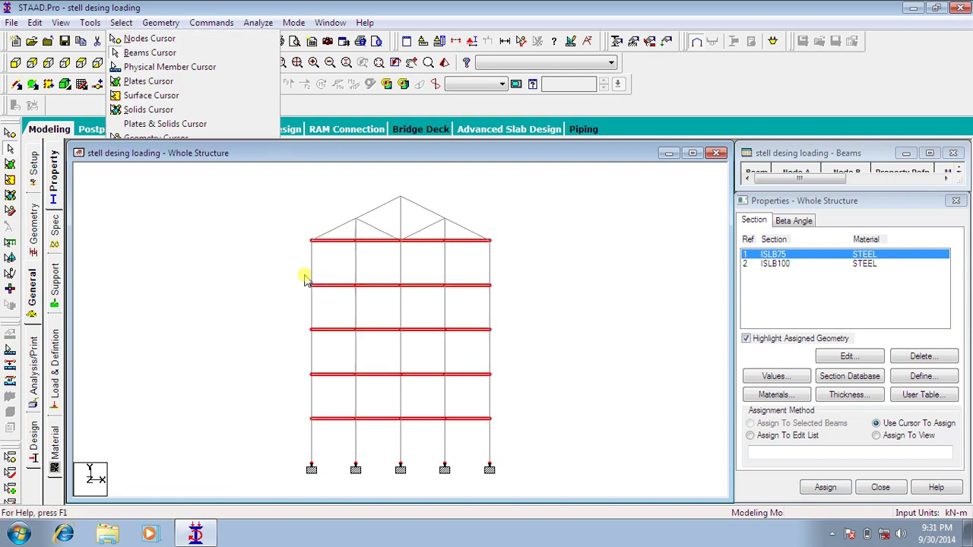
left_click(160, 23)
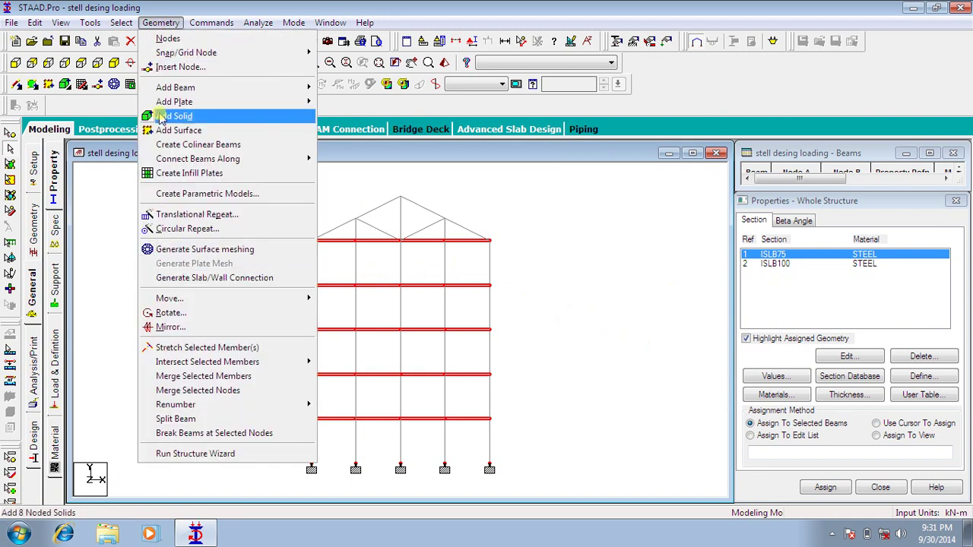
mouse_move(122, 24)
mouse_move(145, 278)
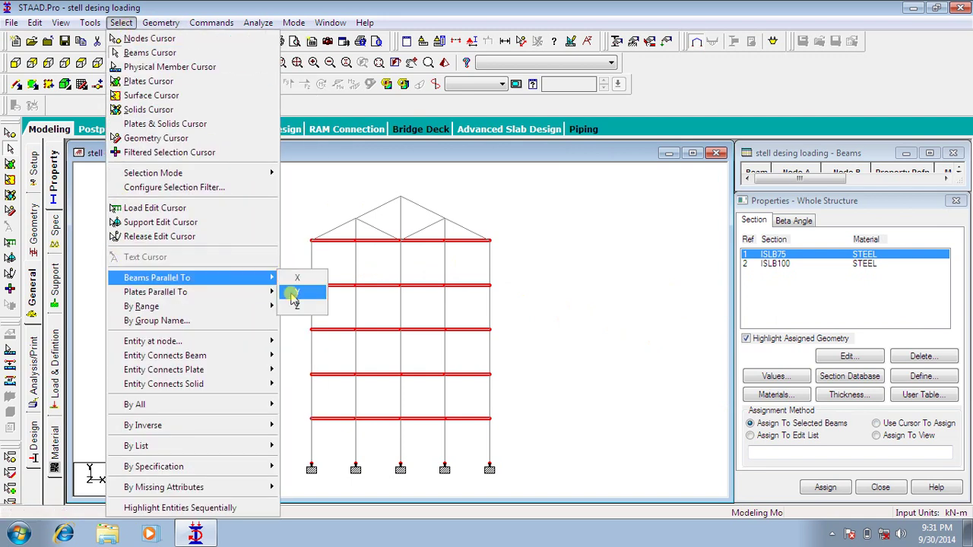
left_click(295, 295)
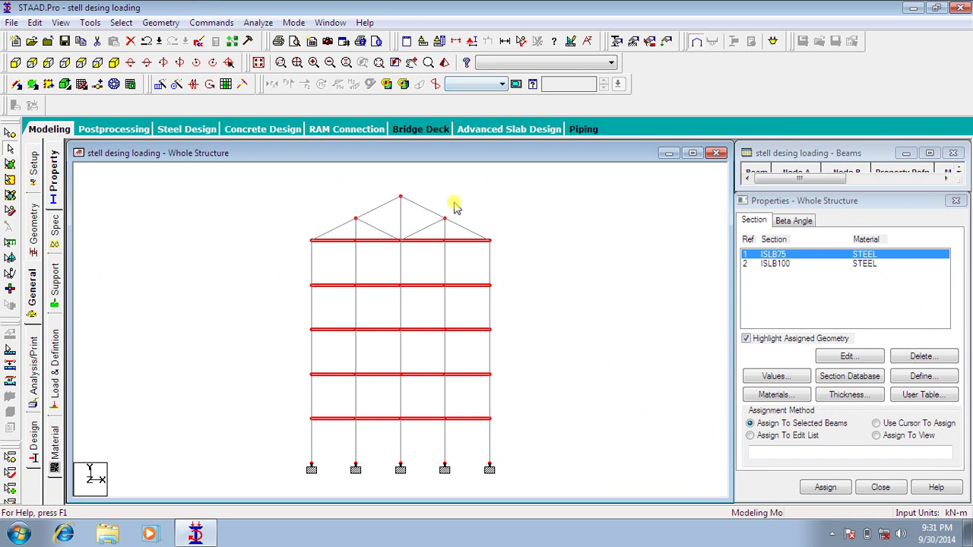
Add the sloping top chords and inclined web members of the roof truss to the selection and assign ISLB75 to all selected beams.
left_click(429, 213)
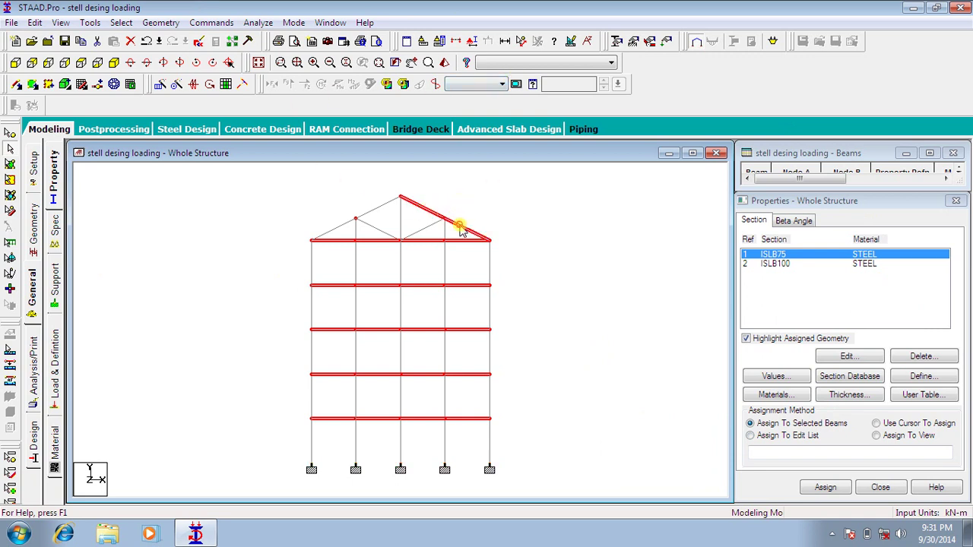
left_click(366, 211, "ctrl")
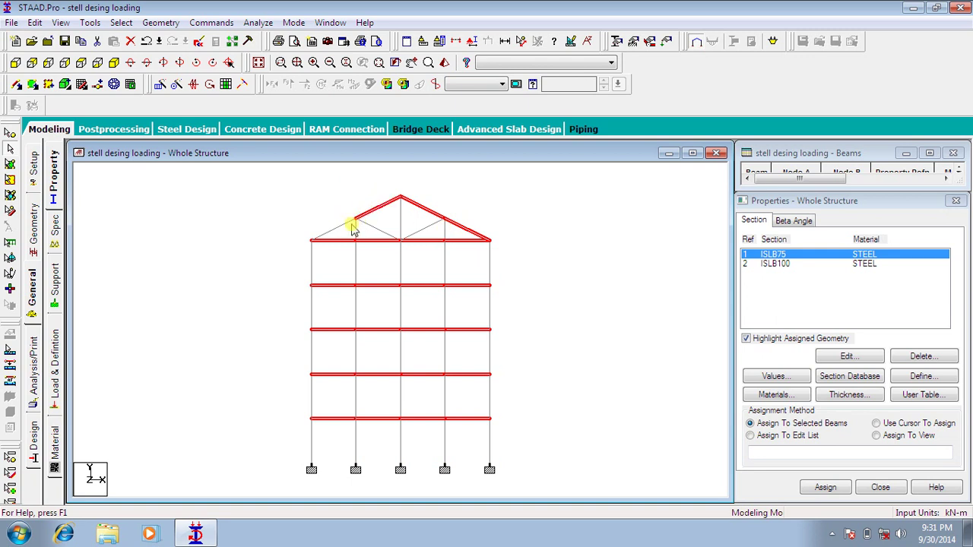
left_click(341, 225, "ctrl")
left_click(378, 229, "ctrl")
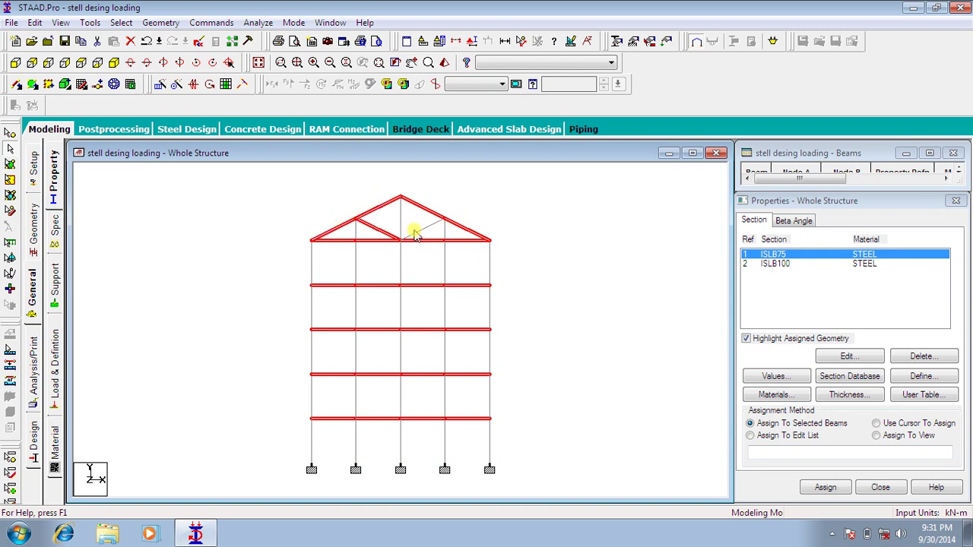
left_click(415, 234, "ctrl")
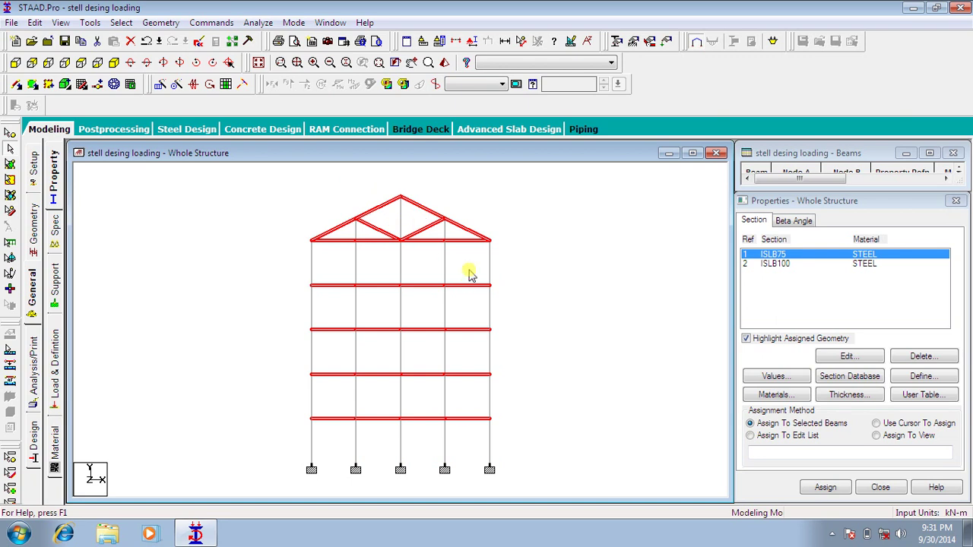
left_click(832, 491)
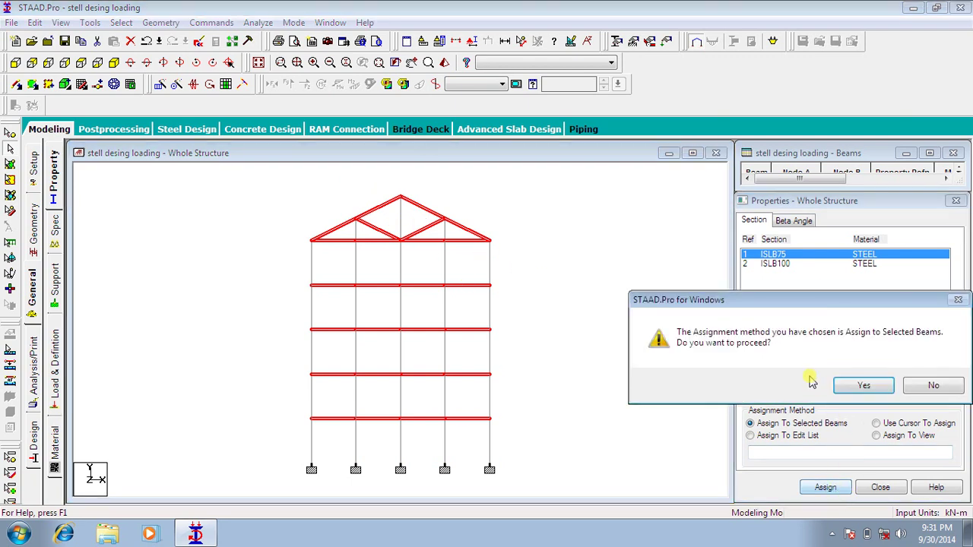
left_click(838, 385)
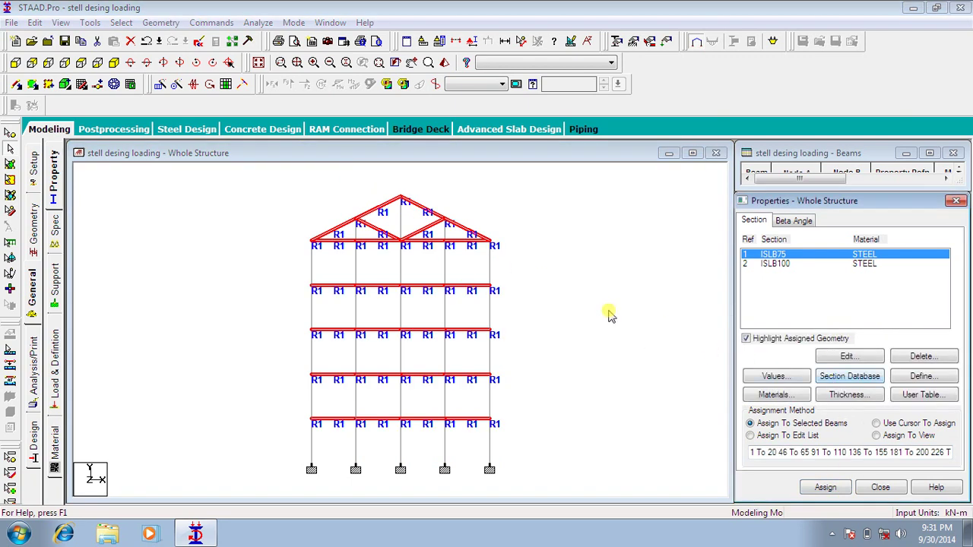
Assign the ISLB100 section to all members parallel to the Y axis, working in the isometric view.
left_click(114, 63)
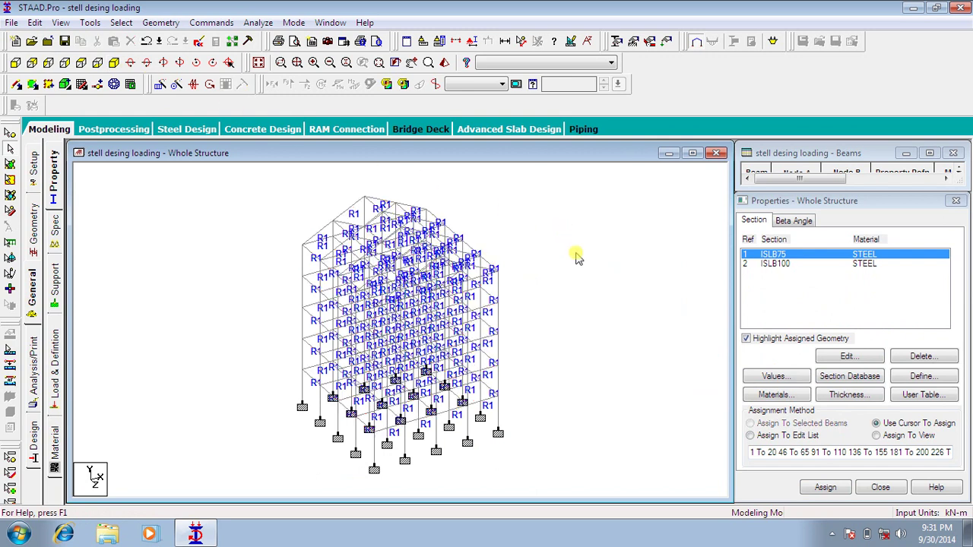
left_click(774, 263)
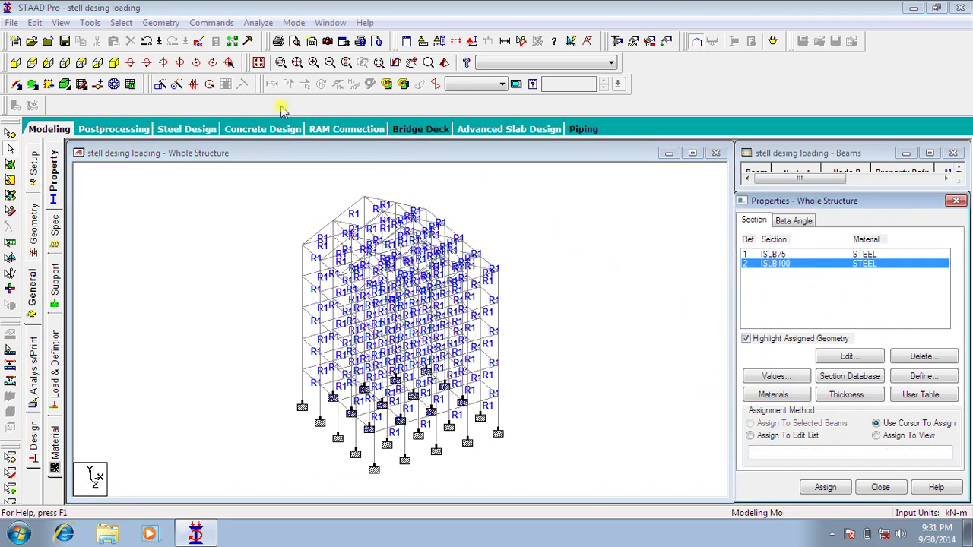
left_click(120, 22)
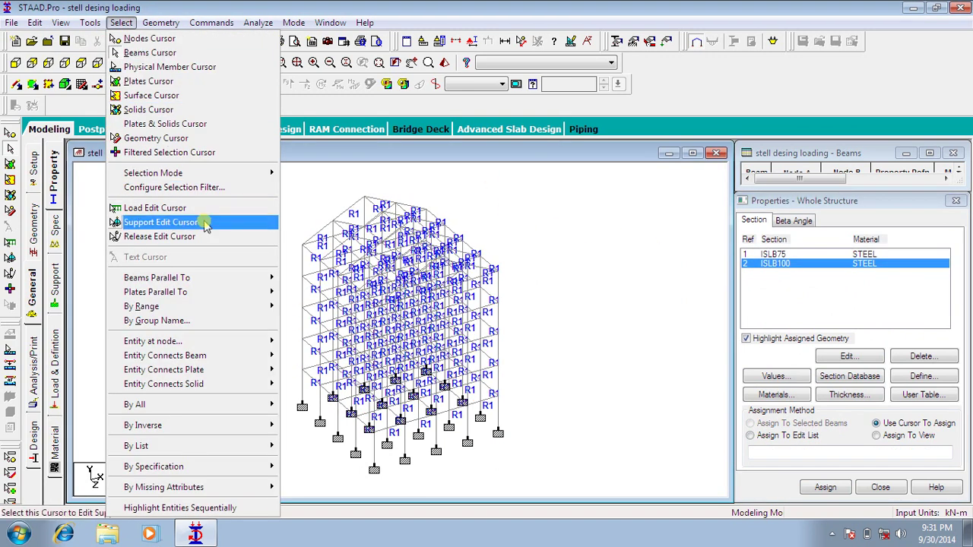
mouse_move(220, 278)
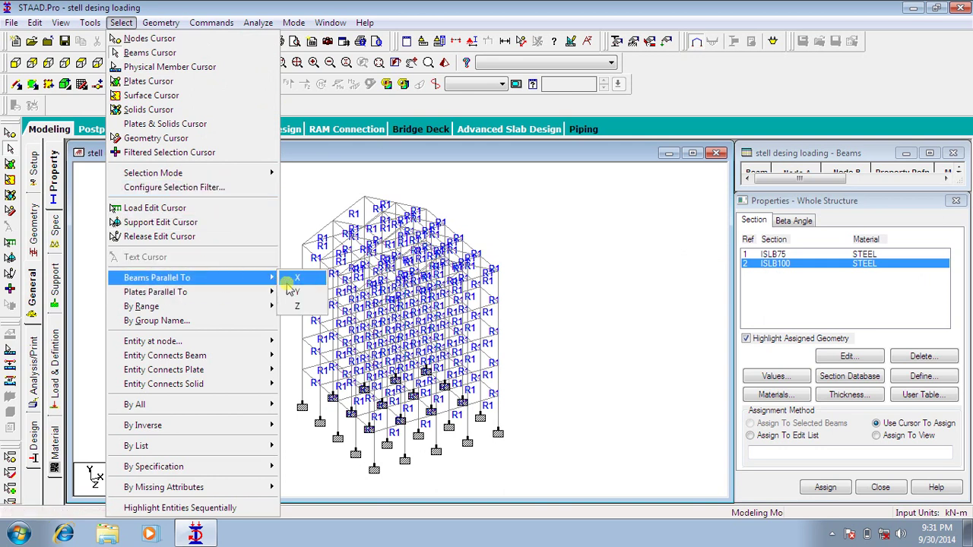
left_click(292, 292)
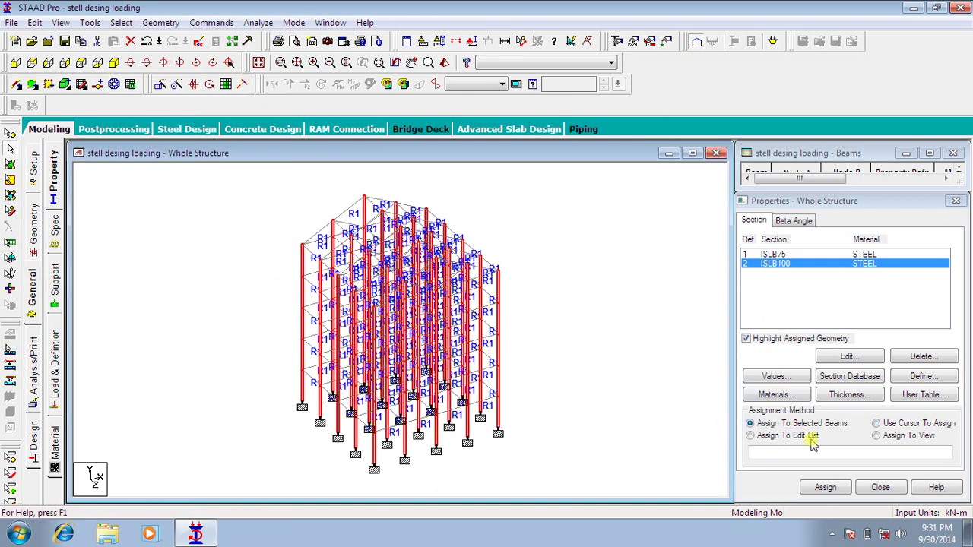
left_click(825, 488)
left_click(850, 388)
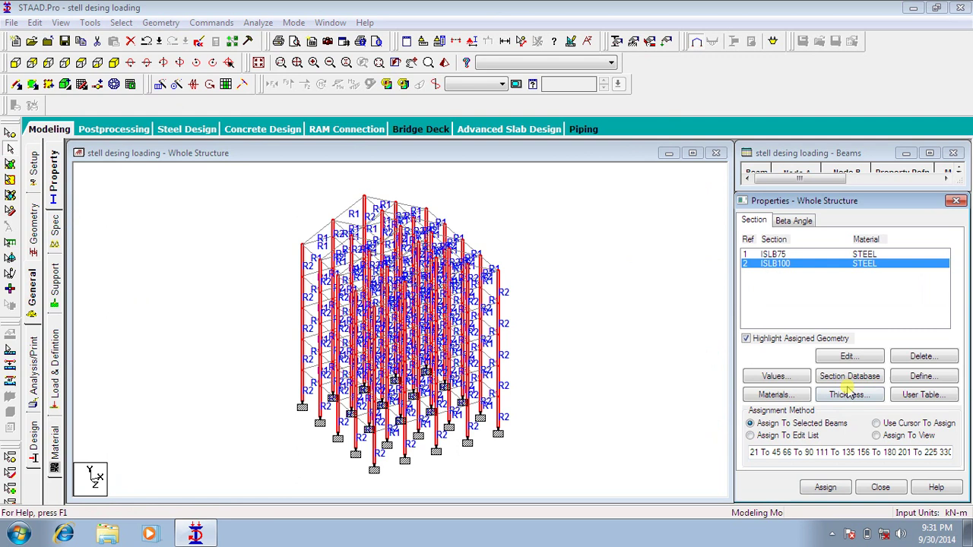
left_click(595, 309)
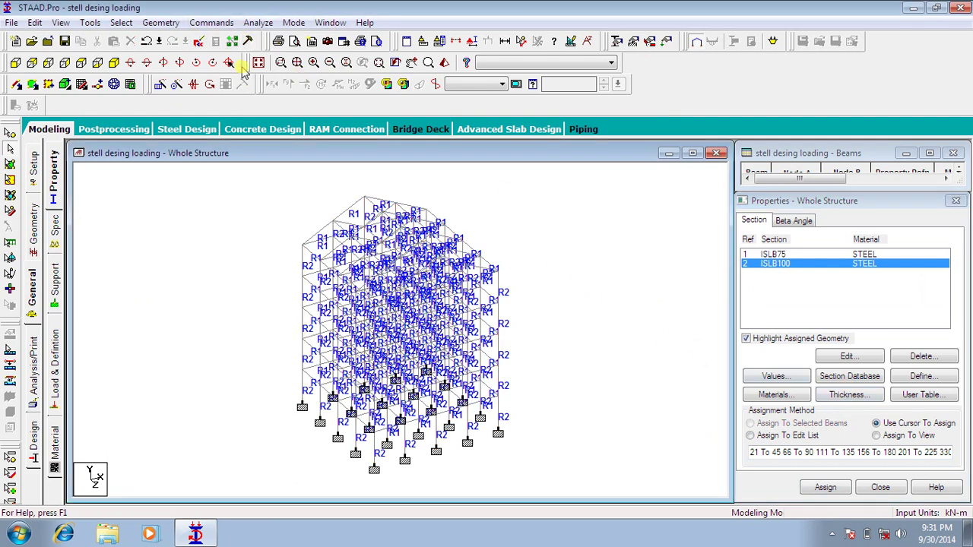
Examine the whole structure in a 3D rendered view and close that view.
left_click(445, 62)
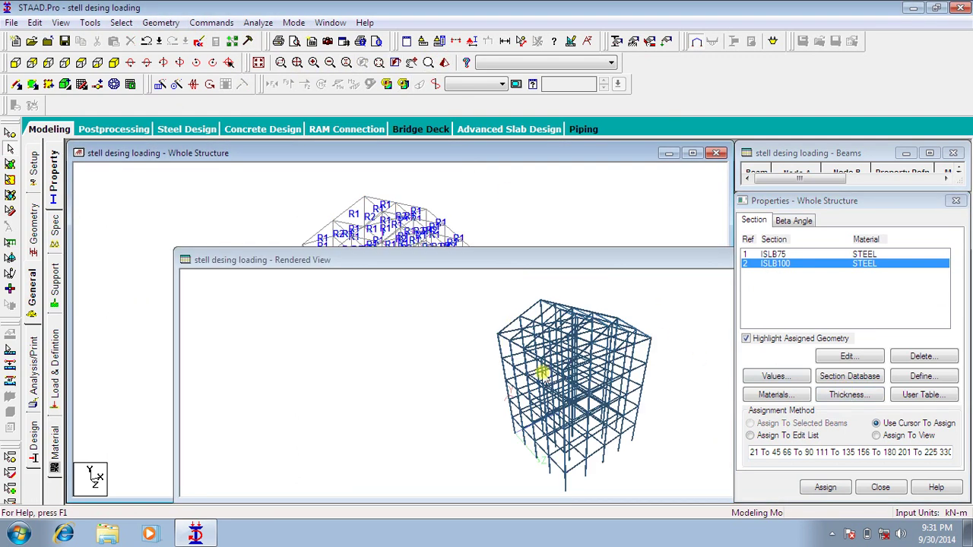
left_click_drag(479, 260, 265, 180)
left_click_drag(456, 357, 670, 140)
left_click(742, 181)
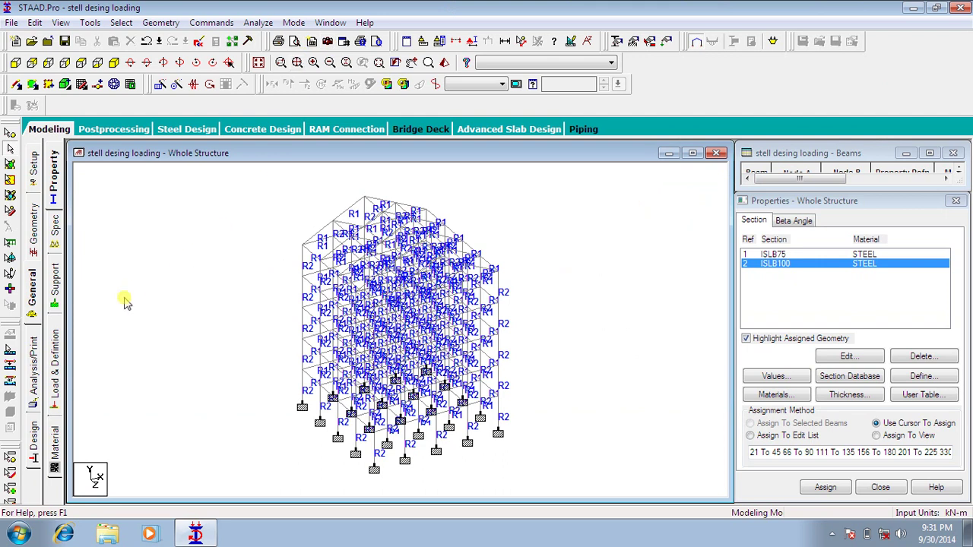
Create primary load case 1 with the loading type Dead, accepting the auto save of the file.
left_click(54, 378)
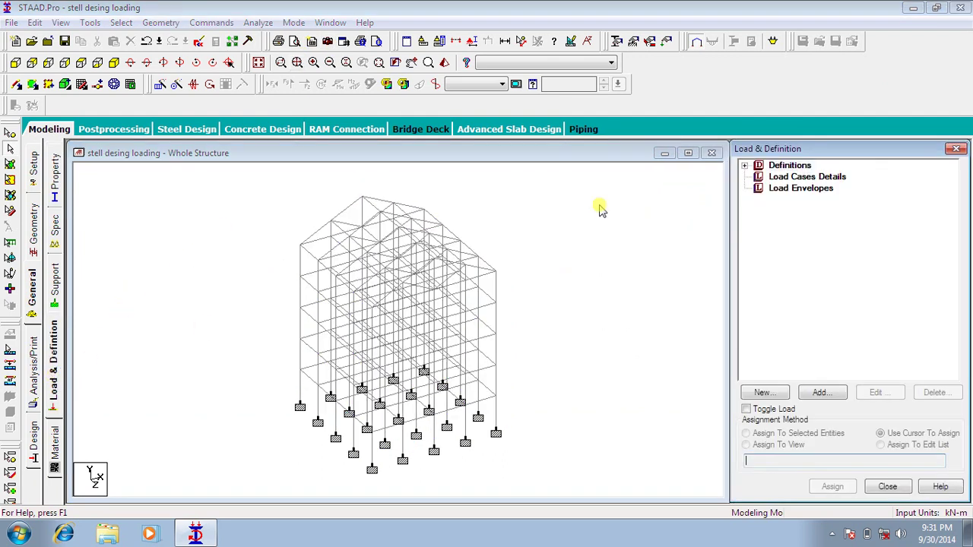
left_click(808, 178)
left_click(820, 392)
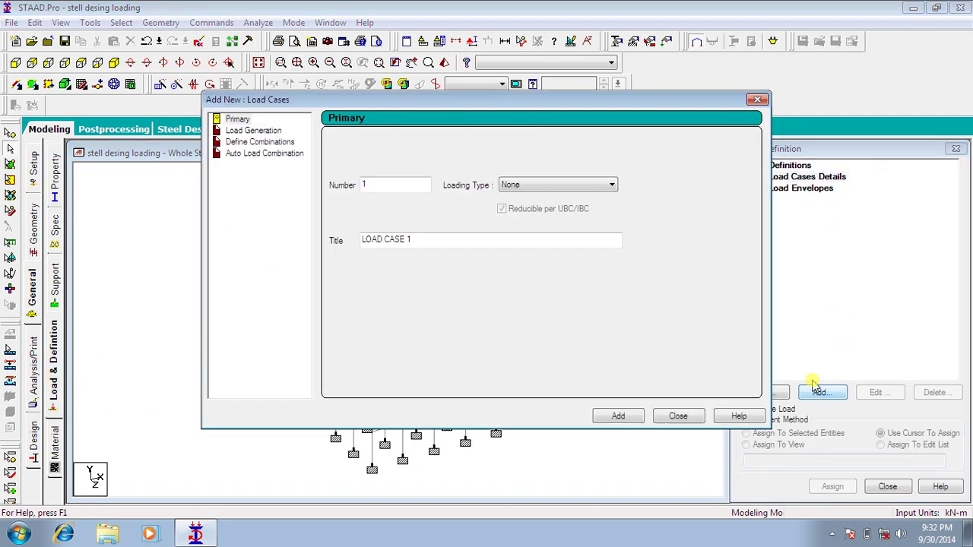
left_click(613, 189)
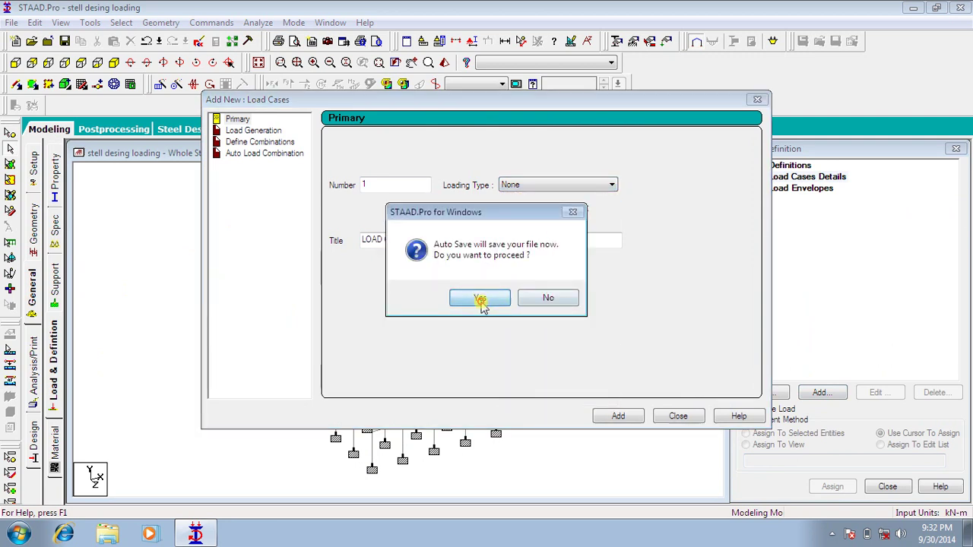
left_click(482, 300)
left_click(602, 225)
left_click(601, 189)
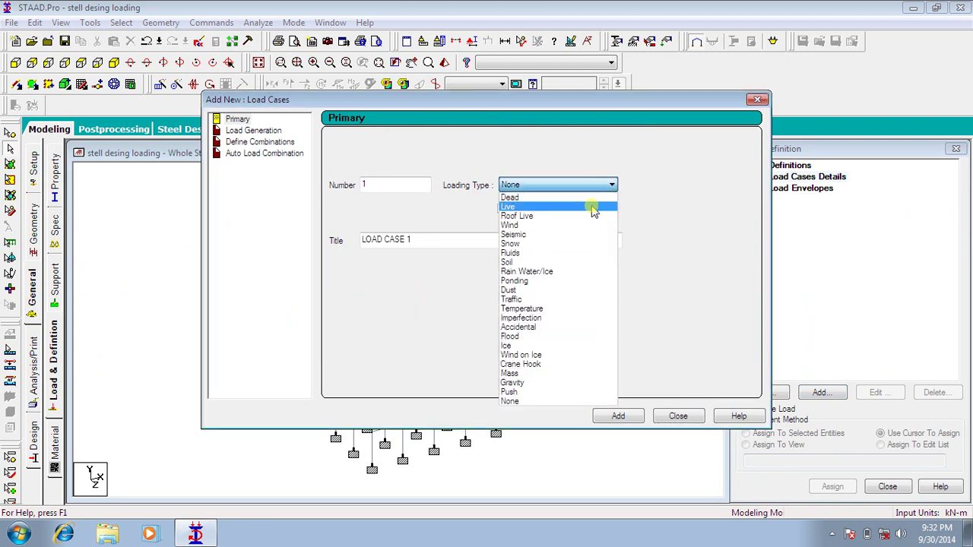
left_click(564, 197)
left_click(612, 416)
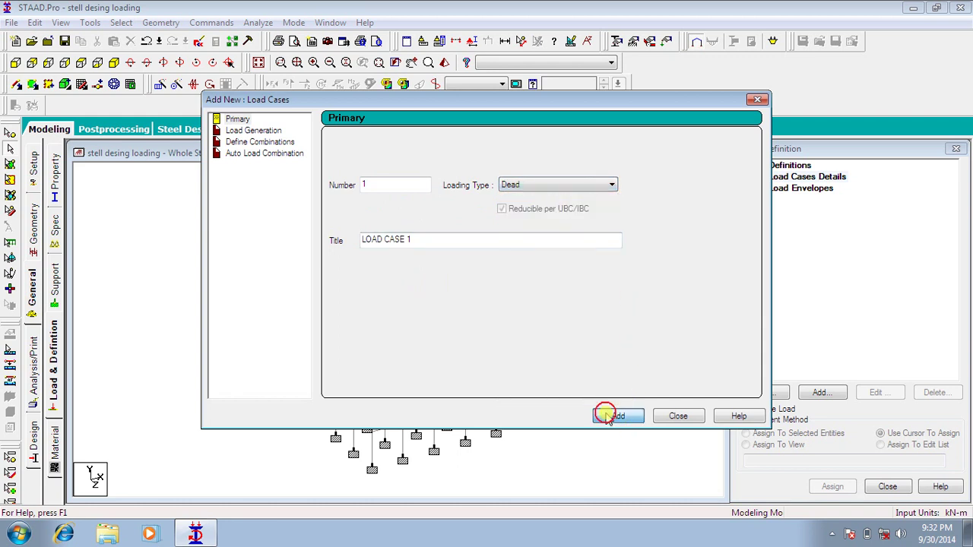
Create primary load case 2 with the loading type Live and finish adding load cases.
left_click(588, 188)
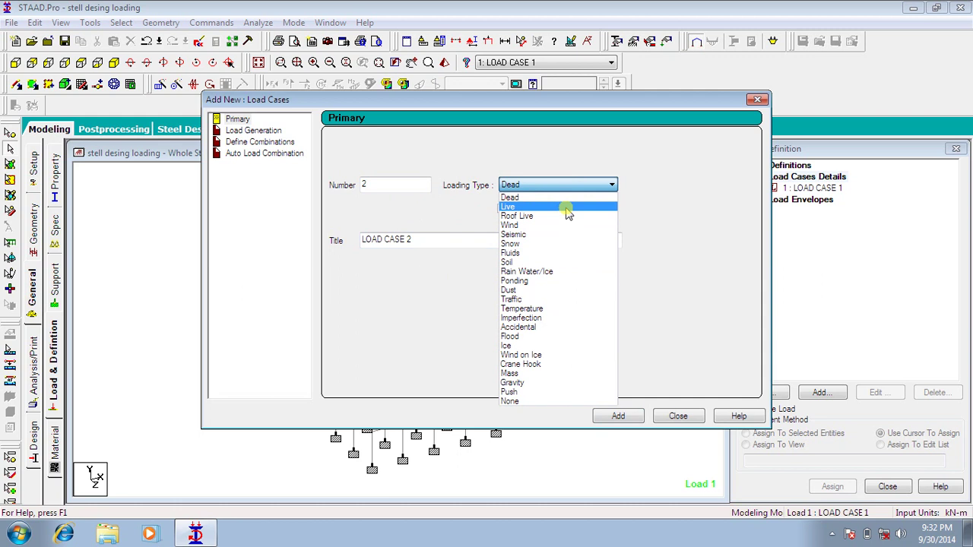
left_click(566, 208)
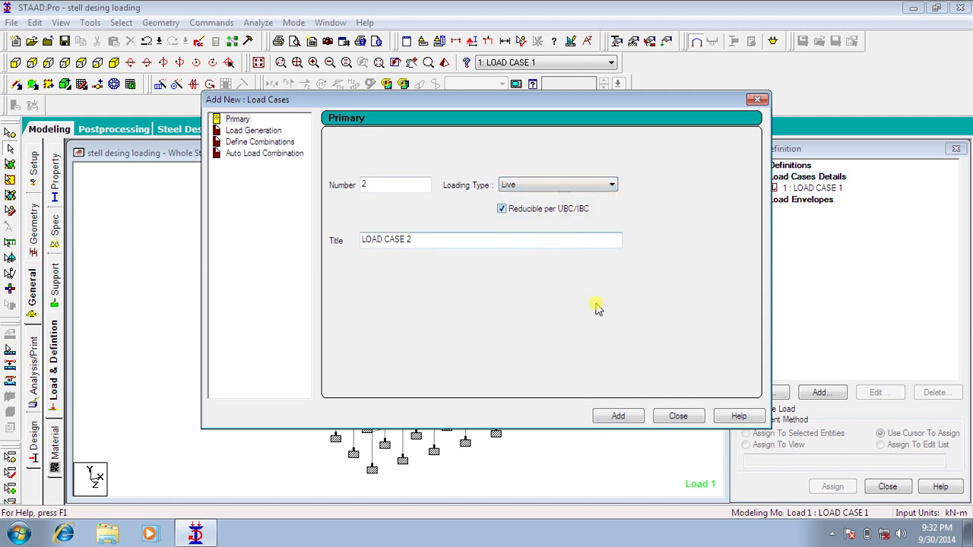
left_click(616, 416)
left_click(757, 102)
Add a selfweight load in the Y direction with factor -1 to LOAD CASE 1.
left_click(812, 188)
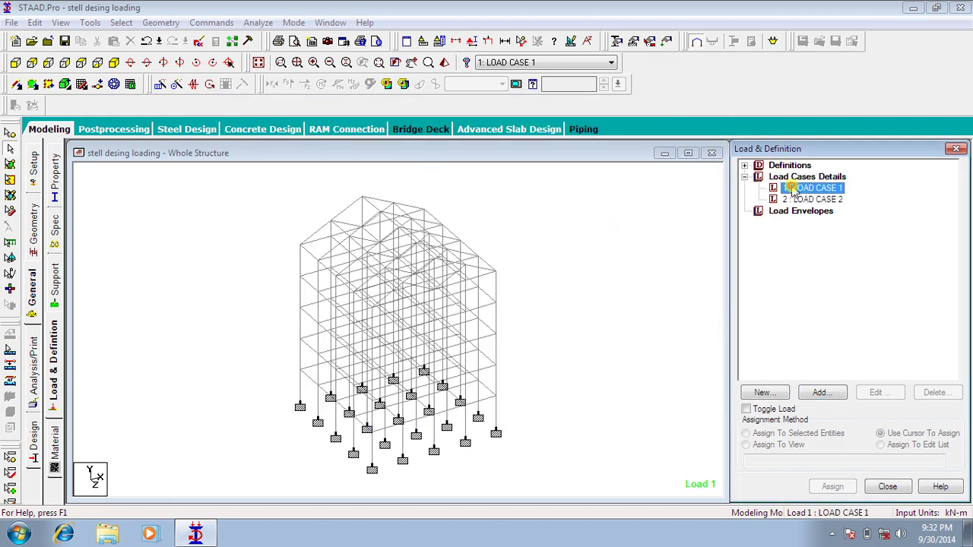
left_click(819, 393)
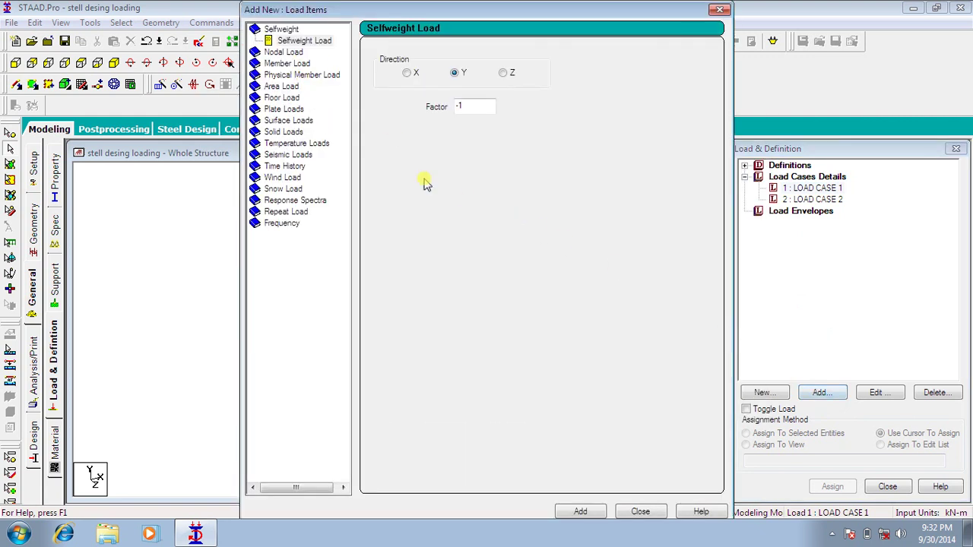
left_click(579, 512)
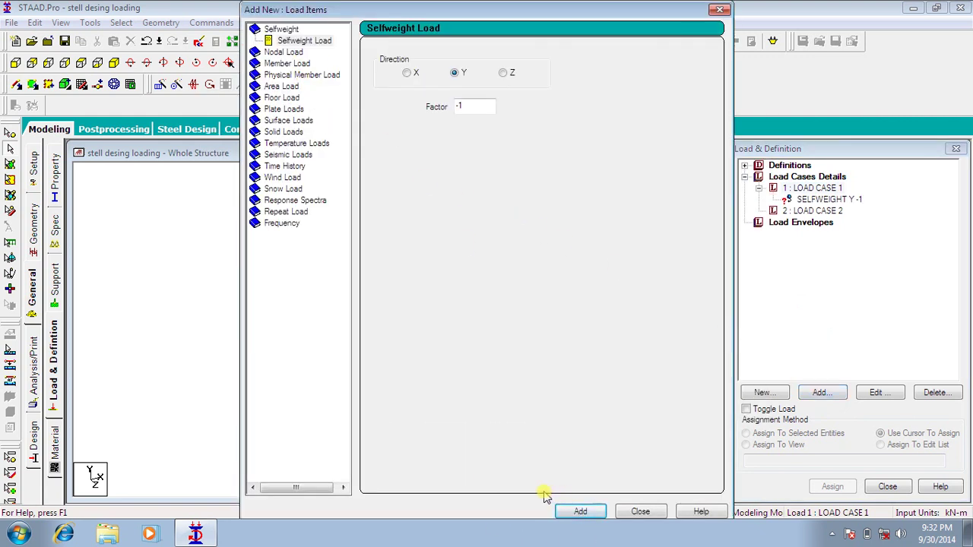
Add three uniform member forces in the GY direction to LOAD CASE 1: -17.25, -8.625 and -2.275 kN/m.
left_click(295, 63)
left_click(514, 89)
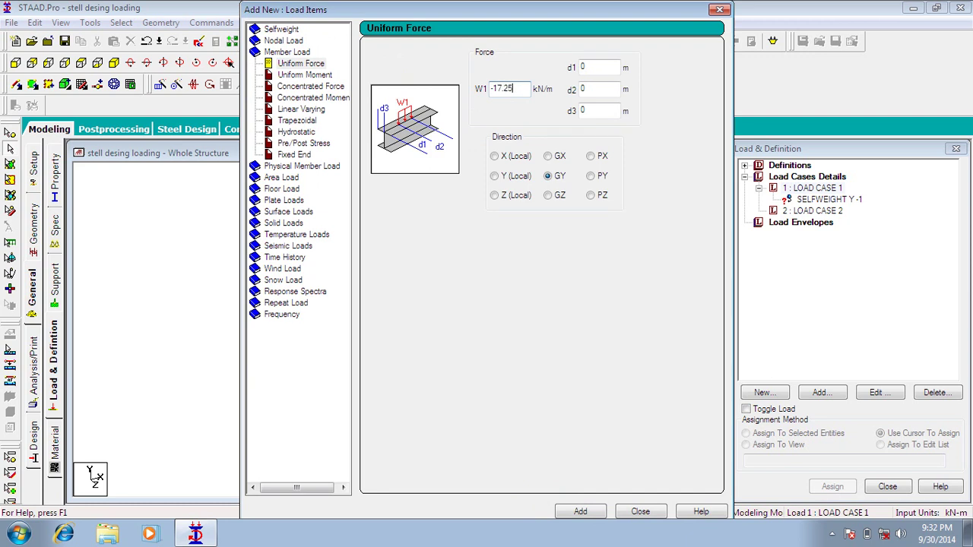
key("Return")
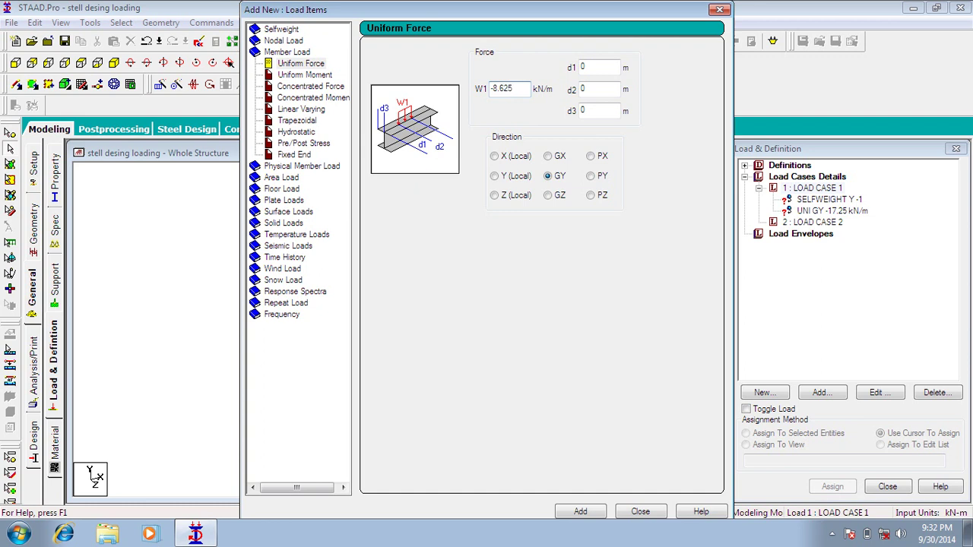
key("Return")
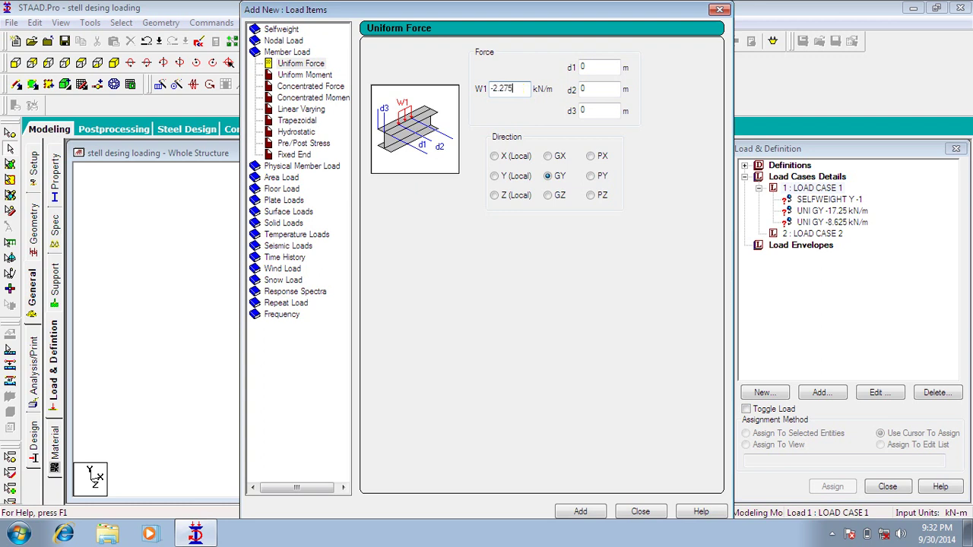
key("Return")
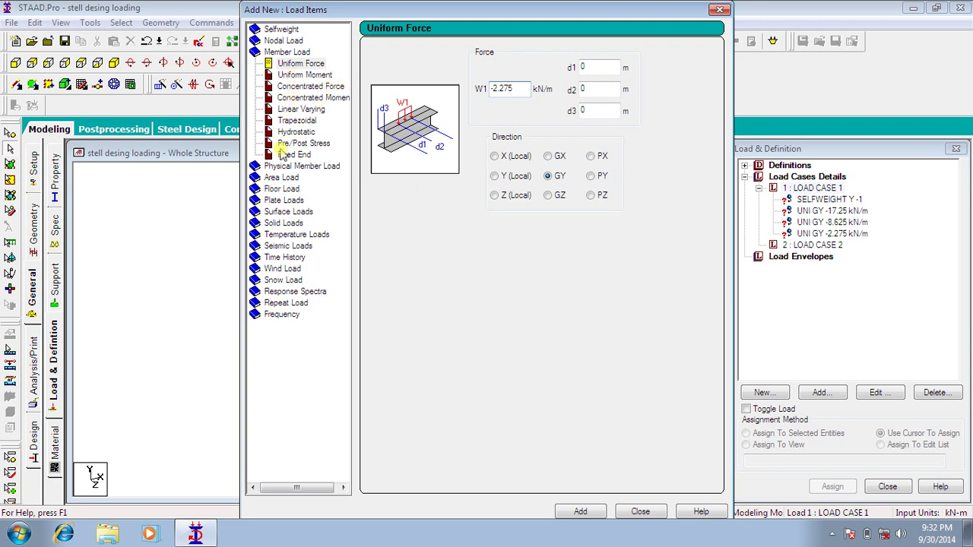
Add a floor load of -3.75 kN/m2 in Global Y to LOAD CASE 1 for a Y range of 3 to 15 m.
left_click(281, 189)
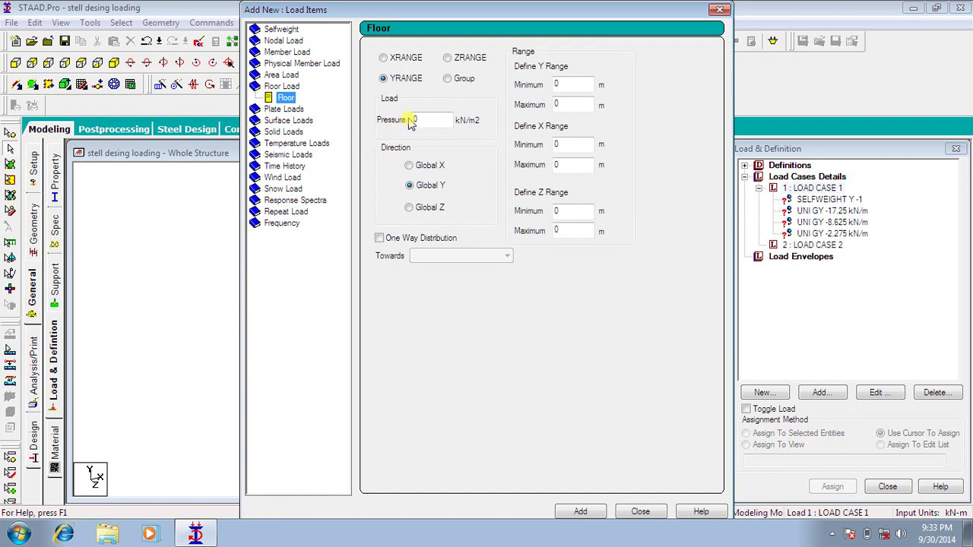
left_click(435, 115)
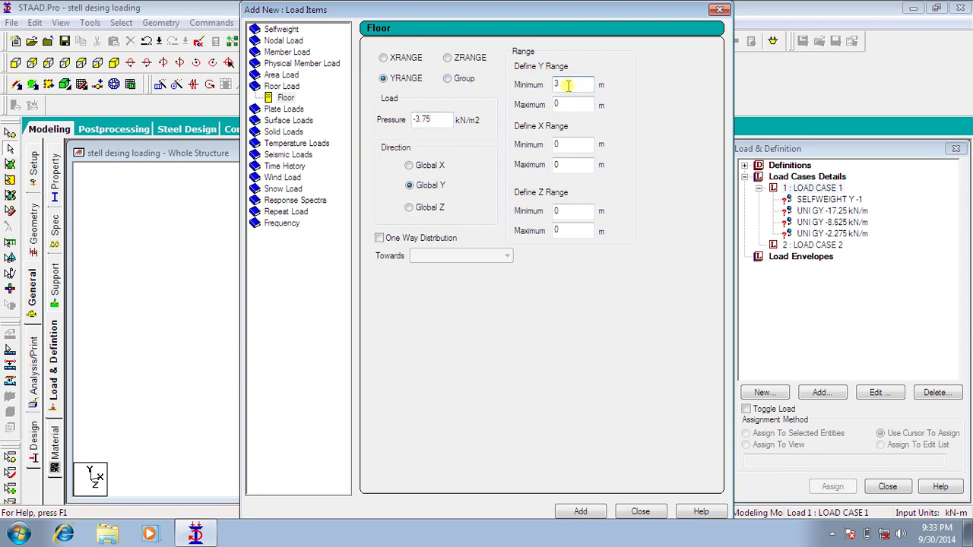
left_click(570, 103)
key("BackSpace")
type("15")
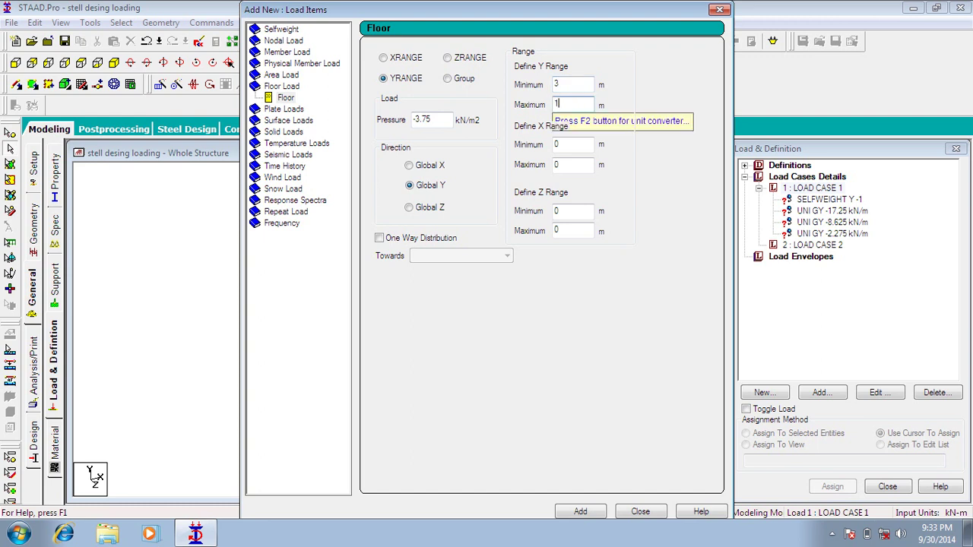
left_click(582, 511)
left_click(719, 9)
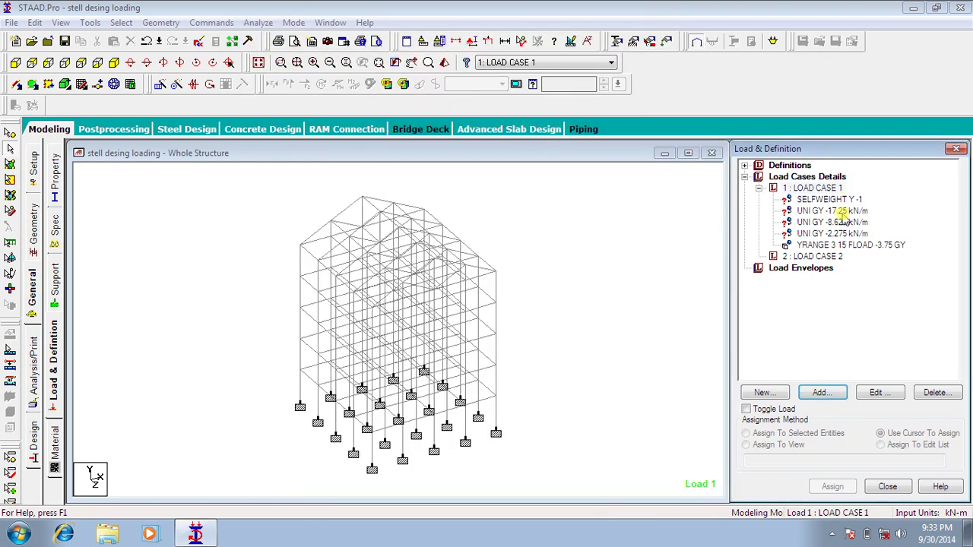
Assign the selfweight load of LOAD CASE 1 to all members of the structure using Assign To View.
left_click(829, 199)
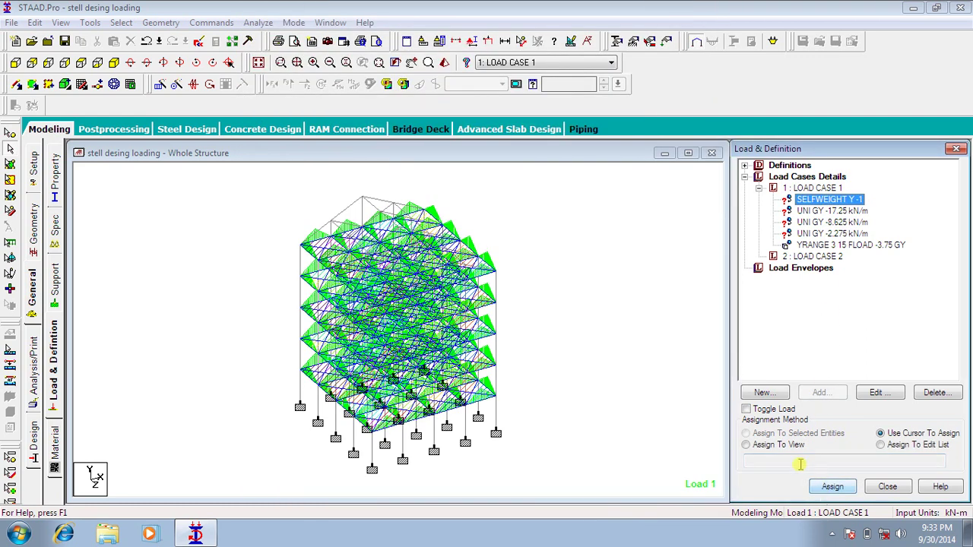
left_click(793, 446)
left_click(832, 486)
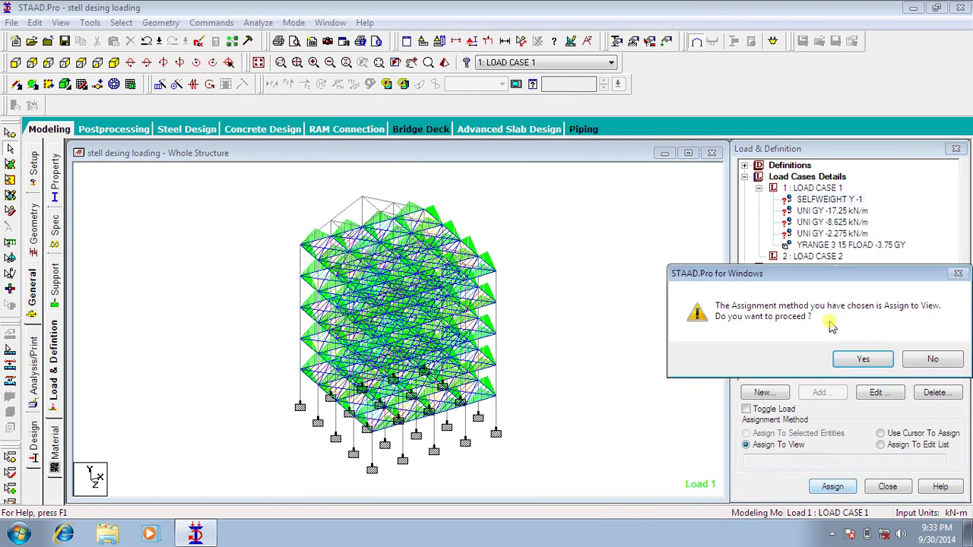
left_click(863, 358)
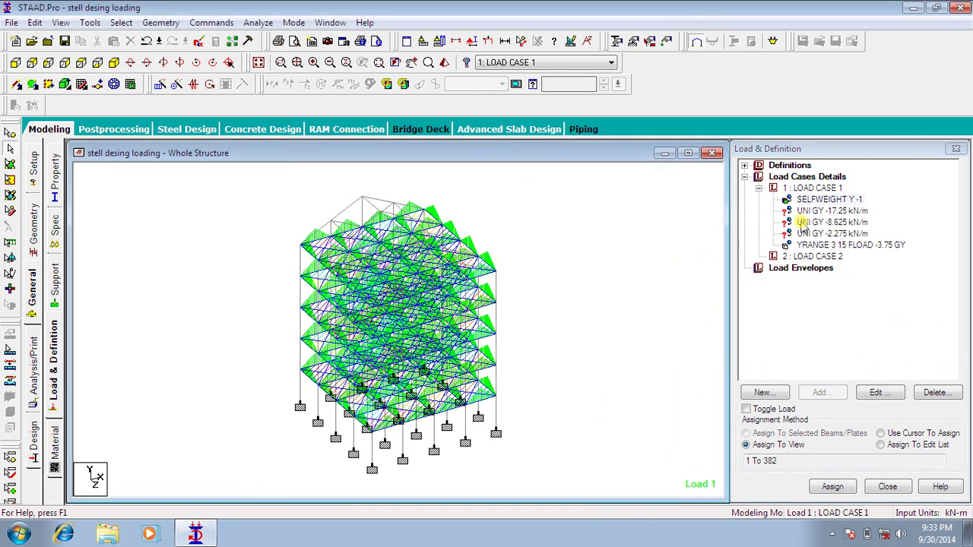
Choose the -17.25 kN/m uniform load and display only the horizontal beams of the four lower floor levels.
left_click(804, 212)
left_click(14, 63)
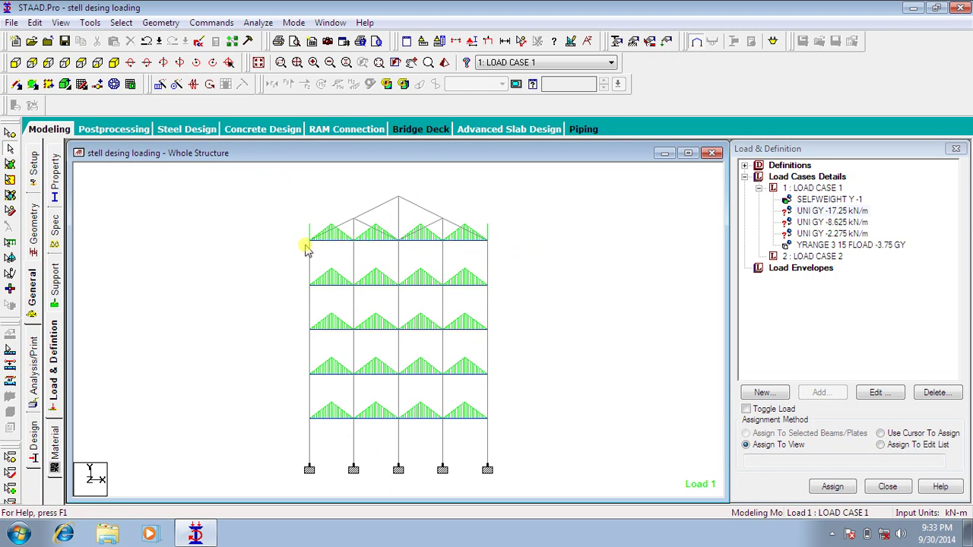
left_click_drag(493, 241, 292, 246)
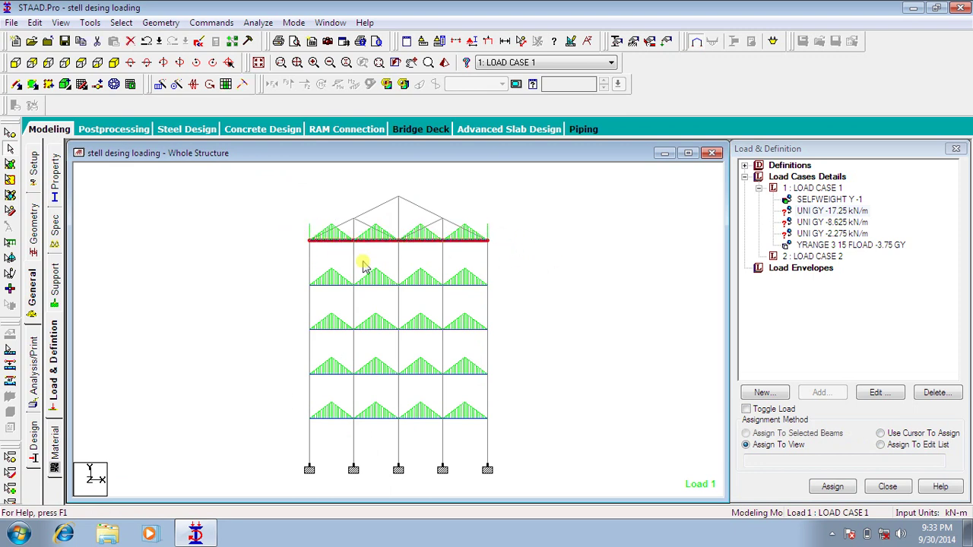
left_click(511, 257)
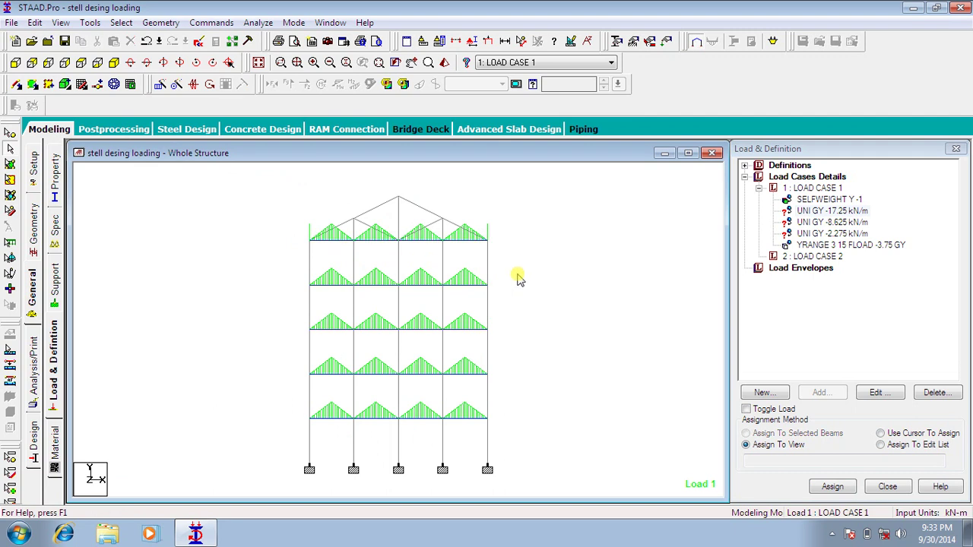
left_click_drag(517, 276, 311, 291)
left_click_drag(495, 337, 292, 321)
left_click_drag(543, 370, 301, 377)
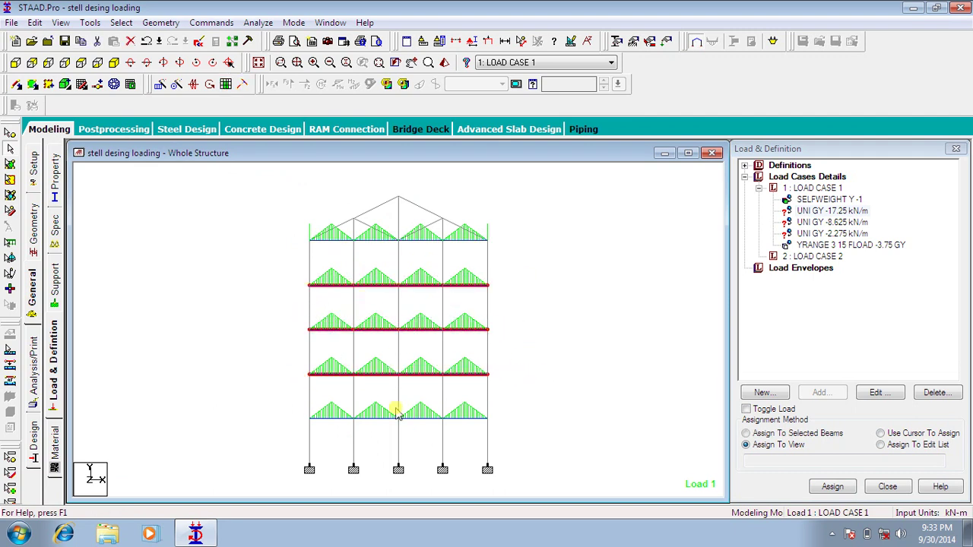
left_click_drag(518, 416, 289, 423)
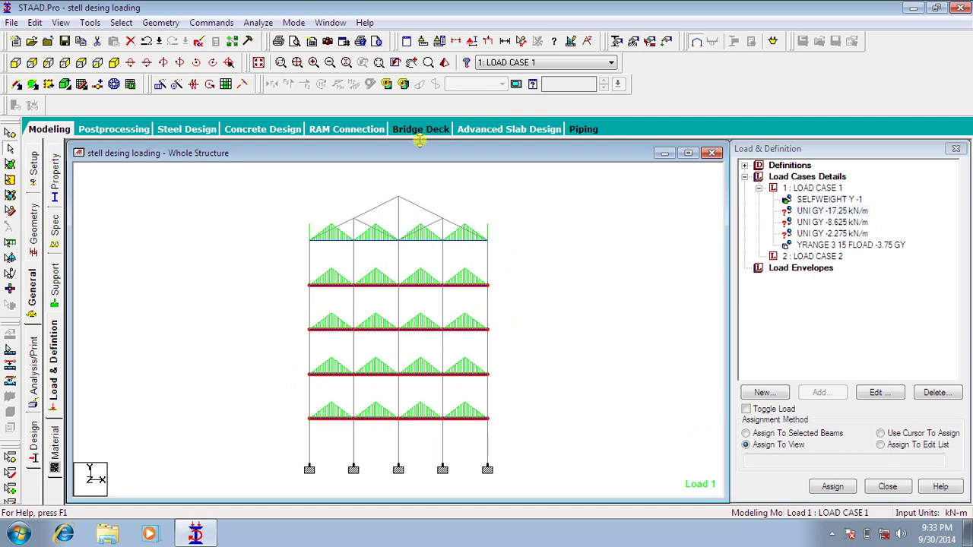
left_click(116, 63)
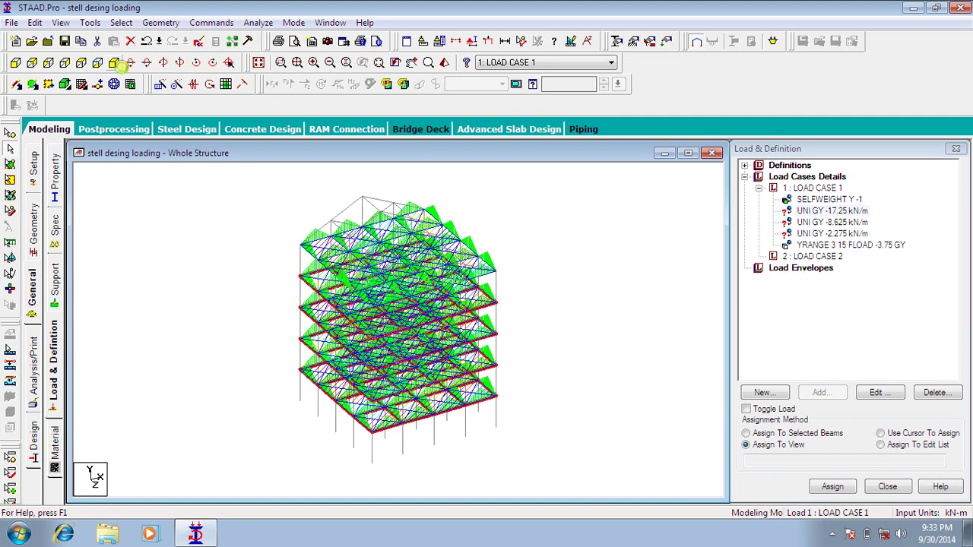
left_click(60, 22)
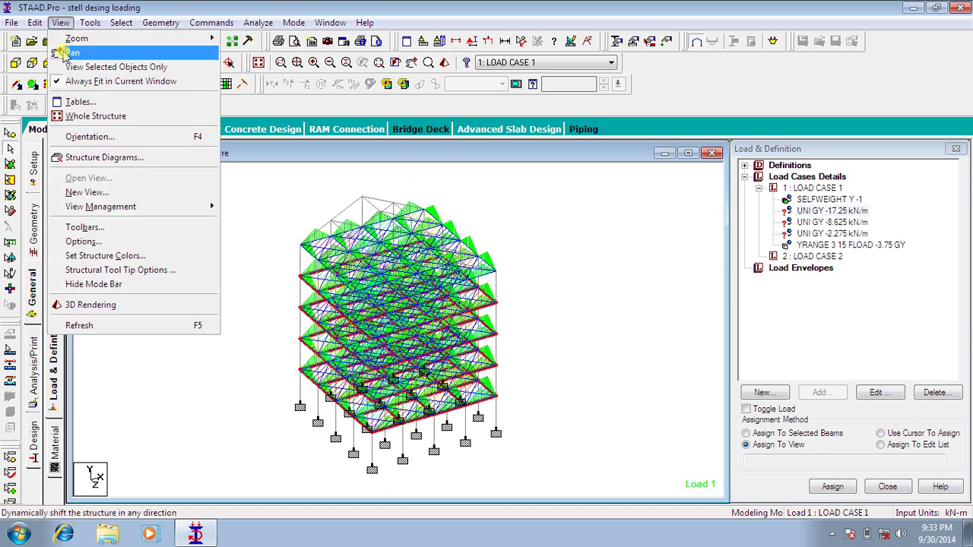
left_click(72, 69)
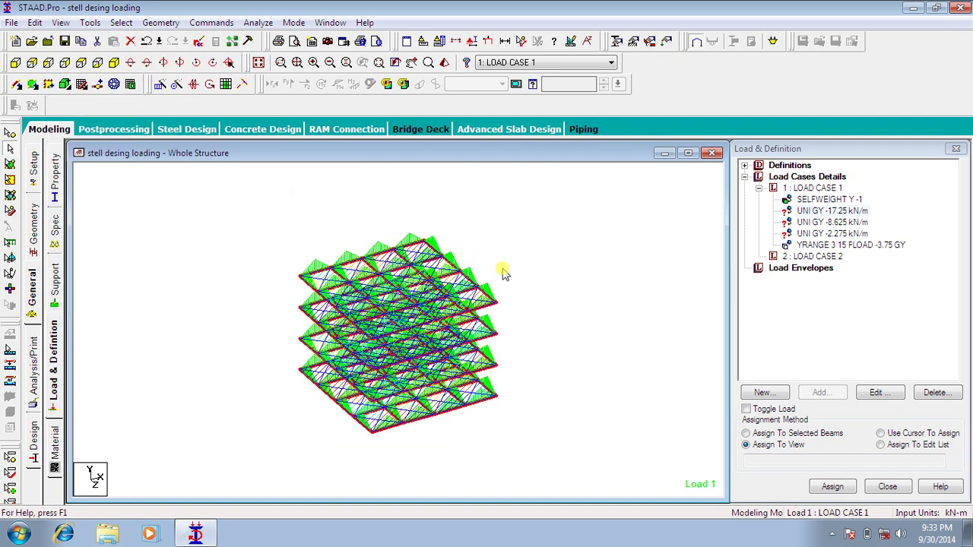
left_click(533, 329)
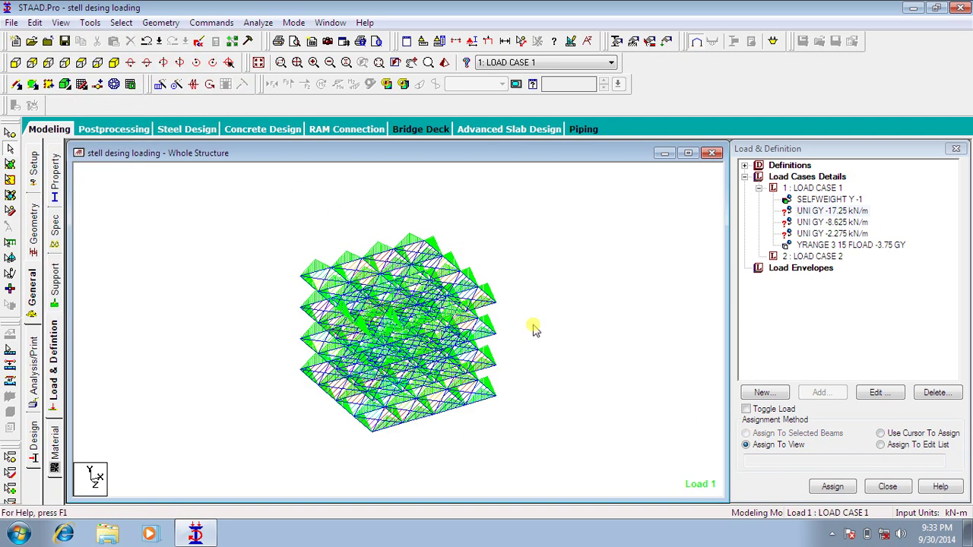
Assign the -17.25 kN/m uniform load to the perimeter beams of the four displayed floors and check the load display in isometric view.
left_click(81, 62)
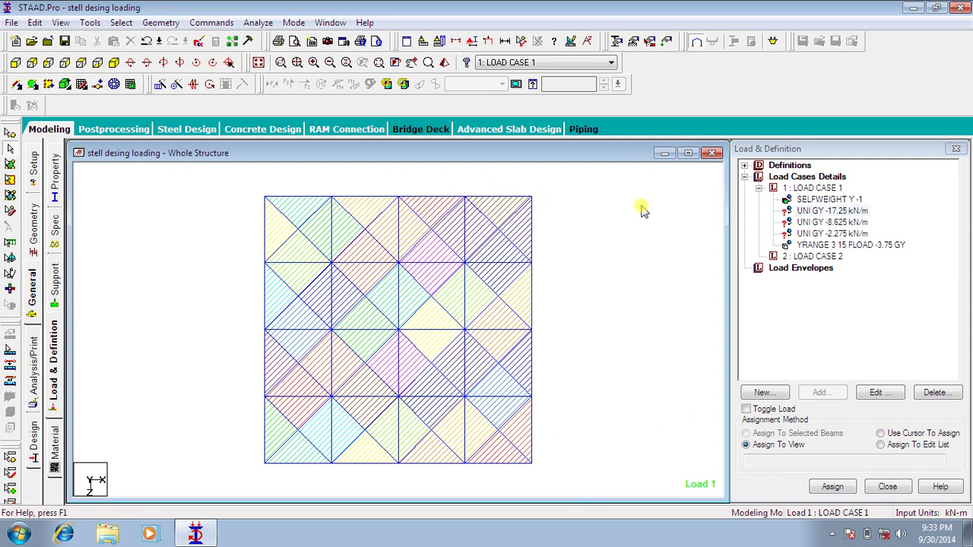
left_click_drag(587, 181, 266, 473)
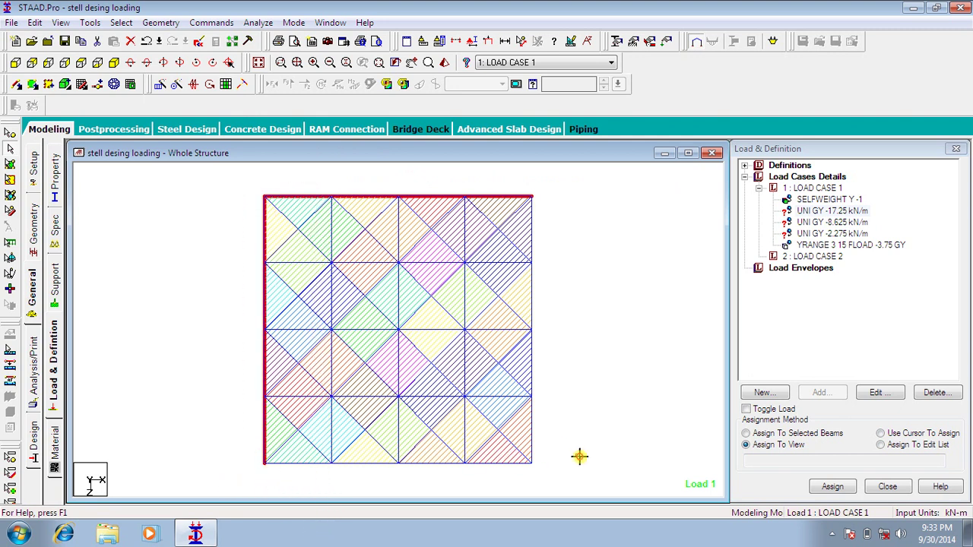
left_click_drag(574, 453, 294, 495)
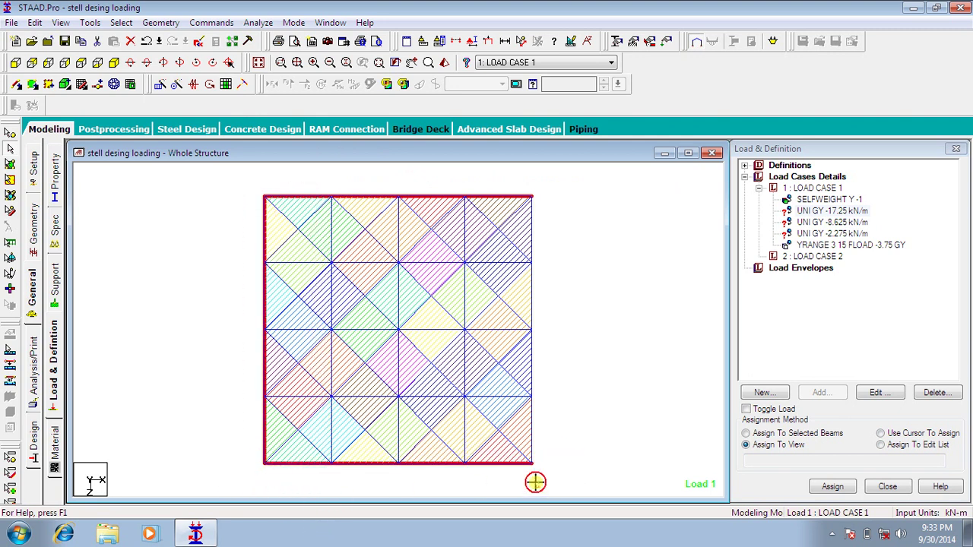
left_click_drag(535, 482, 505, 178)
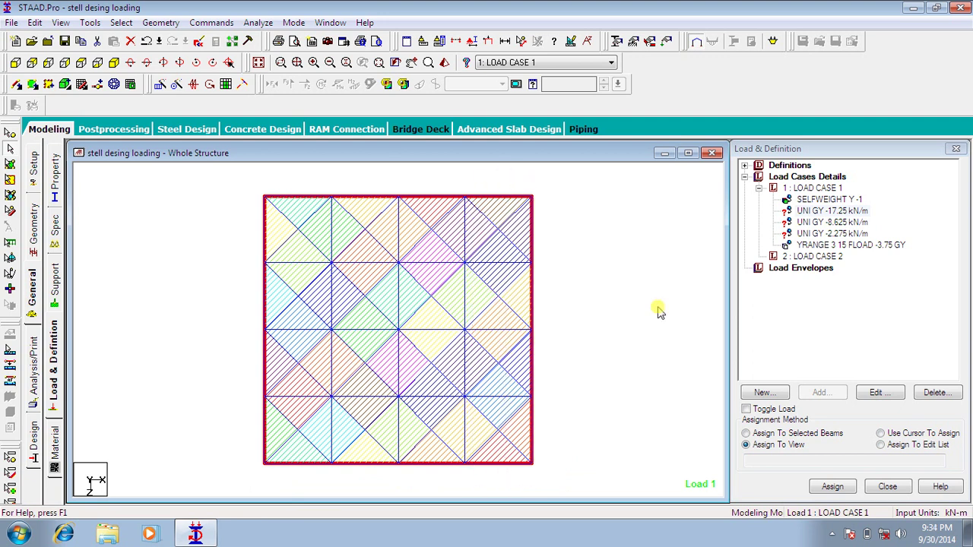
left_click(785, 433)
left_click(832, 486)
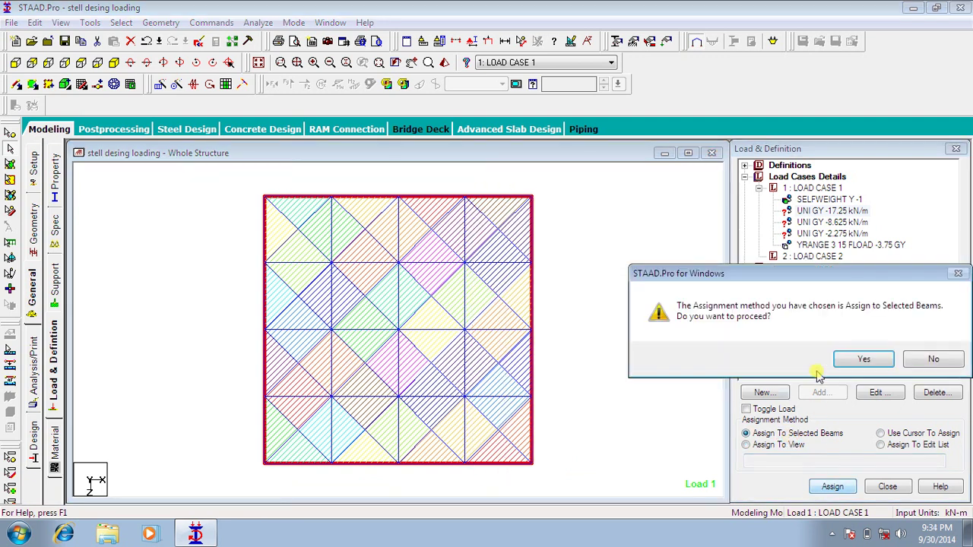
left_click(863, 359)
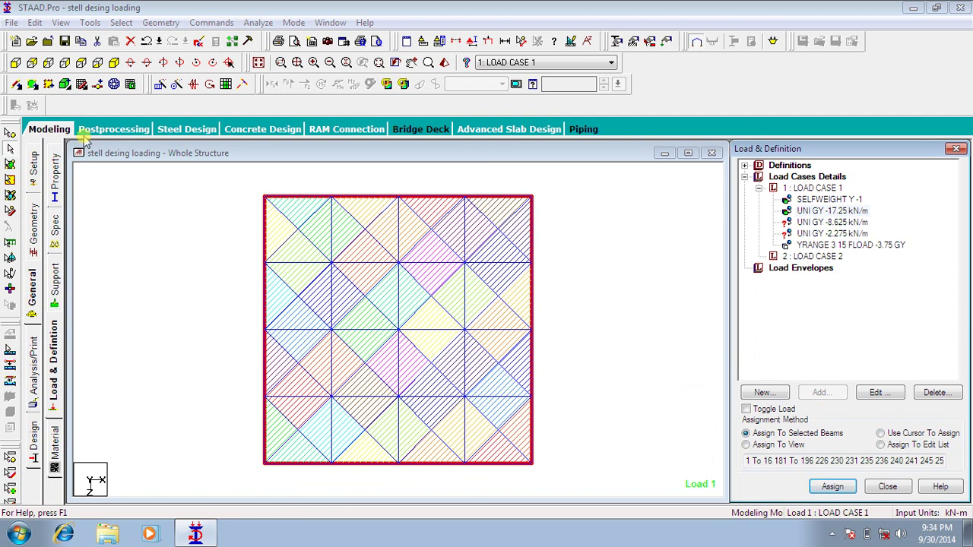
left_click(114, 63)
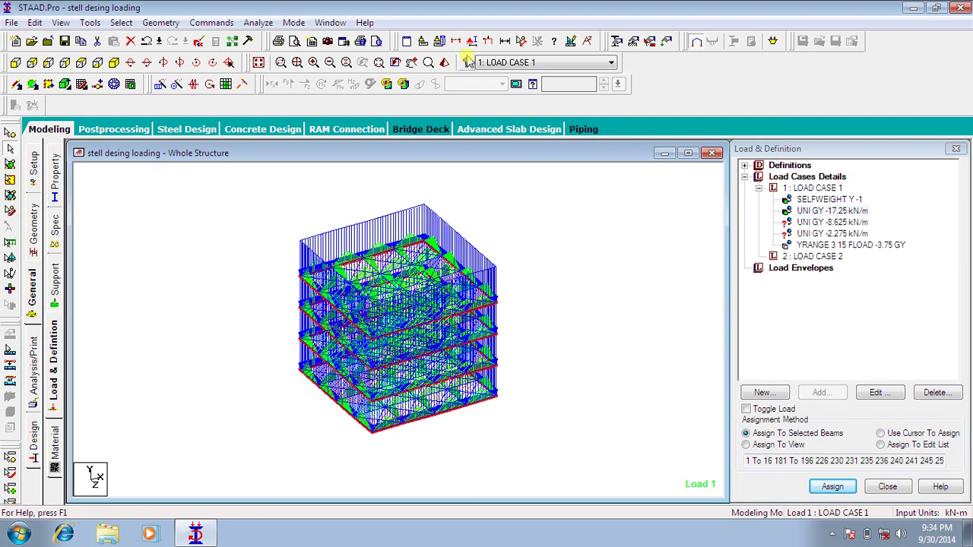
left_click(489, 42)
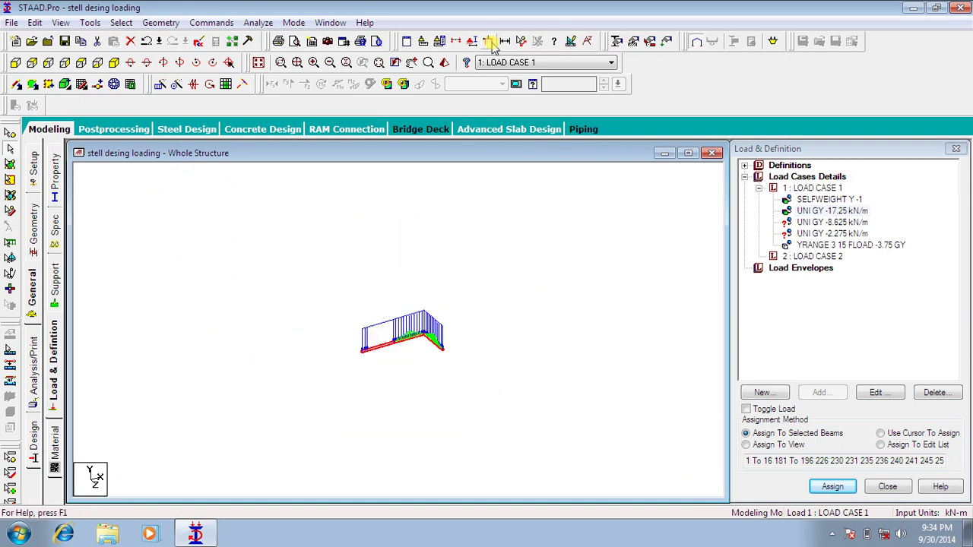
Assign the -8.625 kN/m uniform load to the interior beams in both directions on the four displayed floors.
left_click(80, 62)
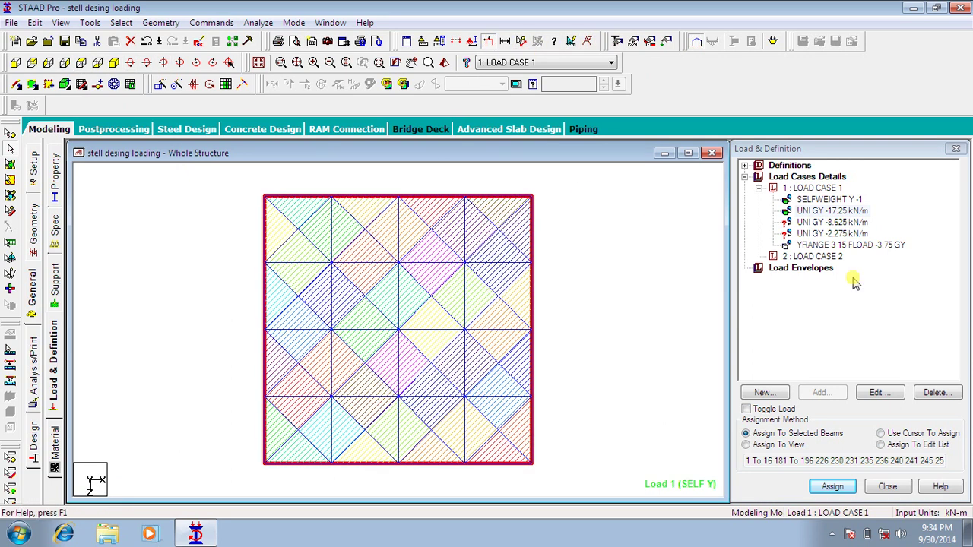
left_click(881, 432)
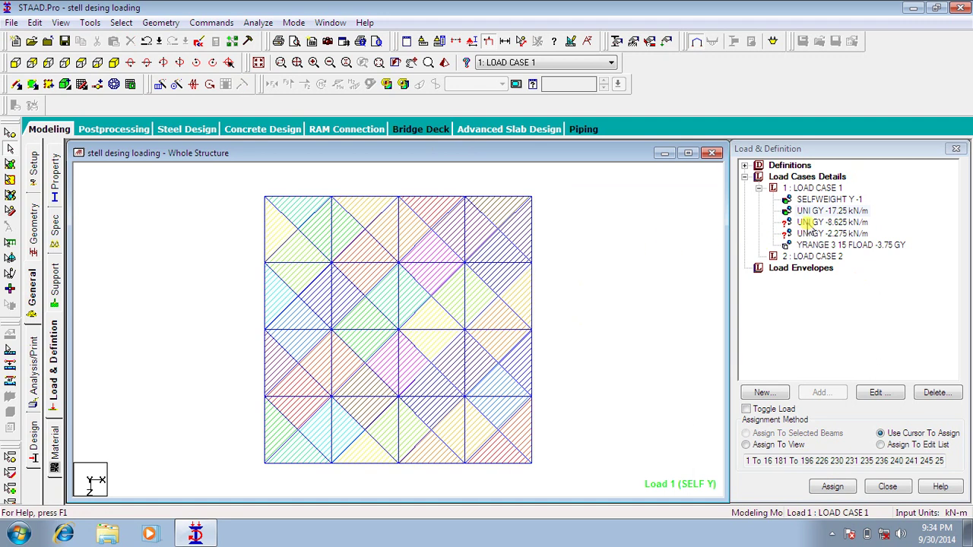
left_click(809, 222)
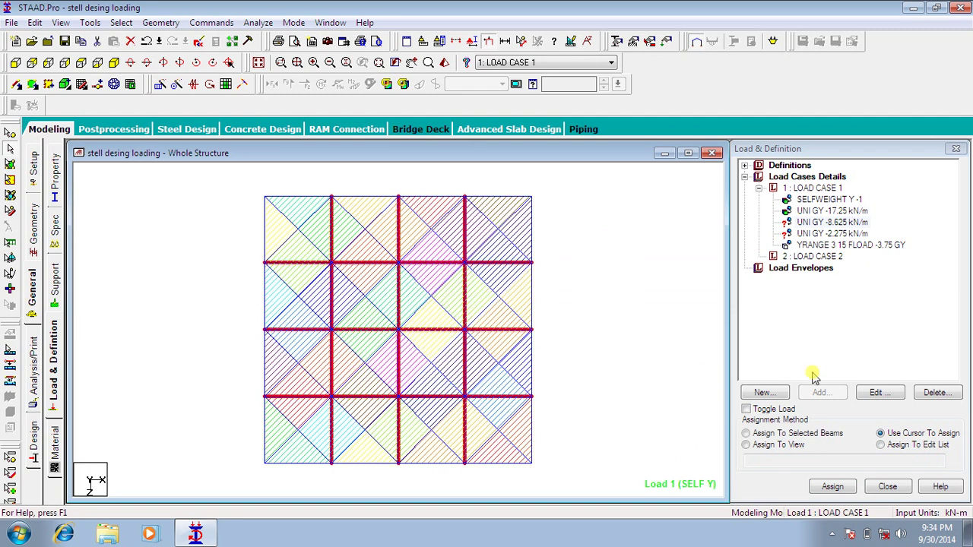
left_click(796, 433)
left_click(833, 487)
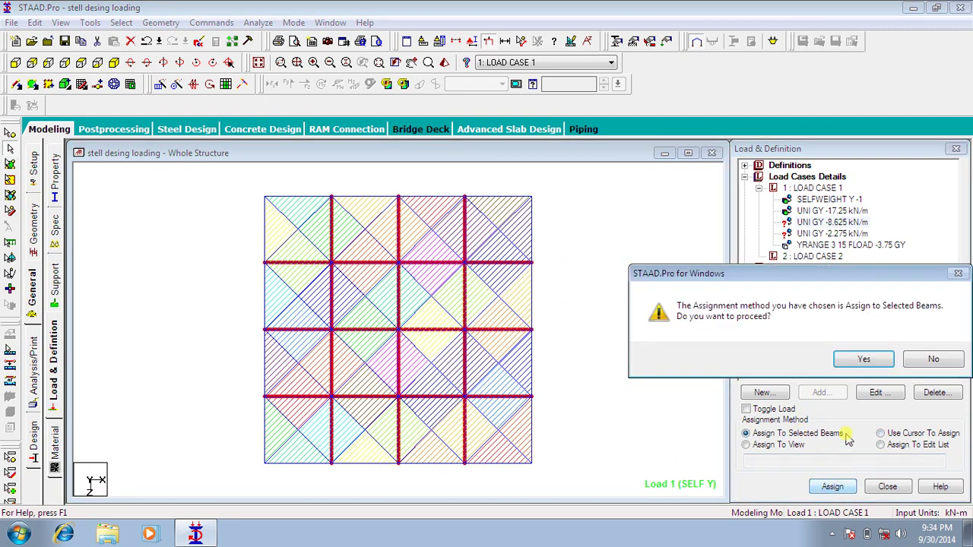
left_click(853, 365)
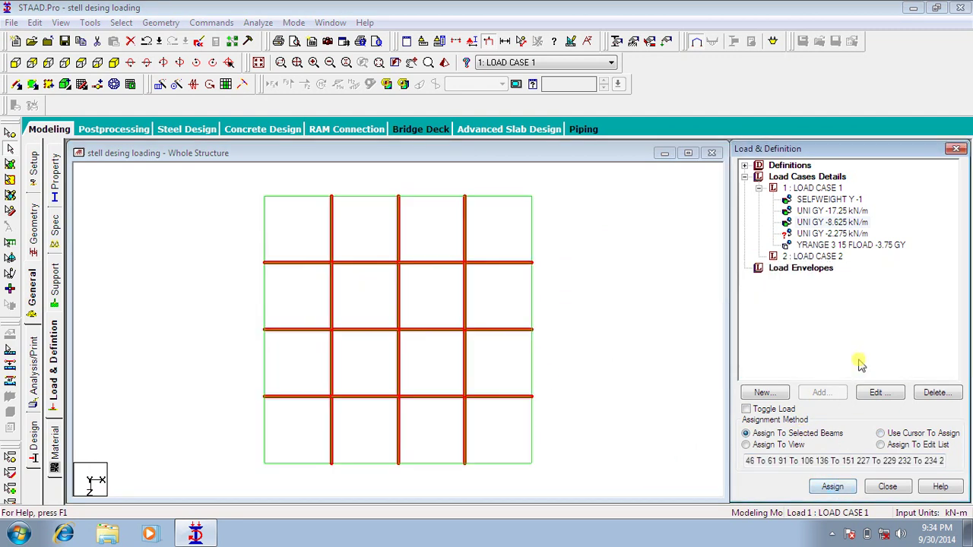
Restore the whole structure, and isolate the horizontal beams directly beneath the roof truss for the -2.275 kN/m uniform load.
left_click(178, 64)
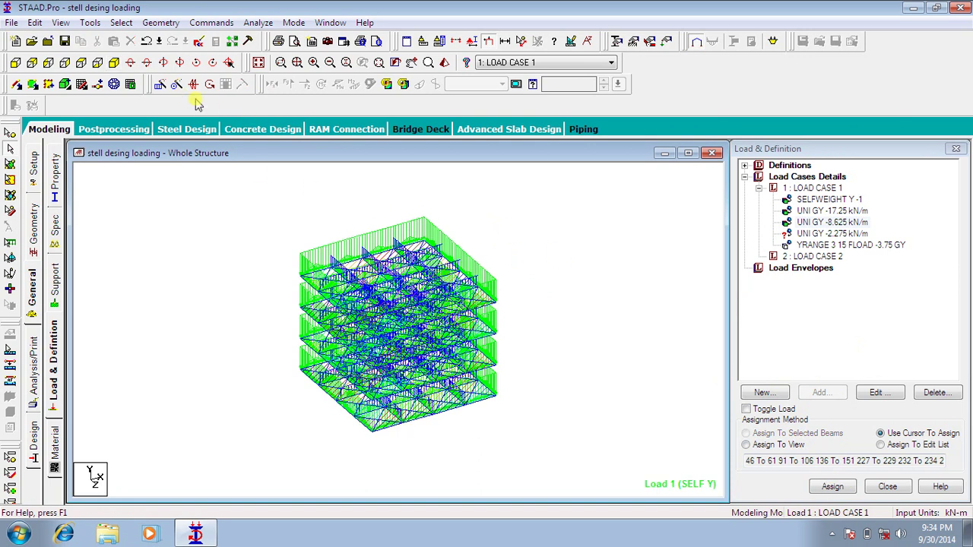
left_click(259, 62)
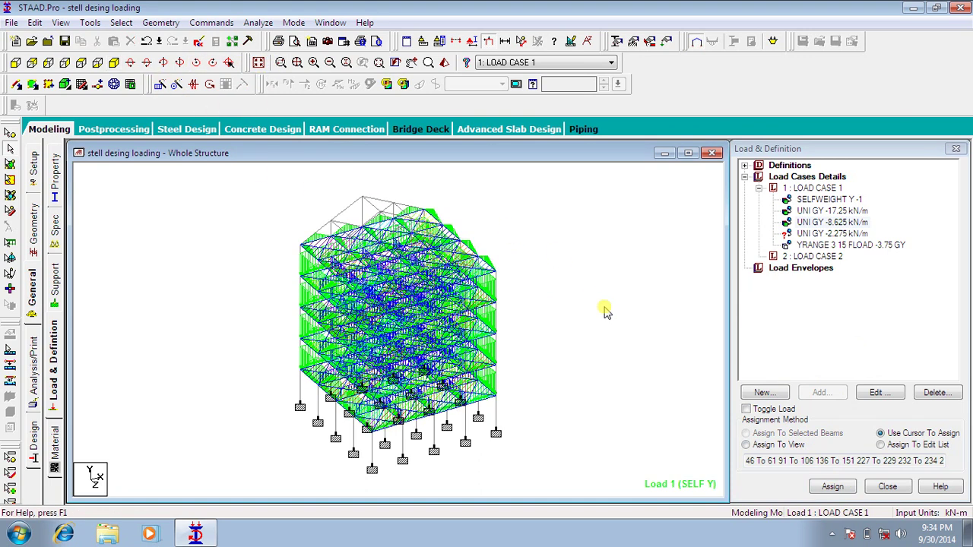
left_click(16, 62)
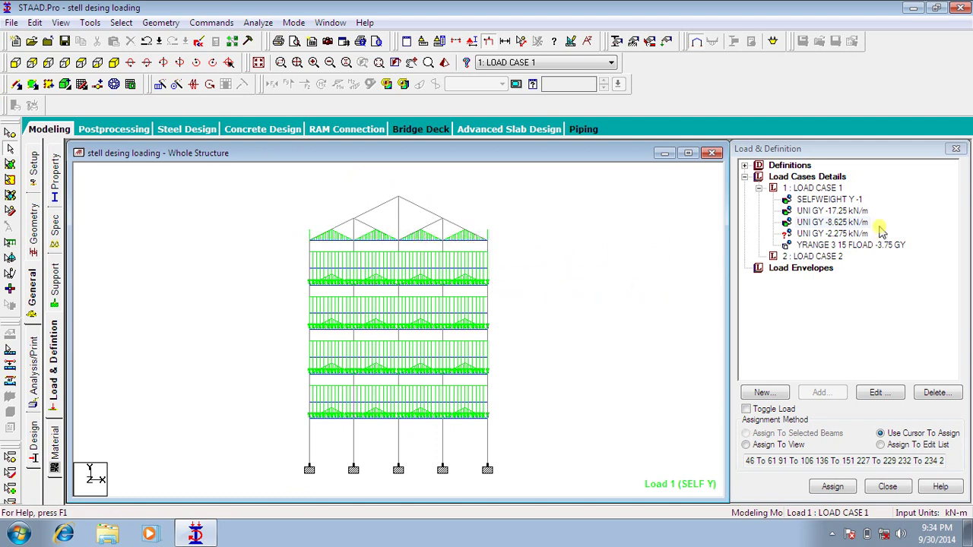
left_click(836, 234)
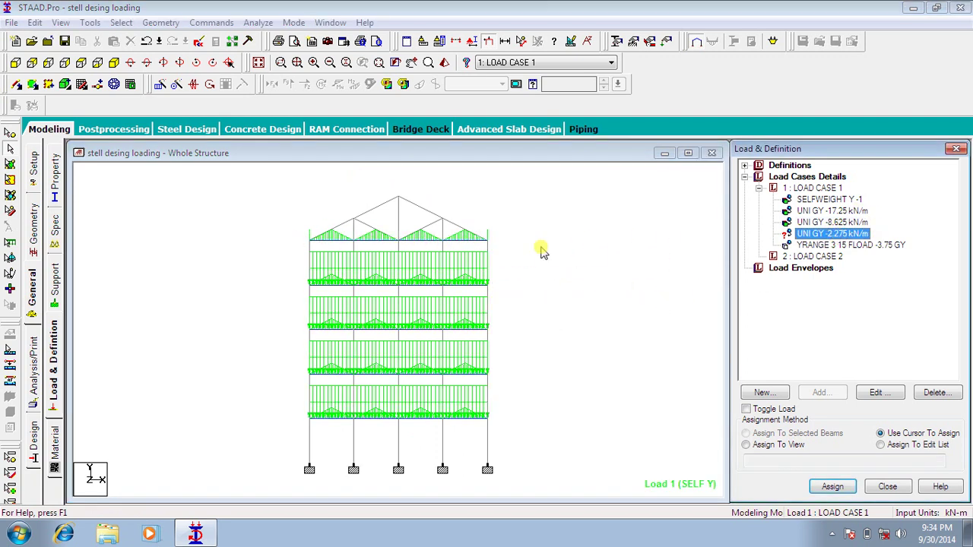
left_click(297, 236)
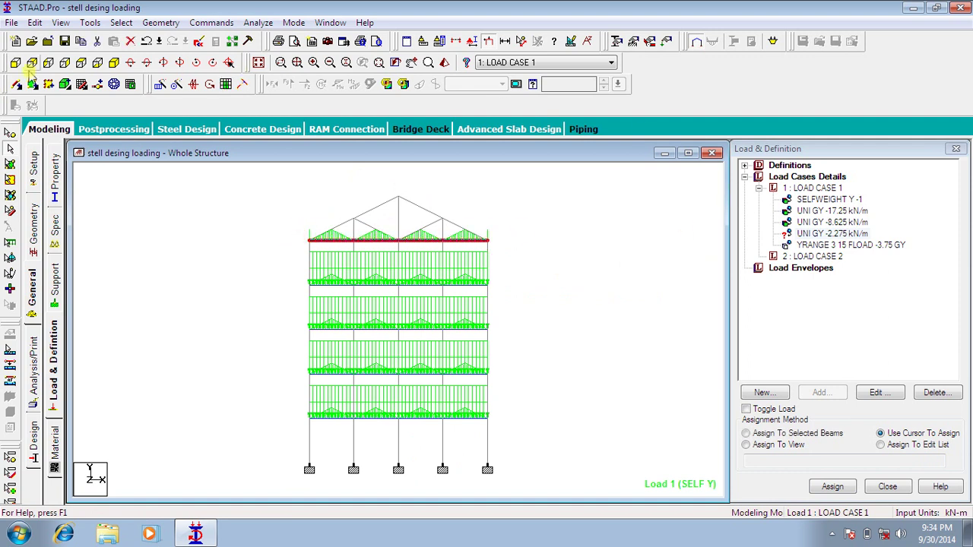
left_click(113, 62)
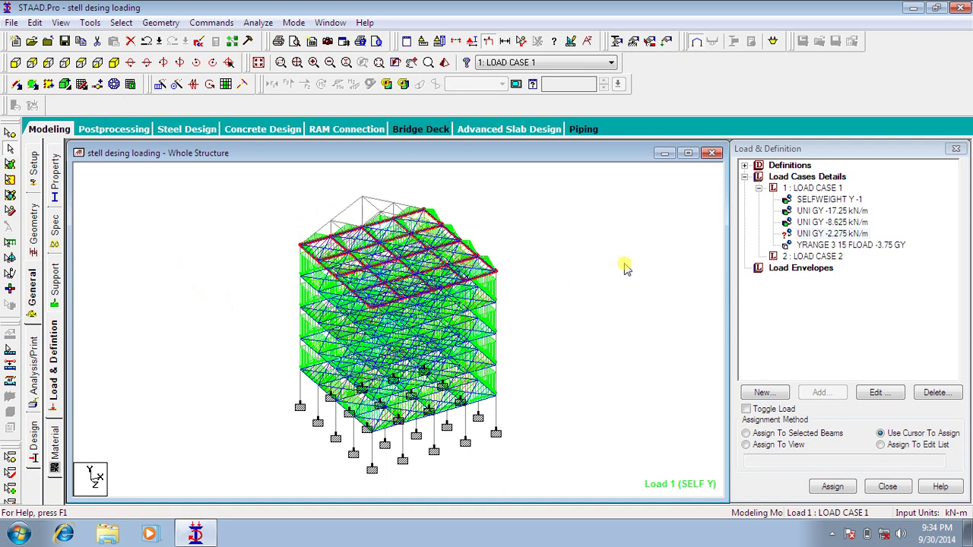
left_click(60, 22)
left_click(74, 67)
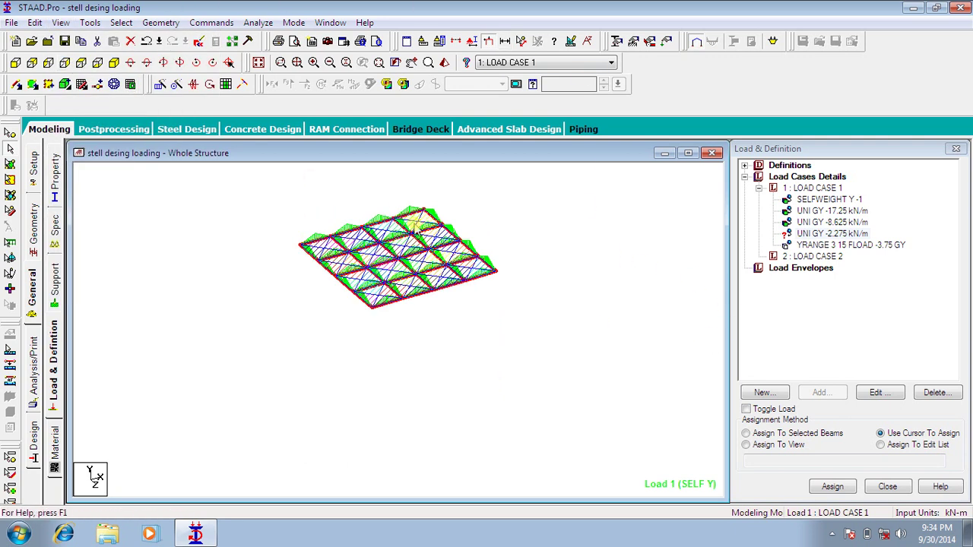
left_click(565, 319)
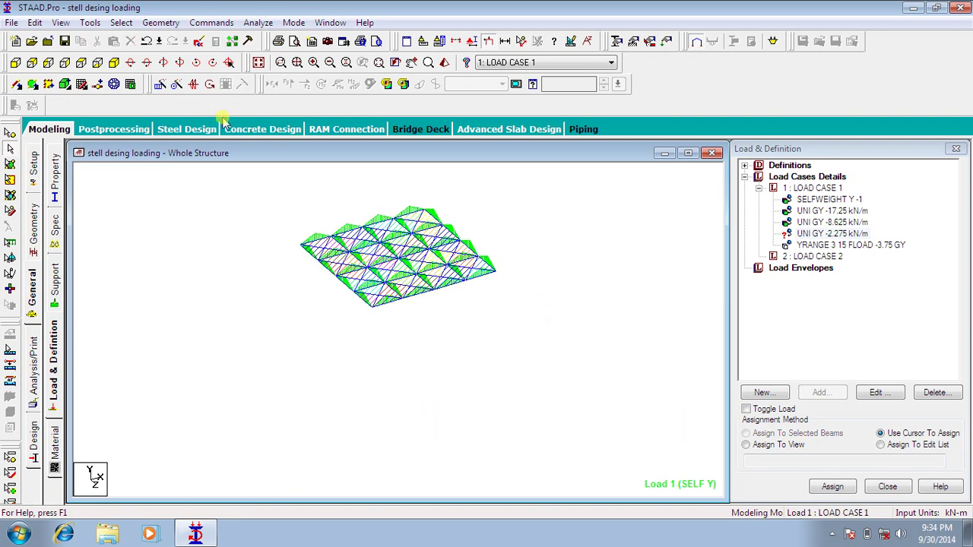
Assign the -2.275 kN/m uniform load to the perimeter beams beneath the roof truss and restore the whole structure in isometric view.
left_click(81, 62)
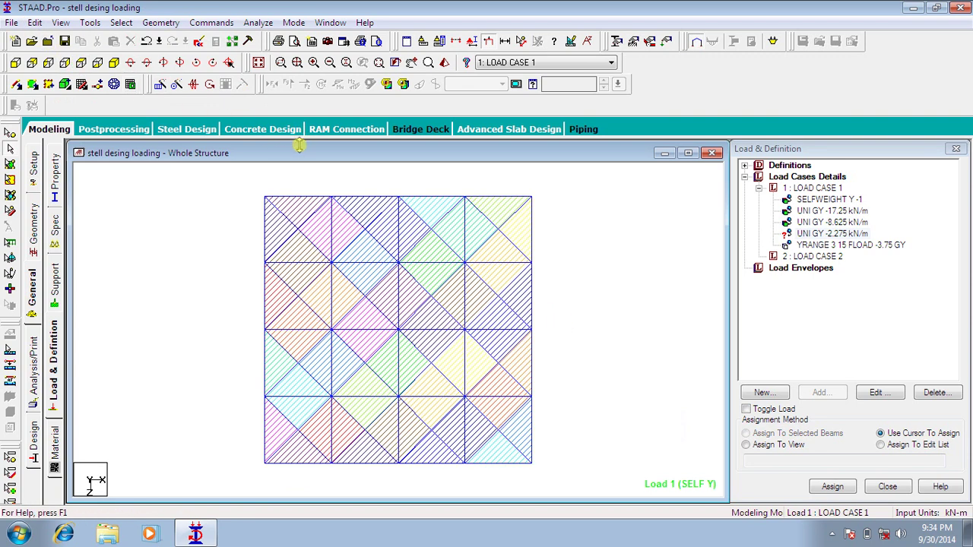
mouse_move(257, 180)
left_mouse_down()
mouse_move(330, 211)
mouse_move(526, 223)
mouse_move(537, 191)
mouse_move(524, 465)
mouse_move(321, 459)
mouse_move(257, 460)
mouse_move(255, 474)
mouse_move(282, 380)
mouse_move(245, 186)
left_mouse_up()
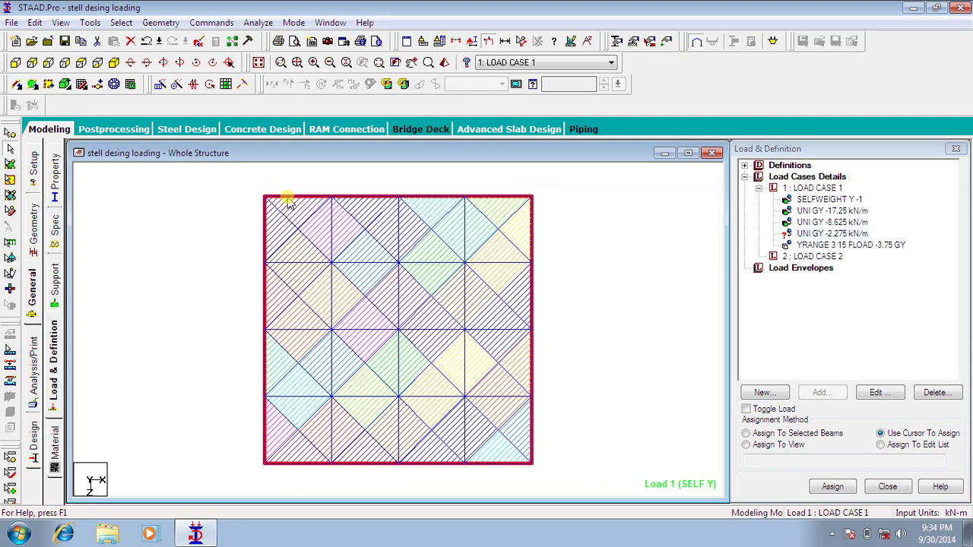
left_click(810, 433)
left_click(832, 486)
left_click(864, 359)
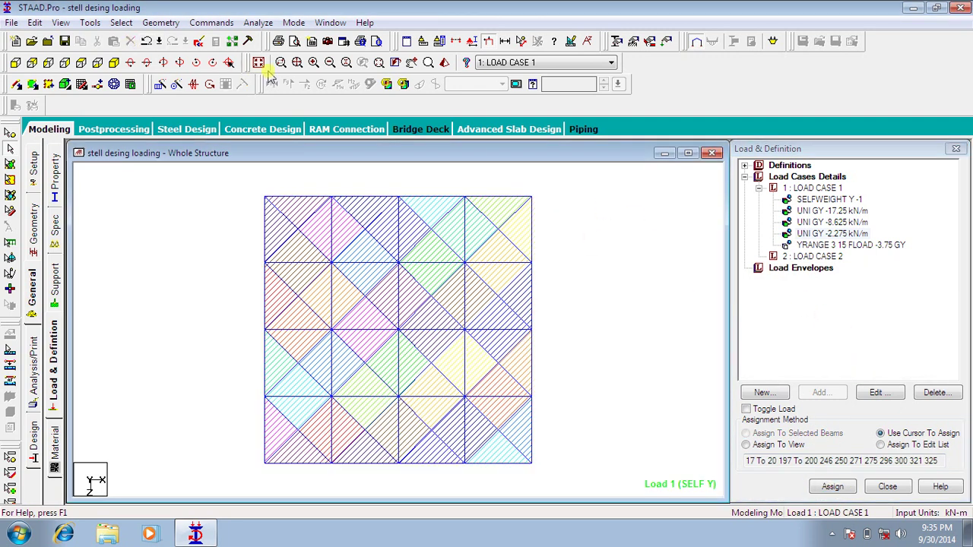
left_click(114, 62)
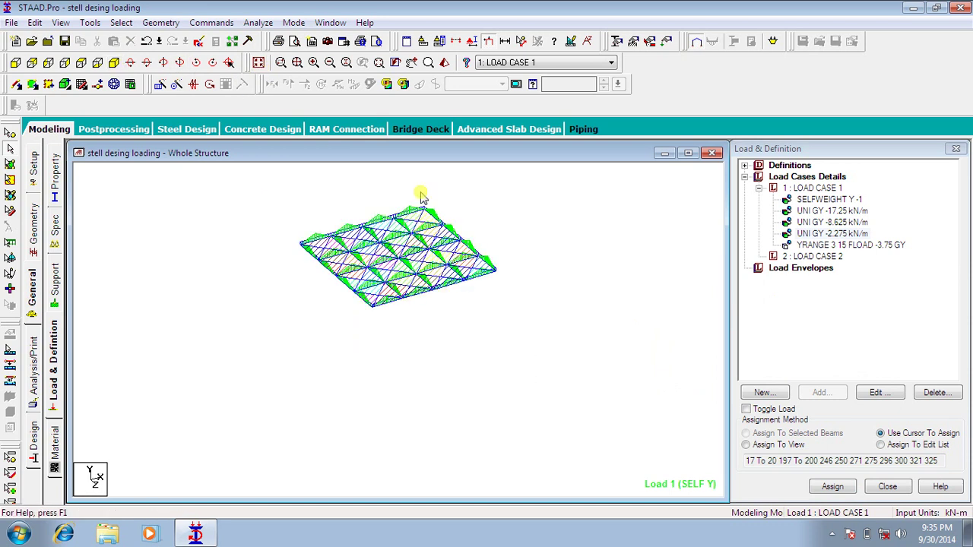
left_click(263, 63)
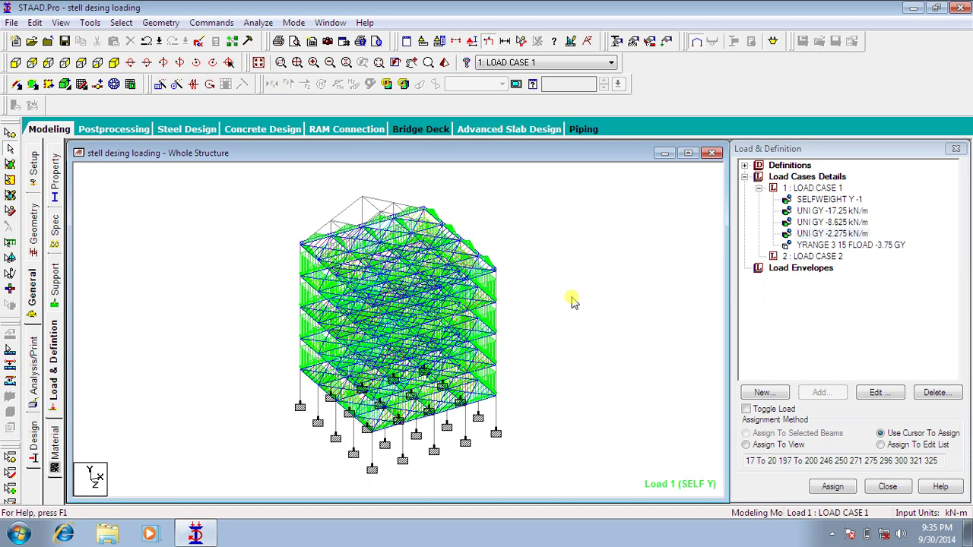
Start a new floor load item in Load Case 2 with a pressure of -2.6 kN/m2 in the global Y direction.
left_click(790, 258)
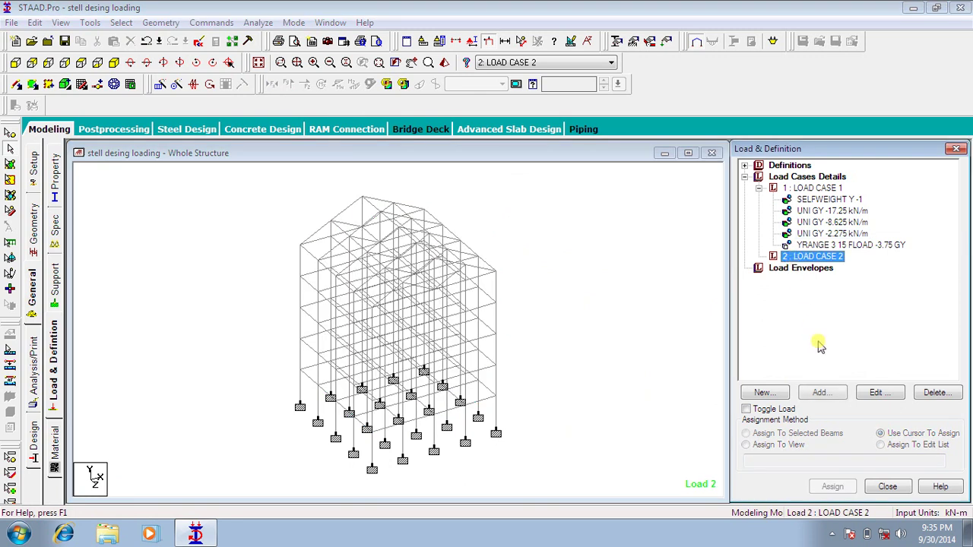
left_click(822, 394)
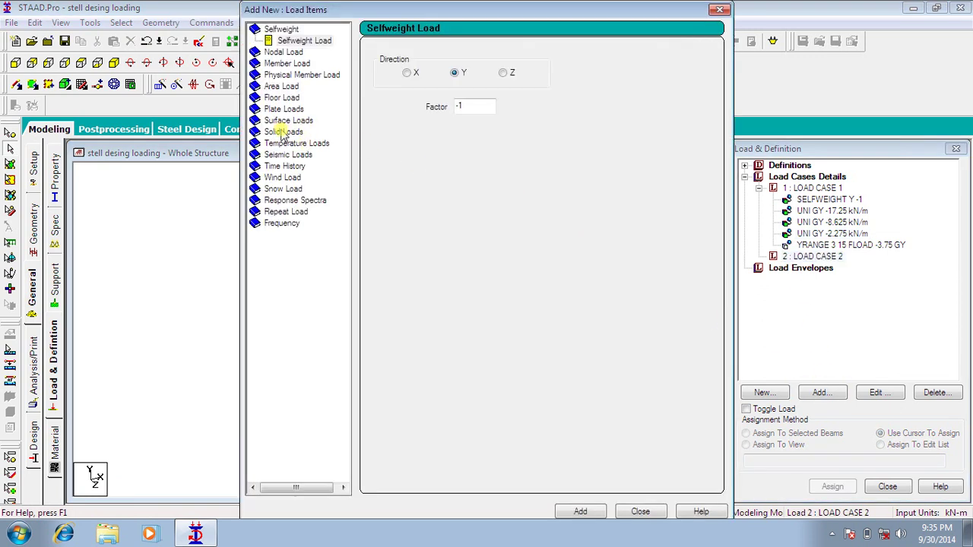
left_click(282, 99)
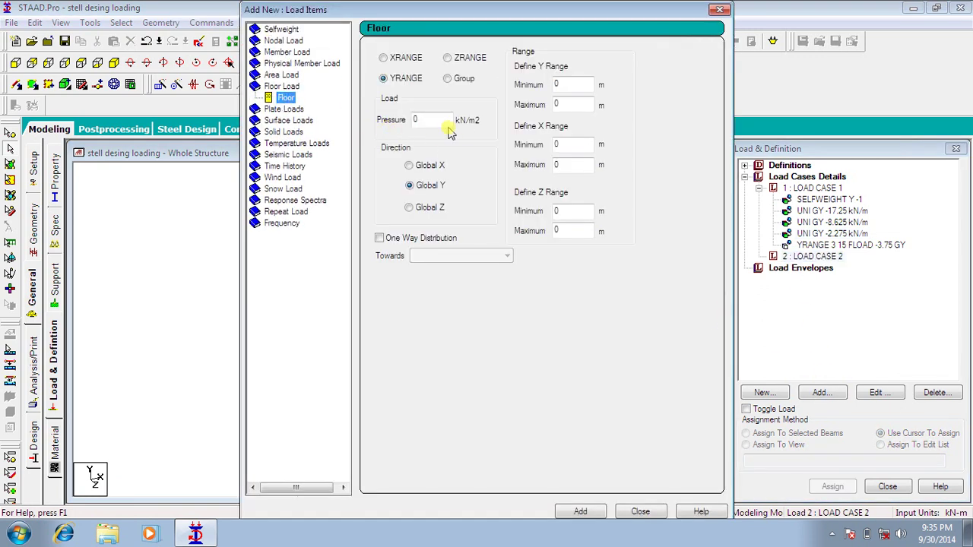
left_click(439, 122)
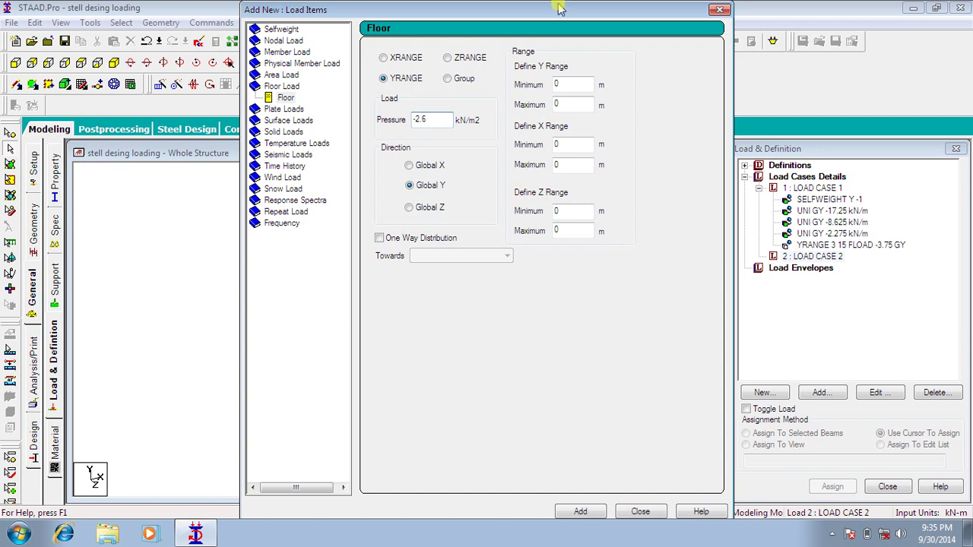
Look up the Y coordinates of the corner nodes at the lowest floor level and the level just below the truss floor.
left_click_drag(472, 9, 757, 9)
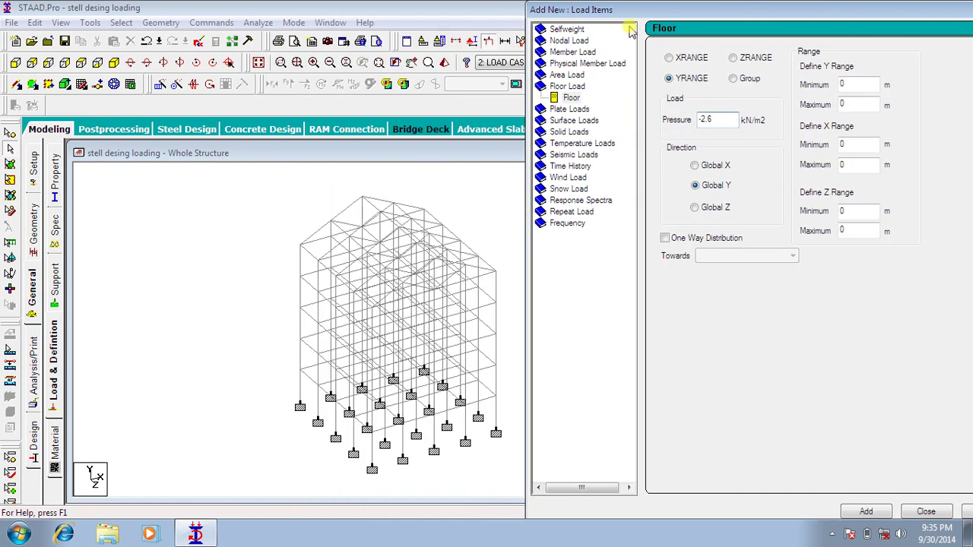
left_click(11, 149)
double_click(301, 372)
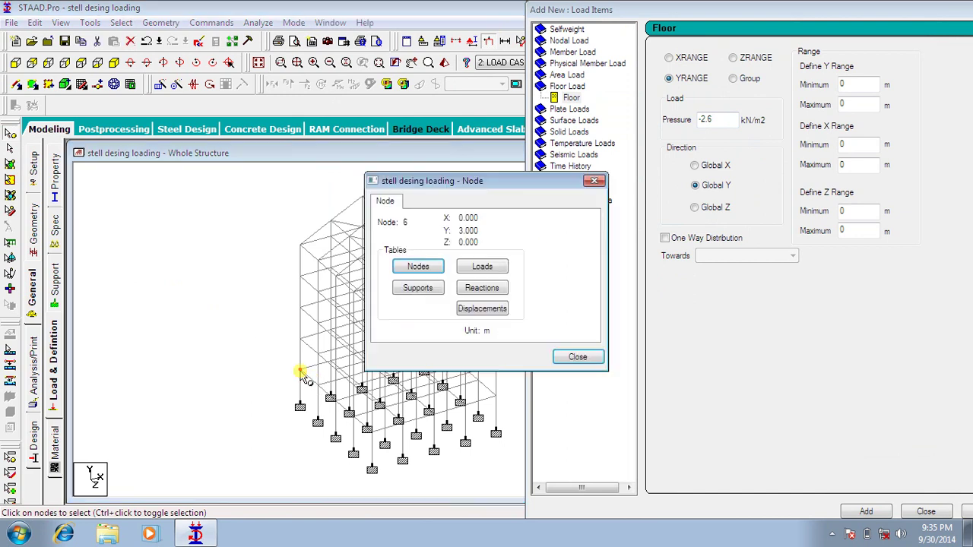
left_click(558, 355)
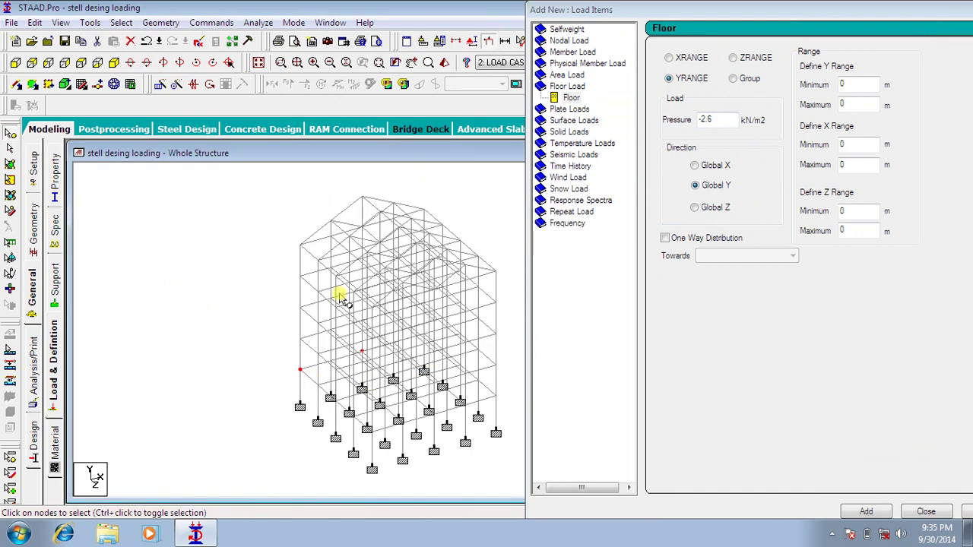
double_click(300, 278)
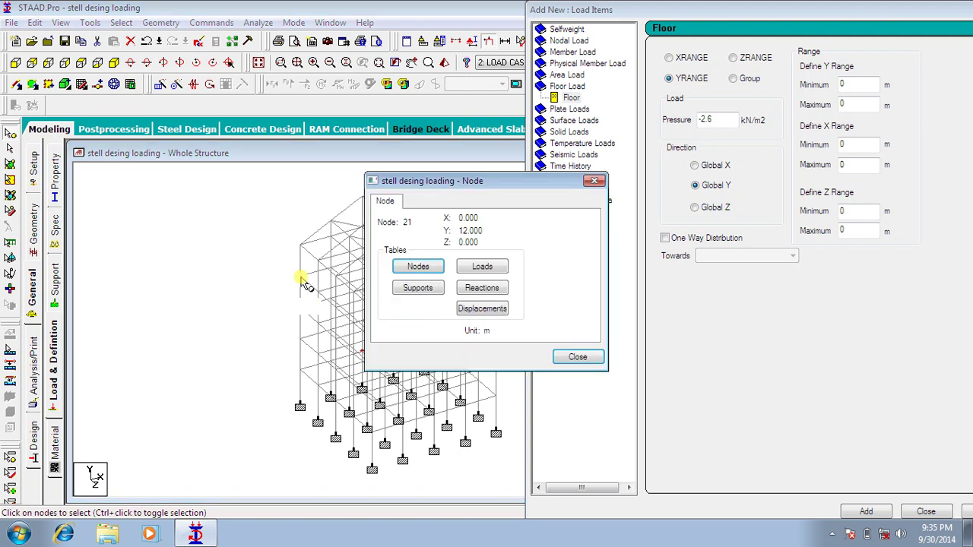
left_click(577, 356)
Set the floor load's Y range from 3 to 12 m and add it to Load Case 2.
left_click(861, 85)
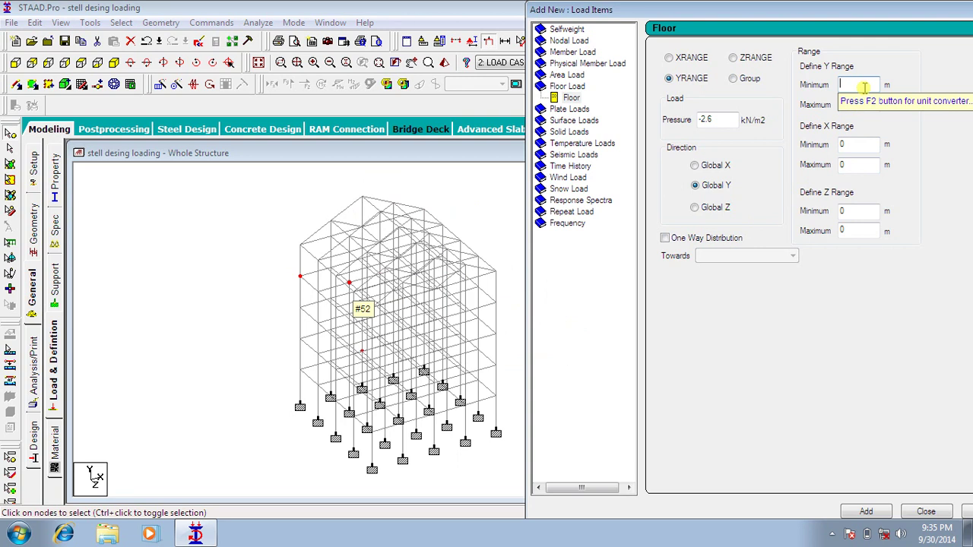
left_click(861, 85)
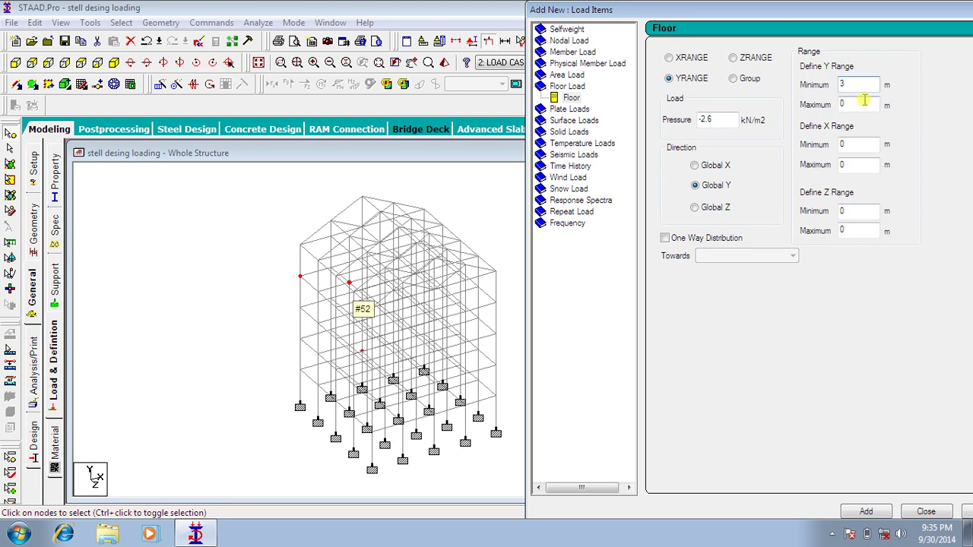
left_click(865, 105)
key("BackSpace")
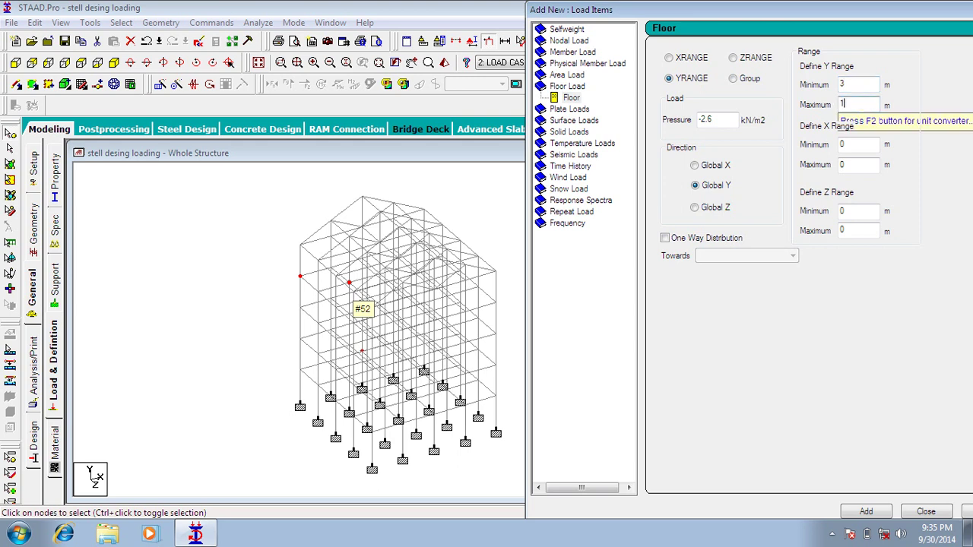
type("12")
left_click_drag(734, 18, 642, 18)
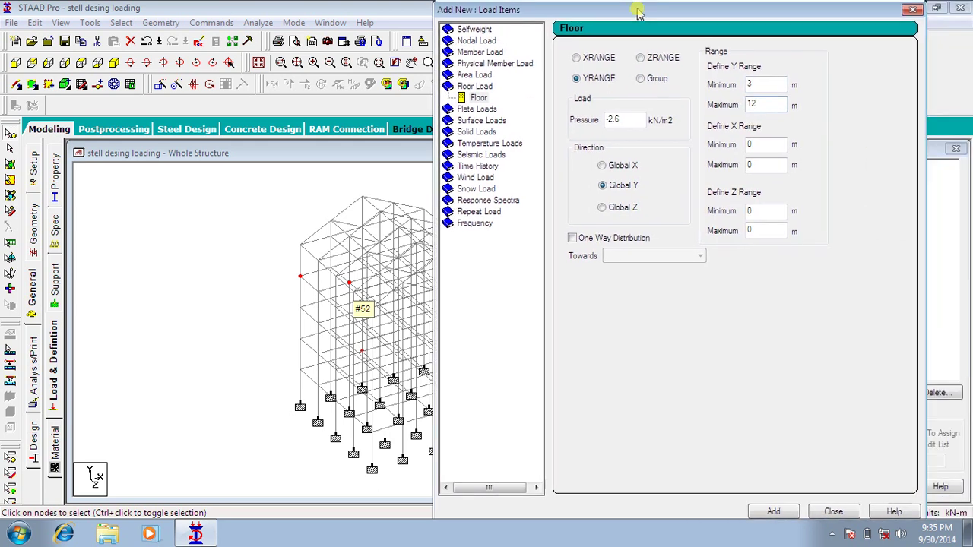
left_click(771, 512)
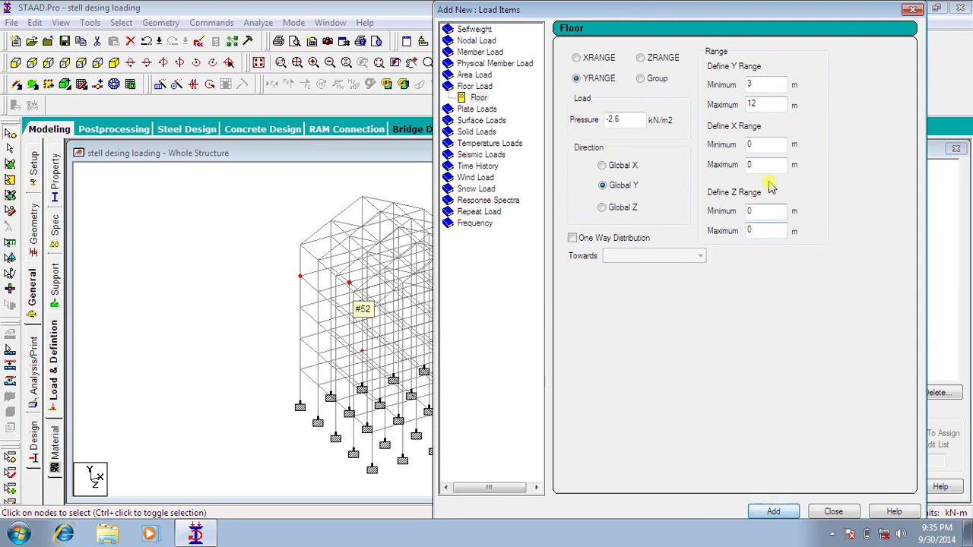
Add a second floor load of -1.6 kN/m2 to Load Case 2 with a Y range from 15 to 15 m.
left_click_drag(727, 9, 520, 44)
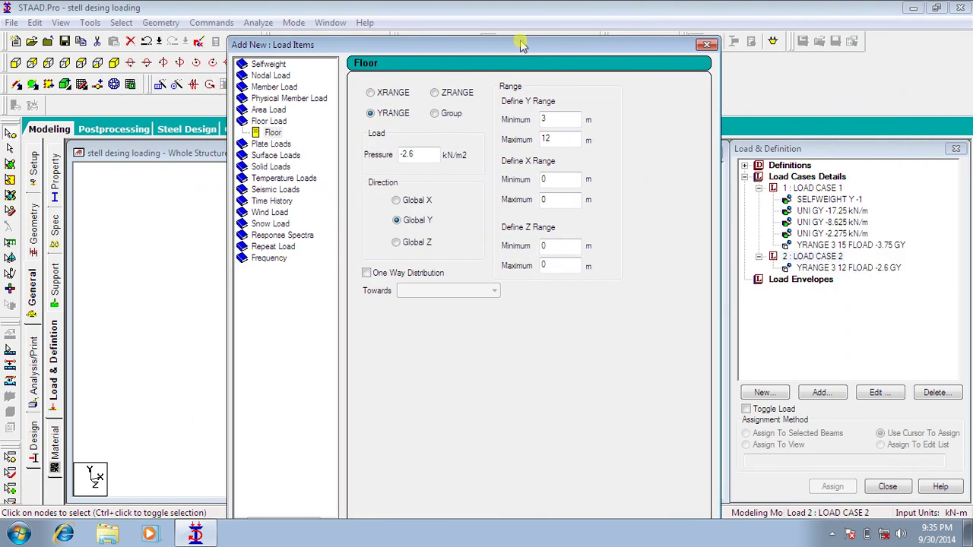
left_click(420, 155)
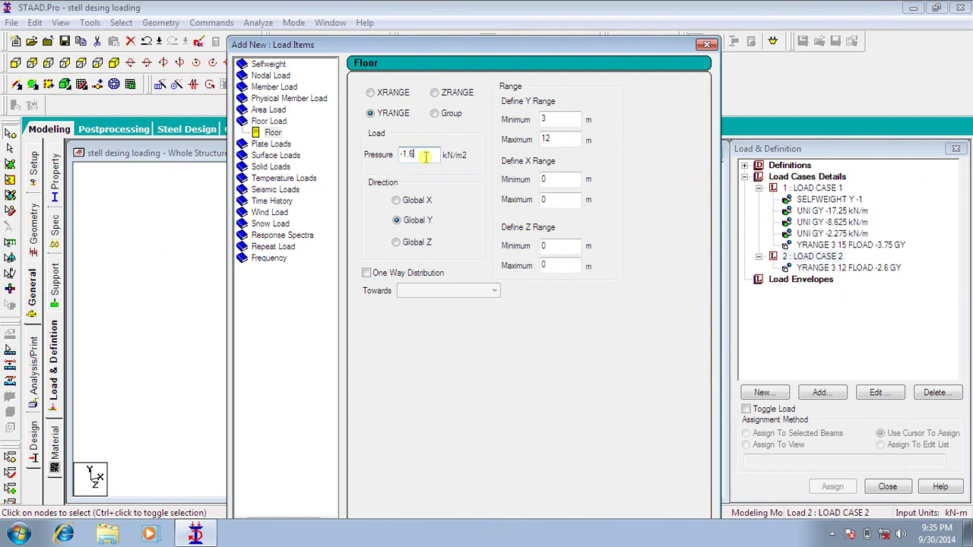
left_click(566, 119)
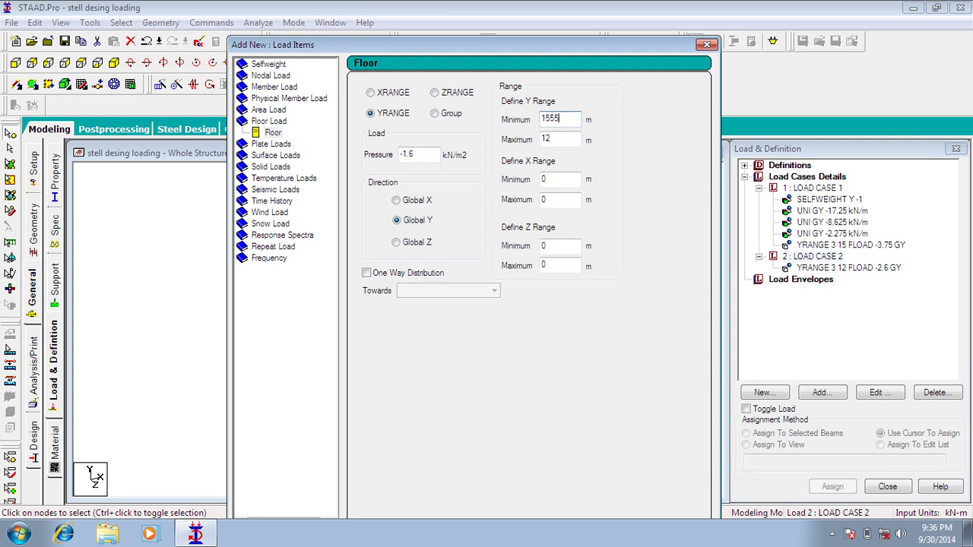
left_click(569, 139)
key("BackSpace")
type("5")
left_click_drag(498, 44, 482, 10)
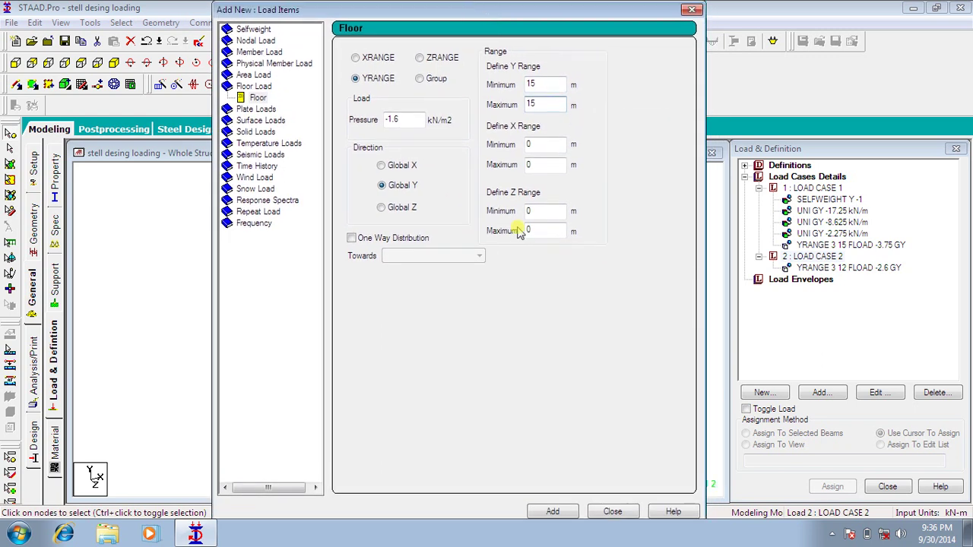
left_click(553, 512)
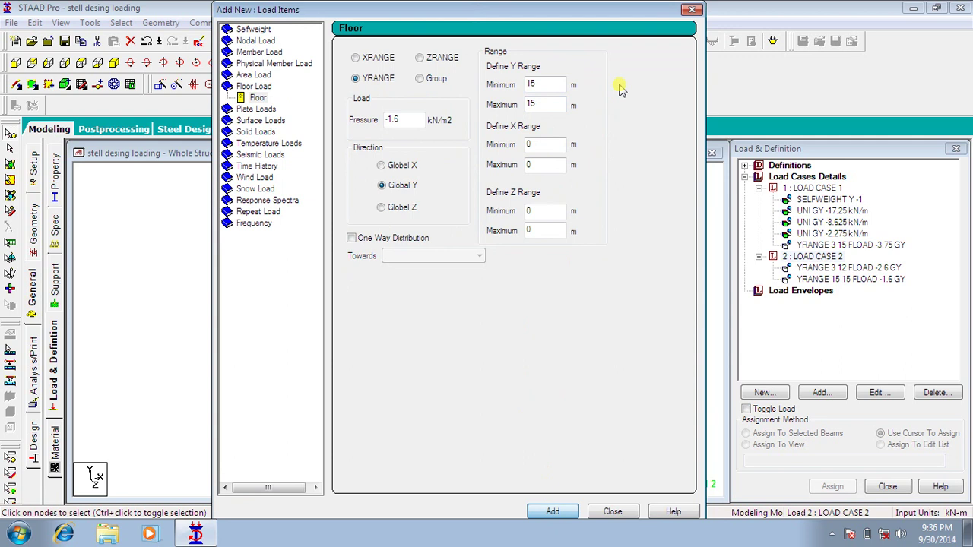
left_click(691, 10)
Generate automatic load combinations using the Indian Code and Genral_Structures category, and add them all to the load cases.
left_click(800, 177)
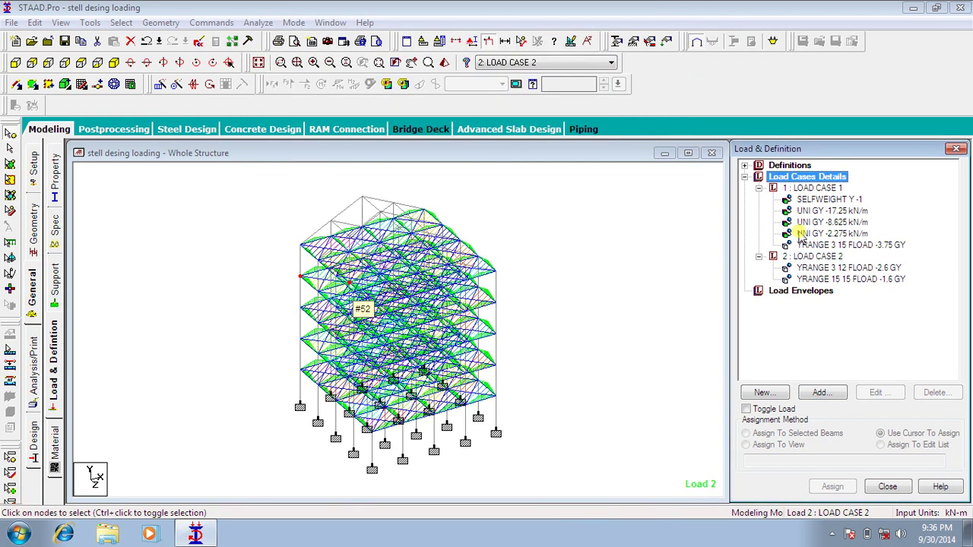
left_click(821, 391)
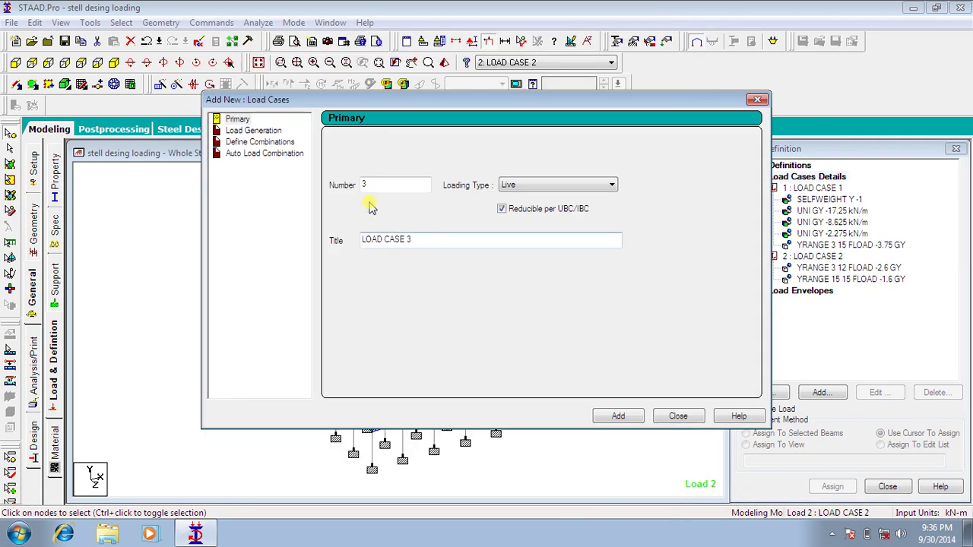
left_click(235, 153)
left_click(515, 144)
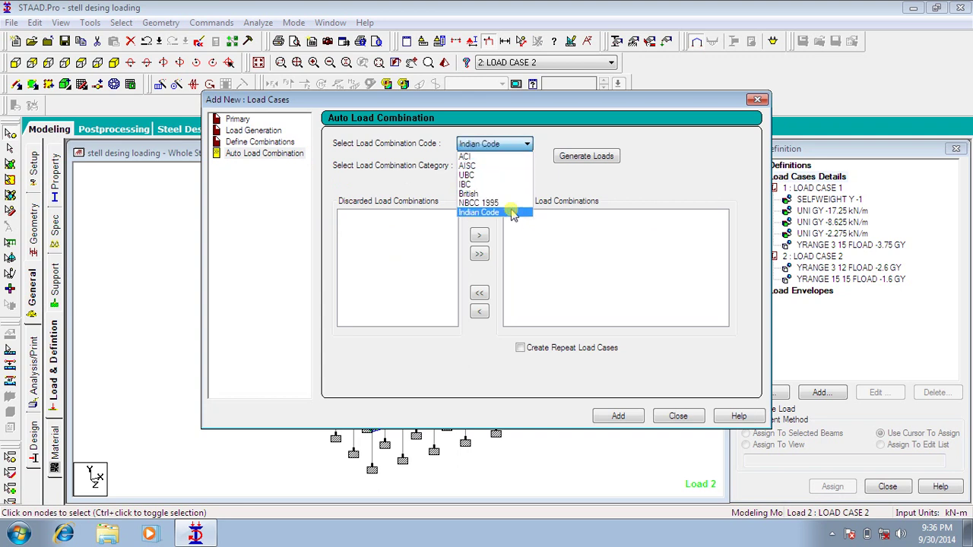
left_click(512, 213)
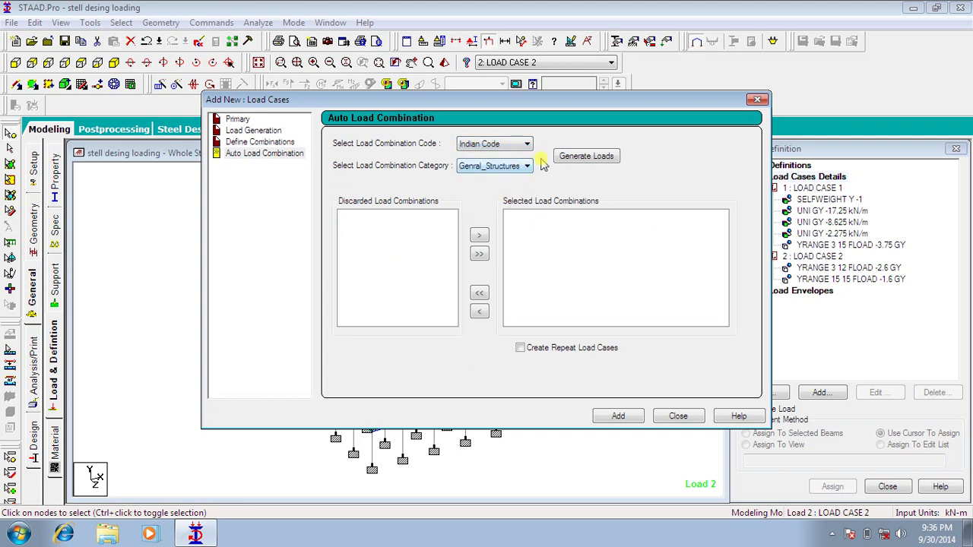
left_click(586, 155)
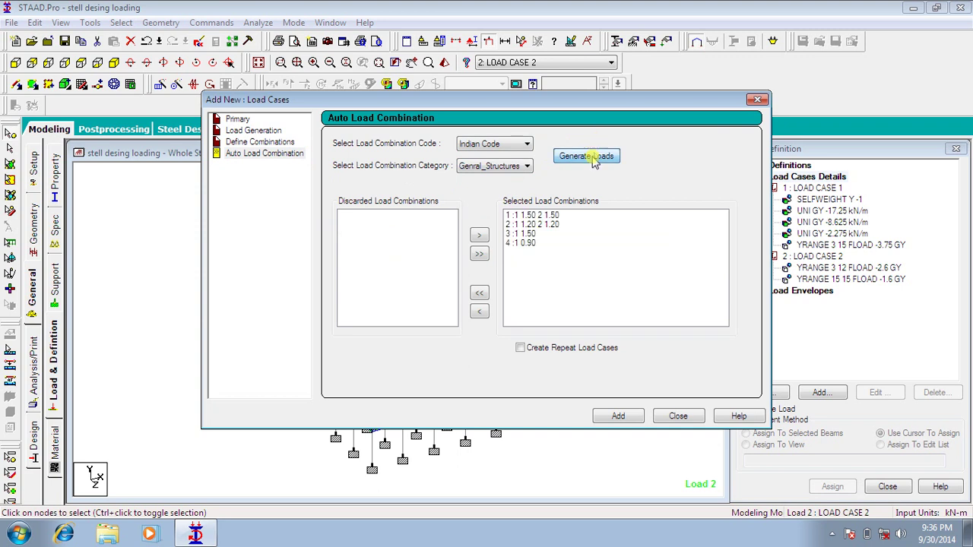
left_click(618, 416)
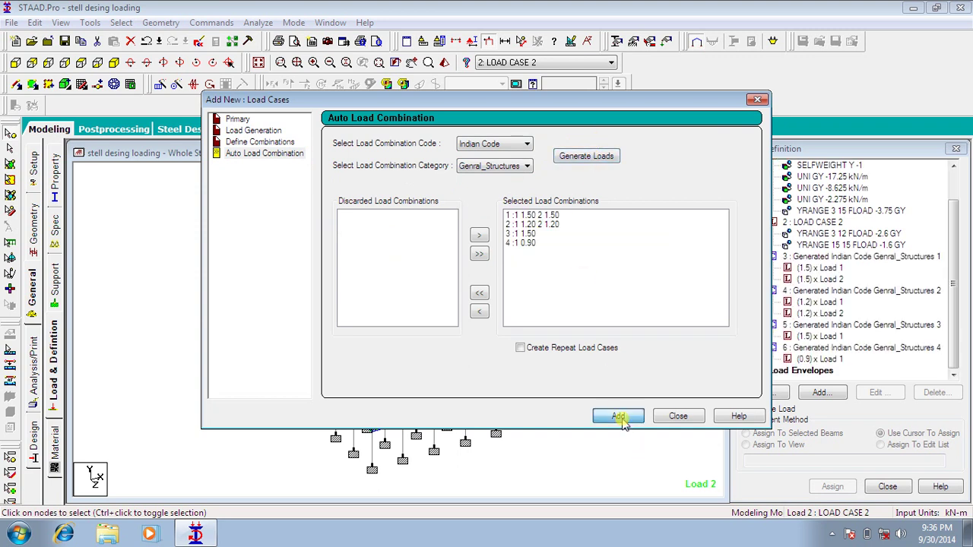
left_click(677, 417)
Add a Perform Analysis command with the No Print option.
left_click(32, 396)
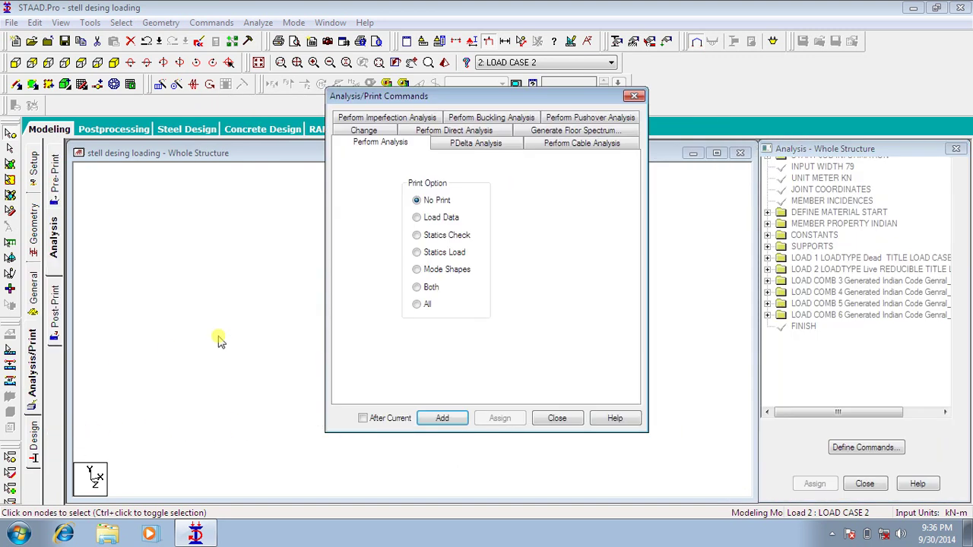
left_click(444, 422)
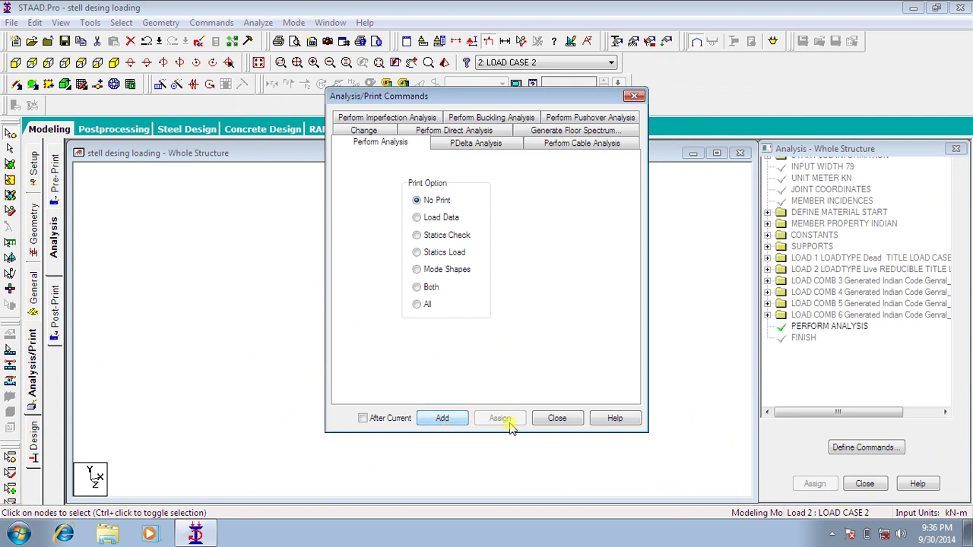
left_click(556, 419)
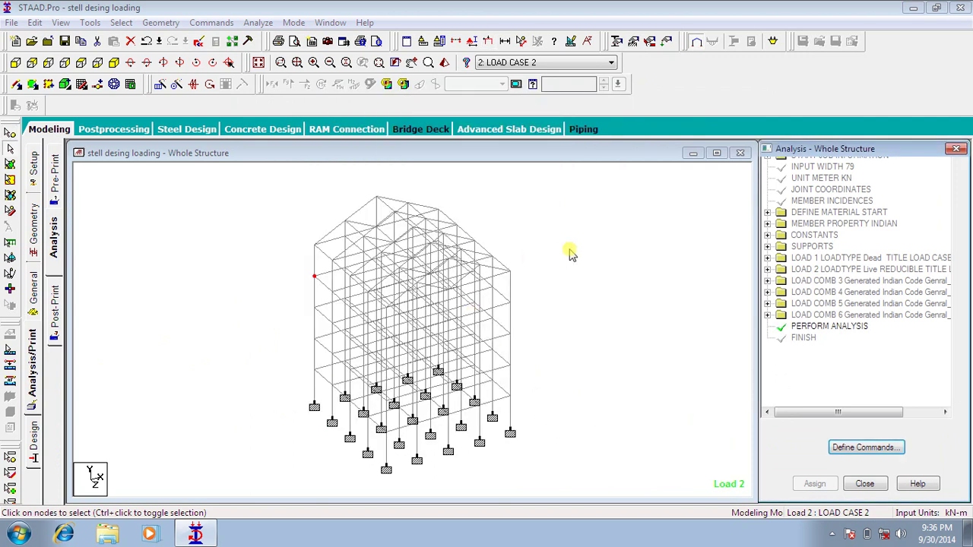
Save the modified structure, run the analysis, and close the analysis report to return to the model.
left_click(259, 22)
left_click(278, 35)
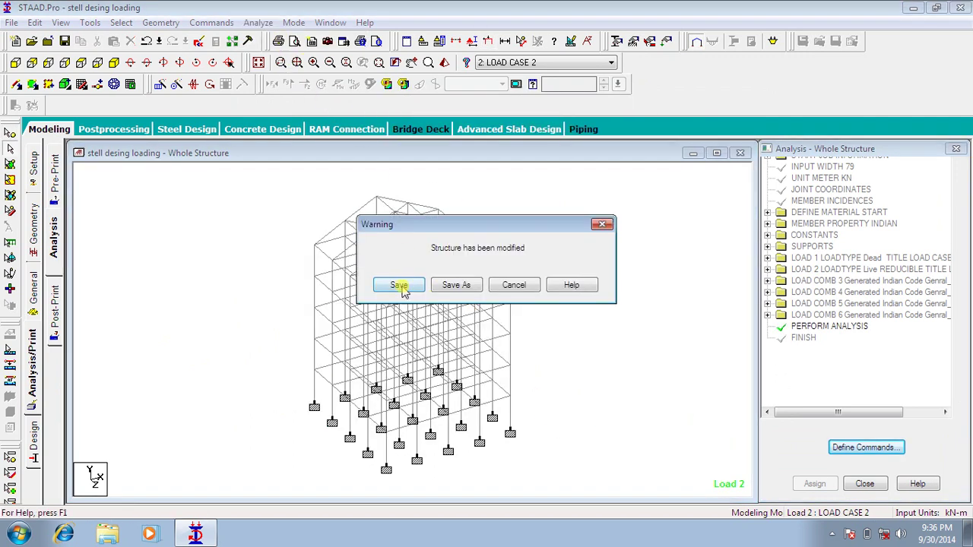
left_click(399, 286)
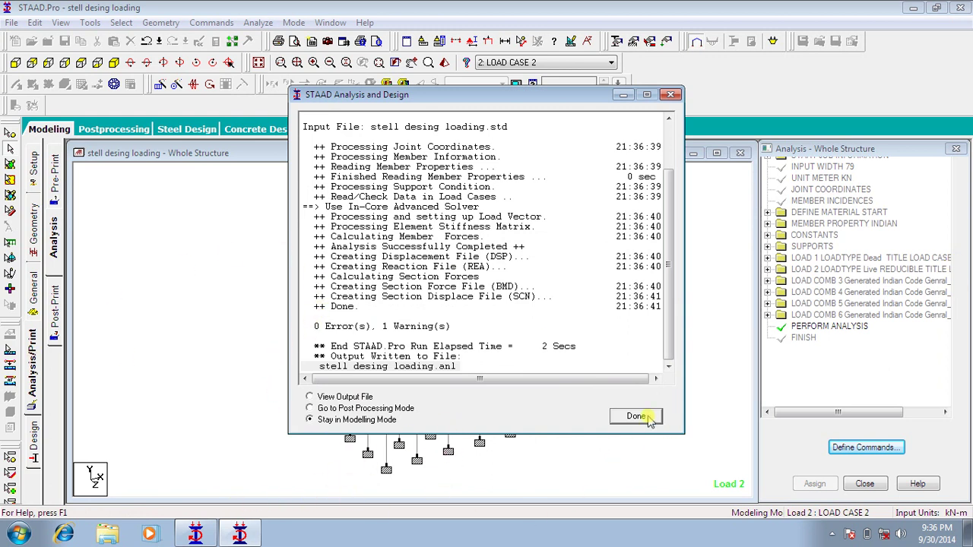
left_click(671, 94)
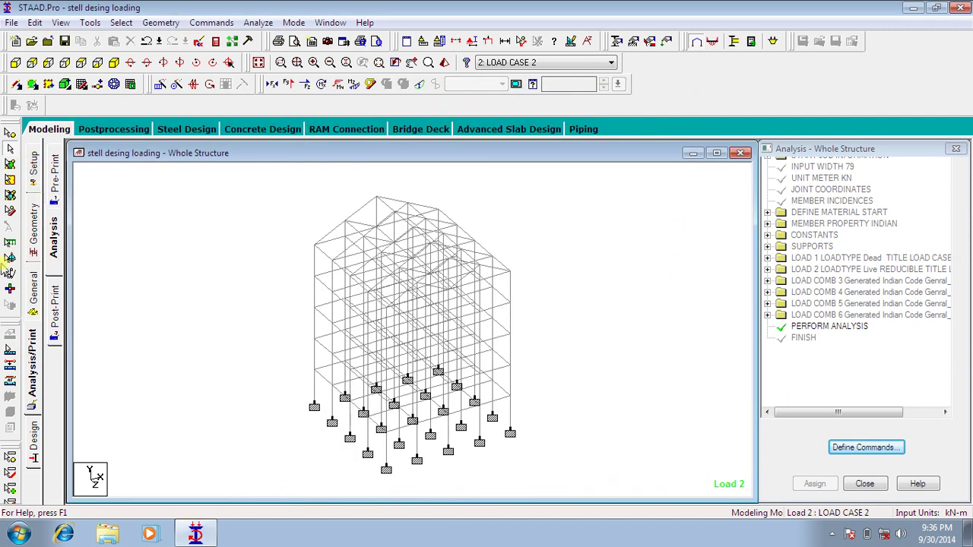
Set the steel design code to IS800 and add a CHECK CODE design command.
left_click(35, 448)
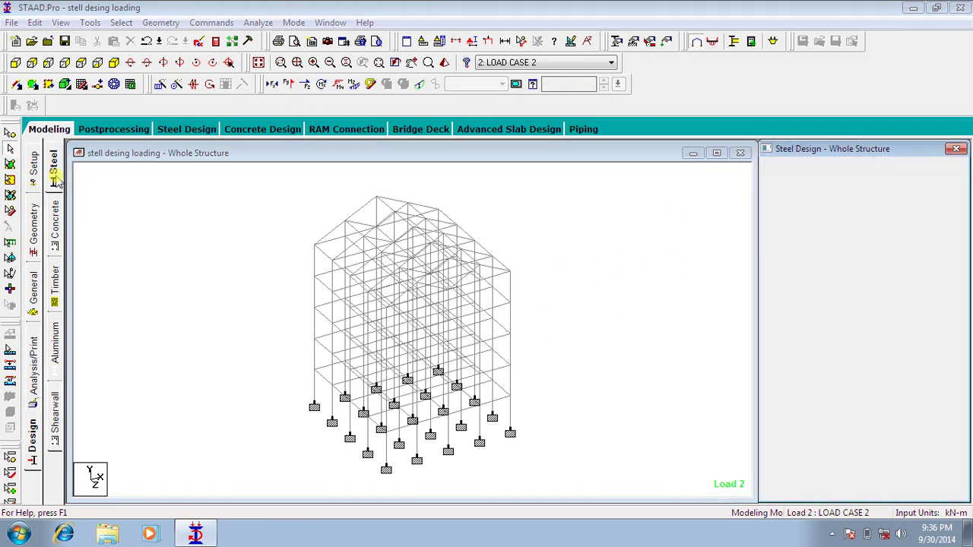
left_click(867, 165)
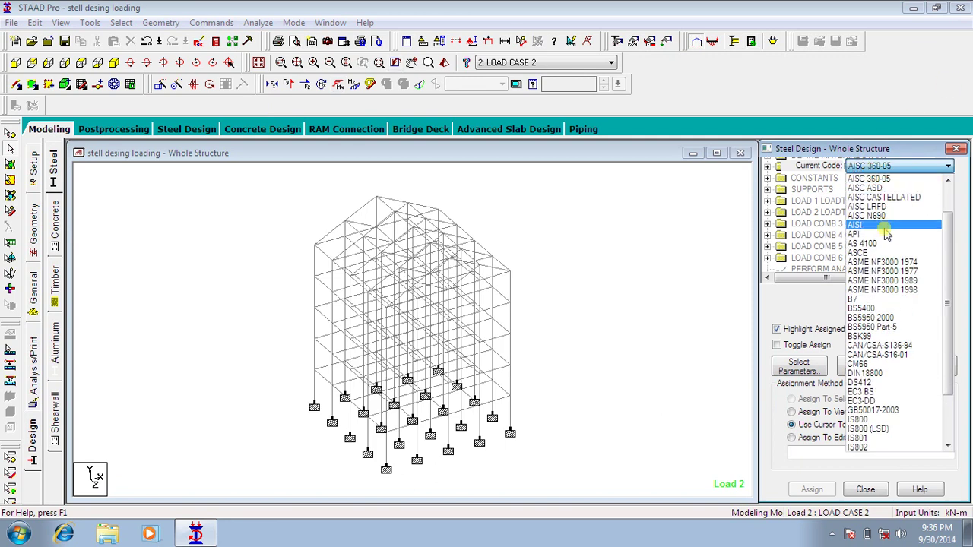
left_click(887, 420)
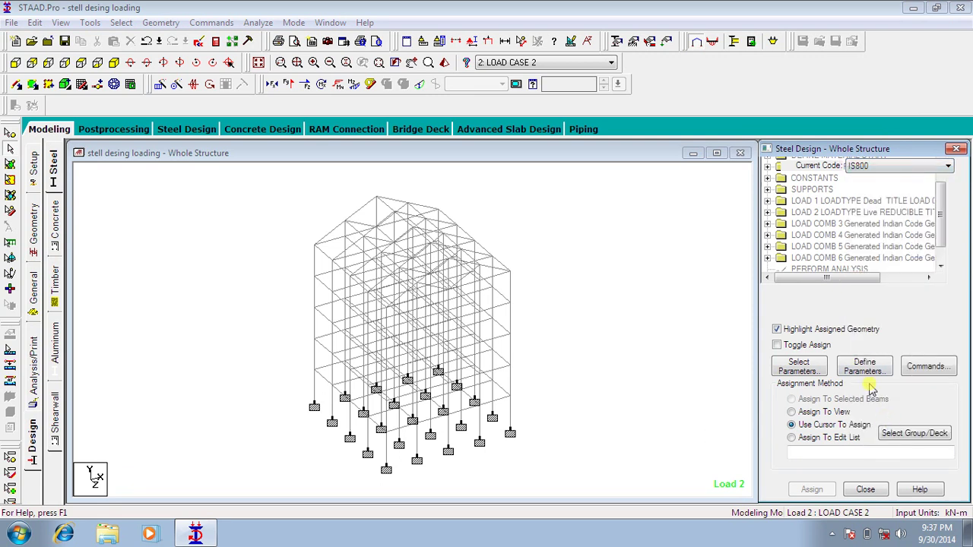
left_click(923, 367)
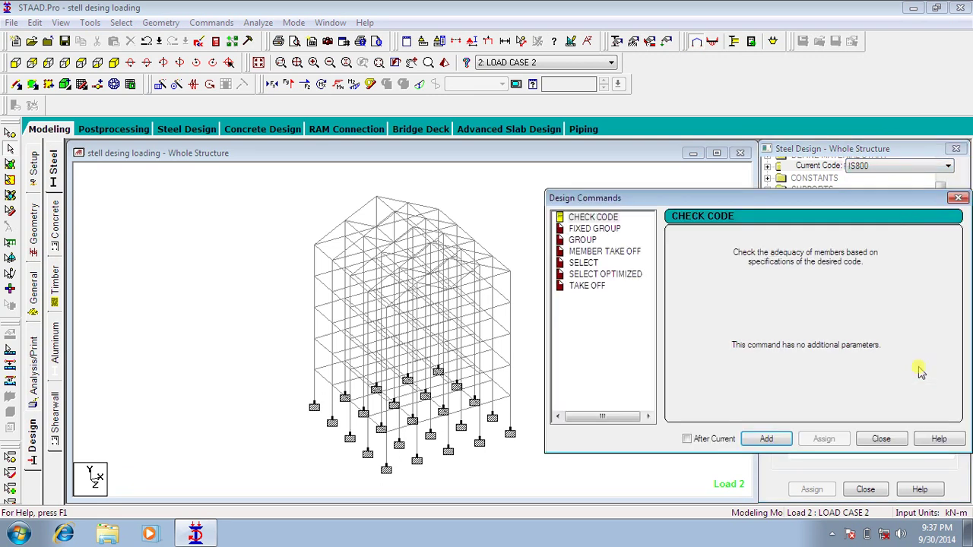
left_click(589, 217)
left_click(764, 439)
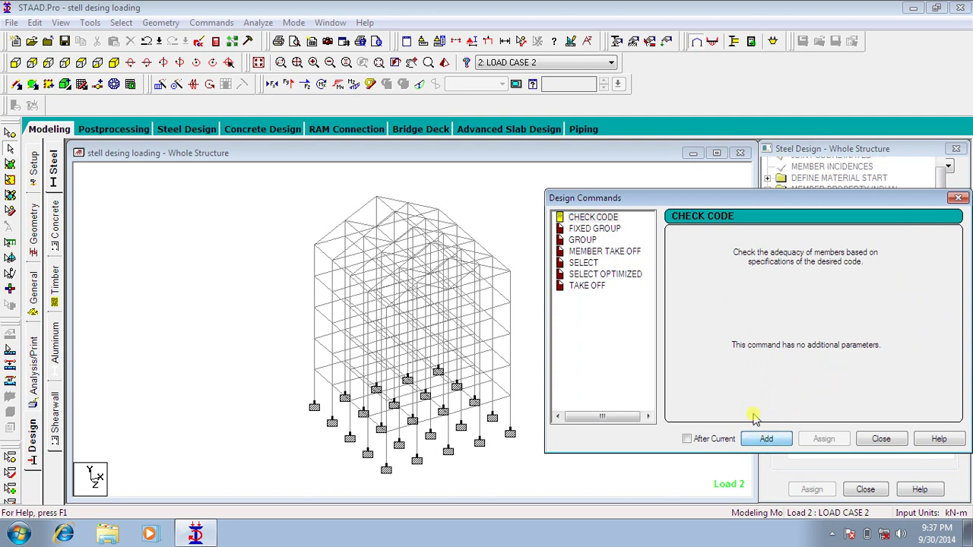
Add a TAKE OFF design command for the steel sections and close the design commands.
left_click(579, 278)
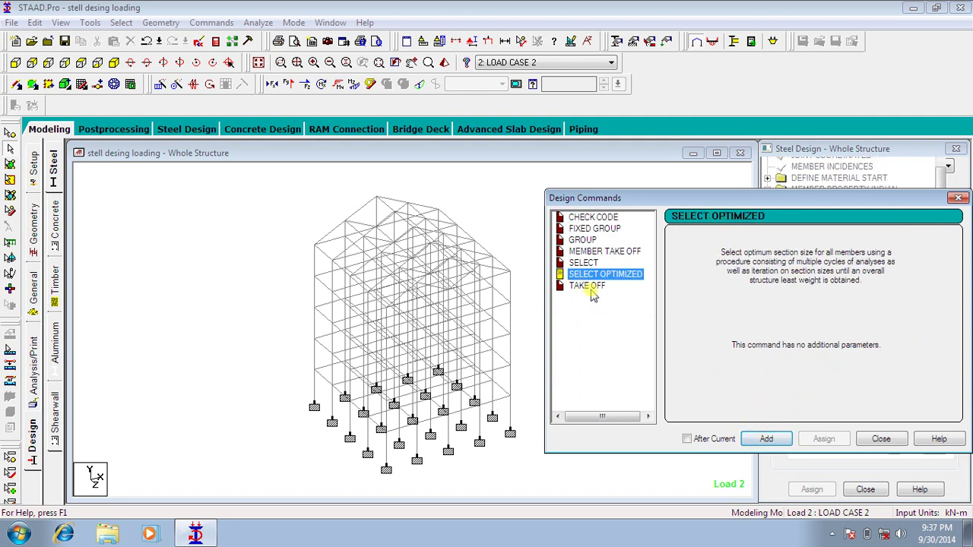
left_click(587, 287)
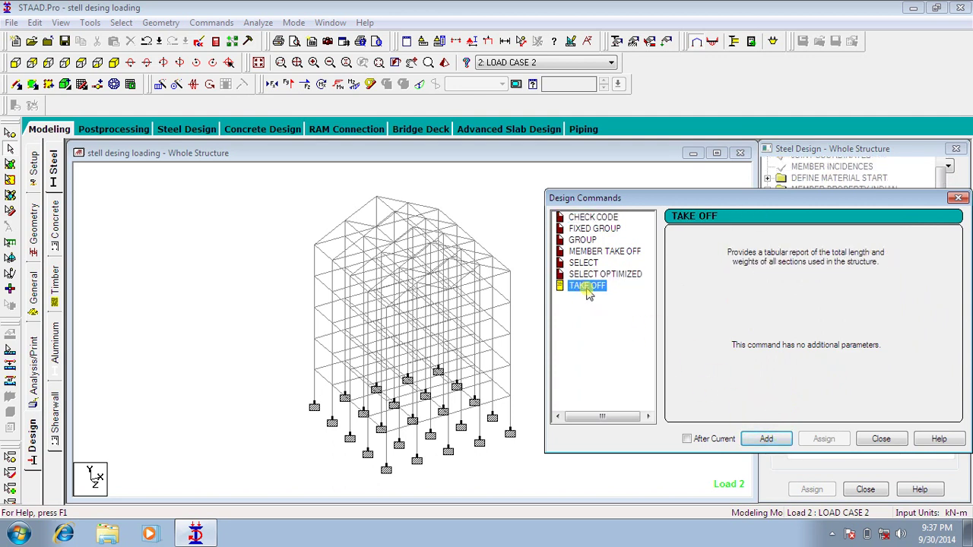
left_click(768, 440)
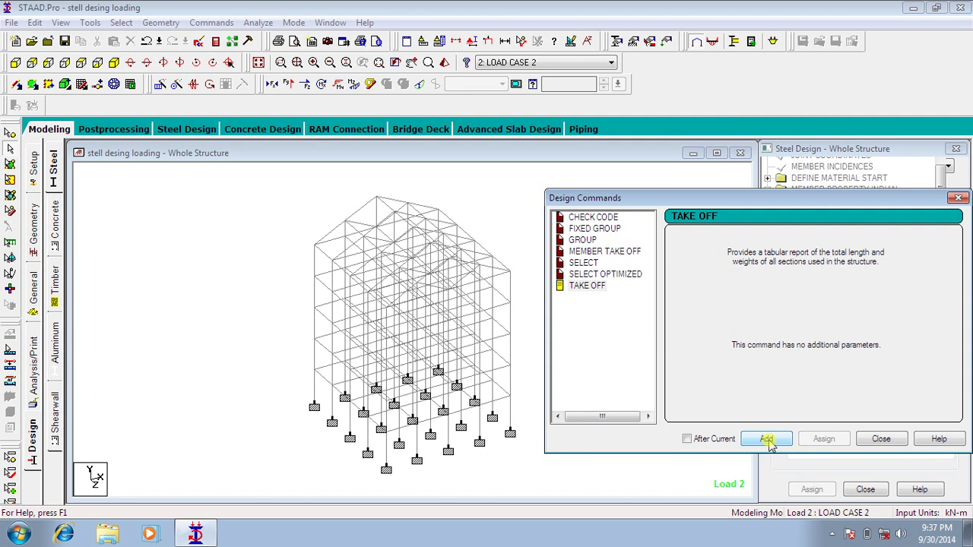
left_click(957, 200)
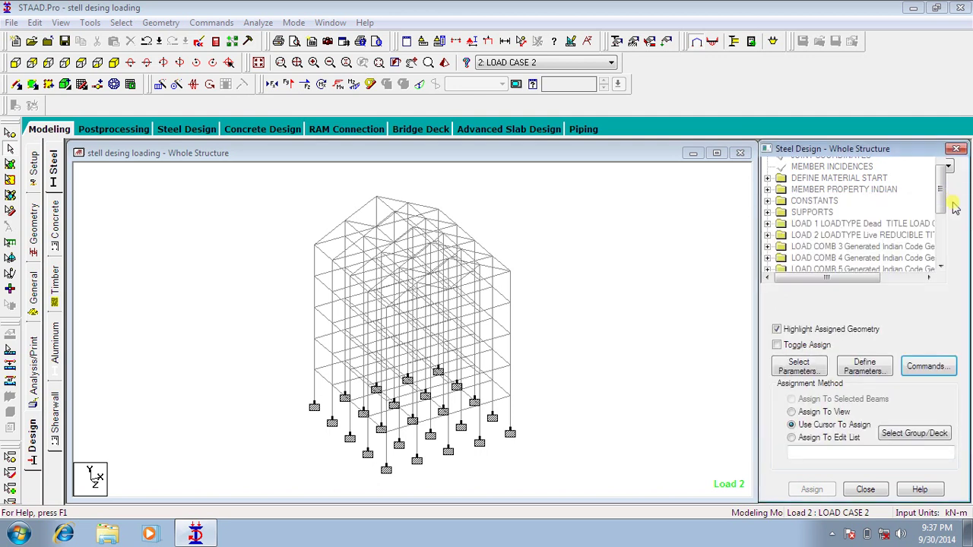
Assign the CHECK CODE command to all members in the view and confirm the assignment.
left_click_drag(940, 192, 940, 228)
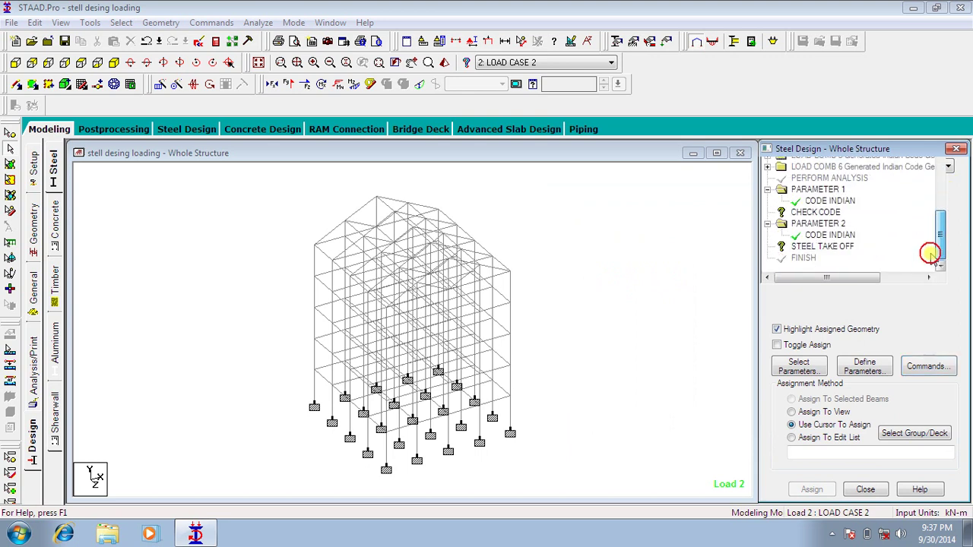
left_click(806, 215)
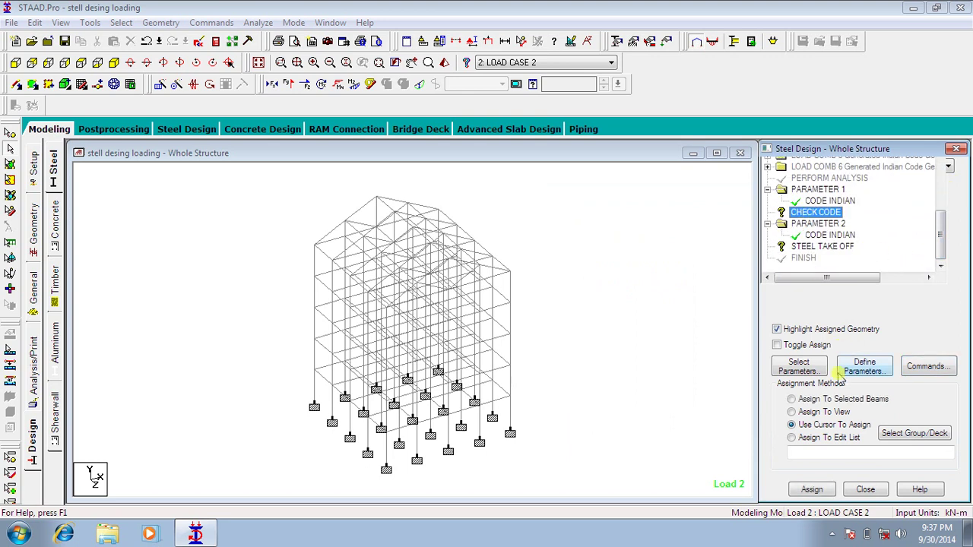
left_click(809, 411)
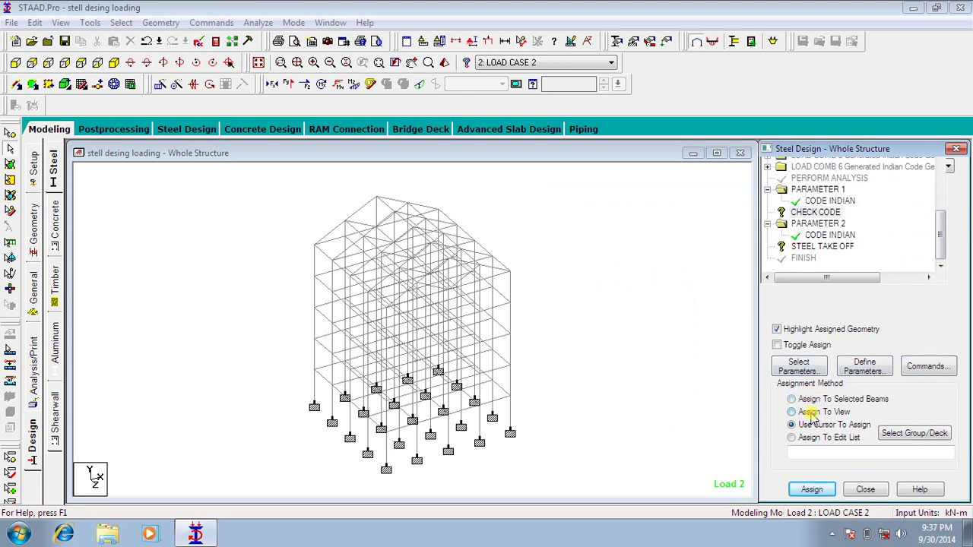
left_click(812, 489)
left_click(816, 357)
Assign the STEEL TAKE OFF command to all members in the view and confirm the assignment.
left_click(821, 247)
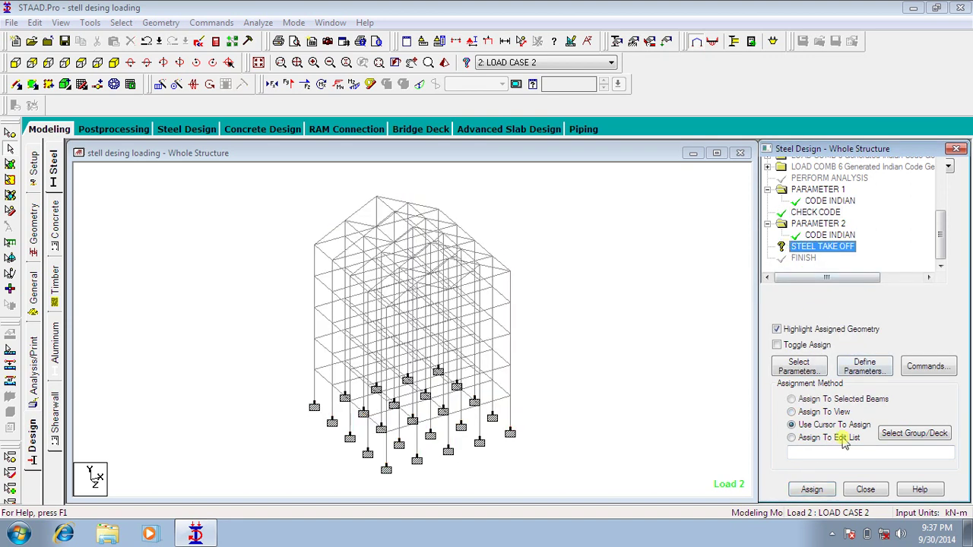
left_click(820, 424)
left_click(812, 489)
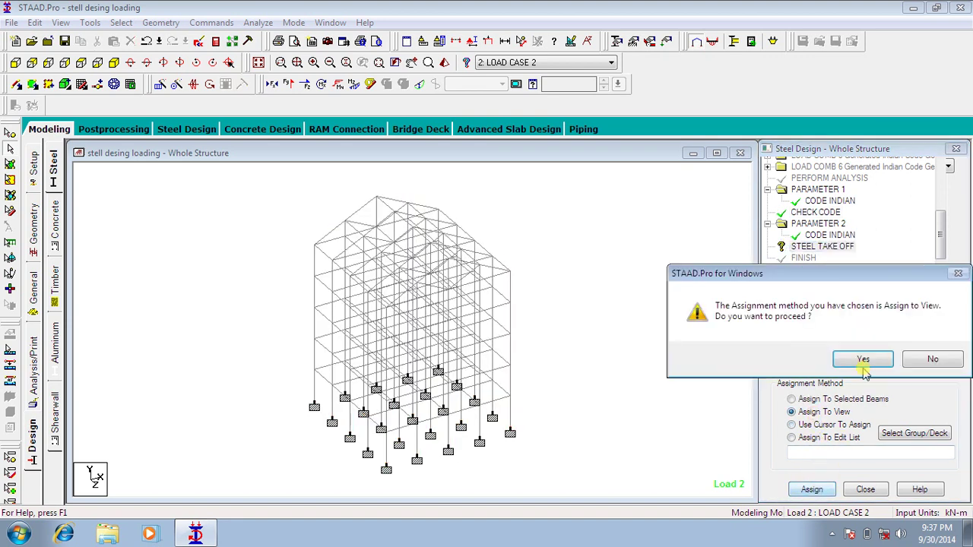
left_click(866, 354)
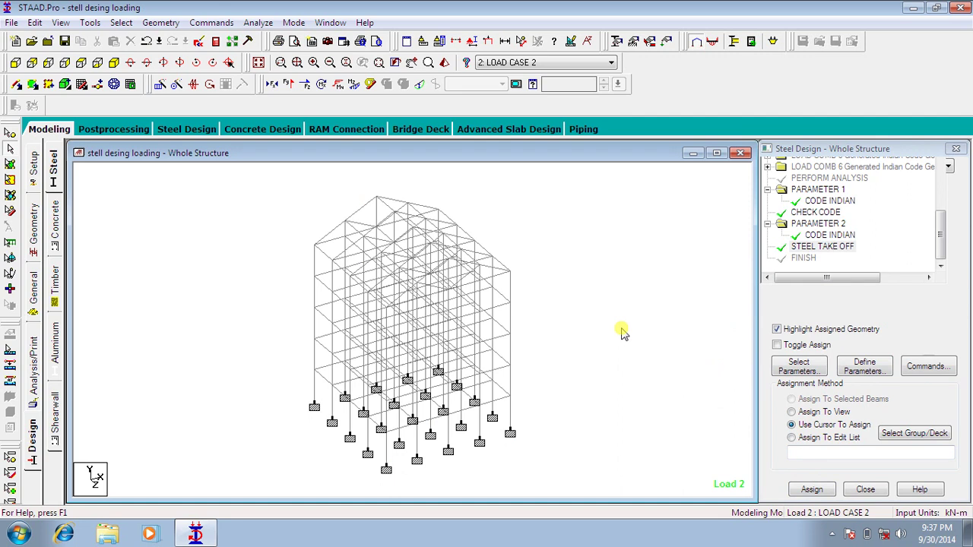
Add another Perform Analysis command with the No Print option after the steel take-off.
left_click(33, 386)
left_click(454, 420)
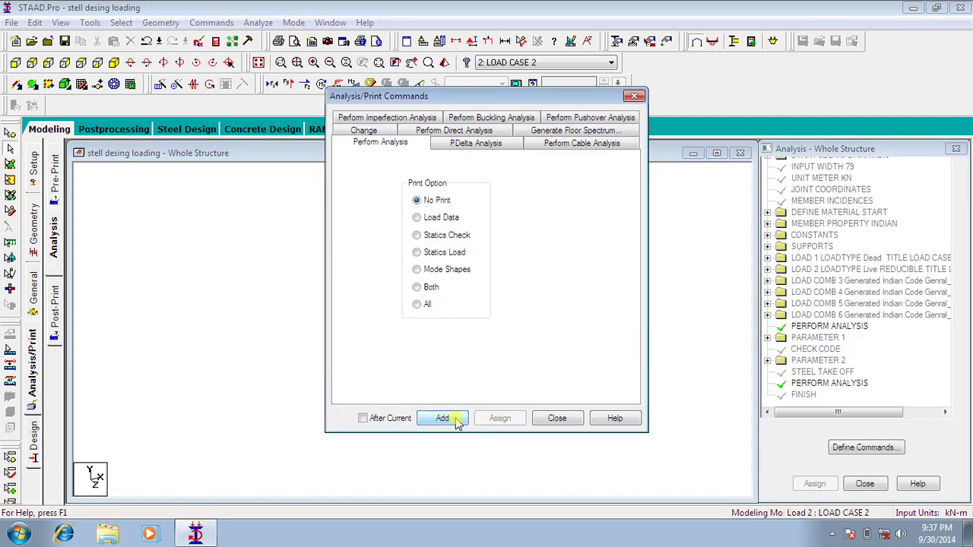
left_click(559, 419)
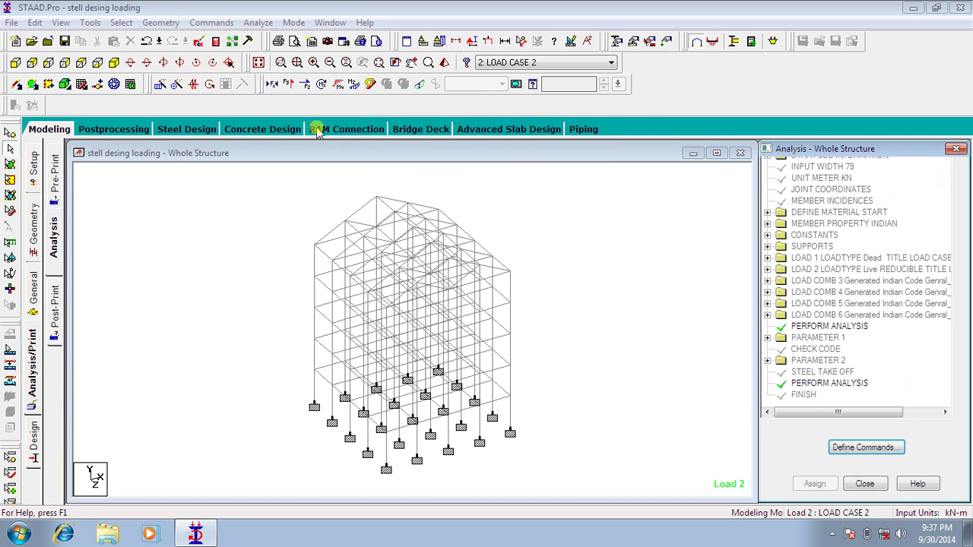
Save the modified structure and run the analysis, finishing with the output file opened for viewing.
left_click(261, 23)
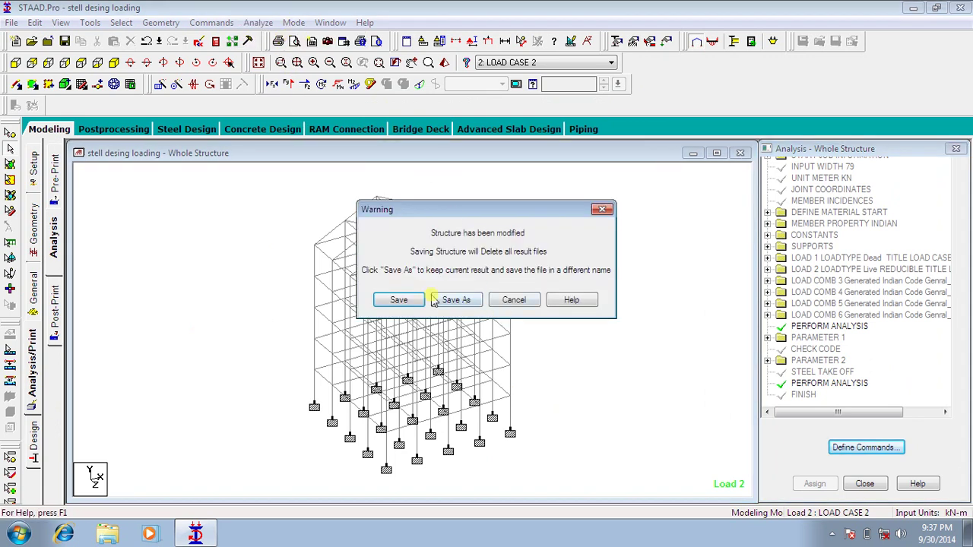
left_click(404, 301)
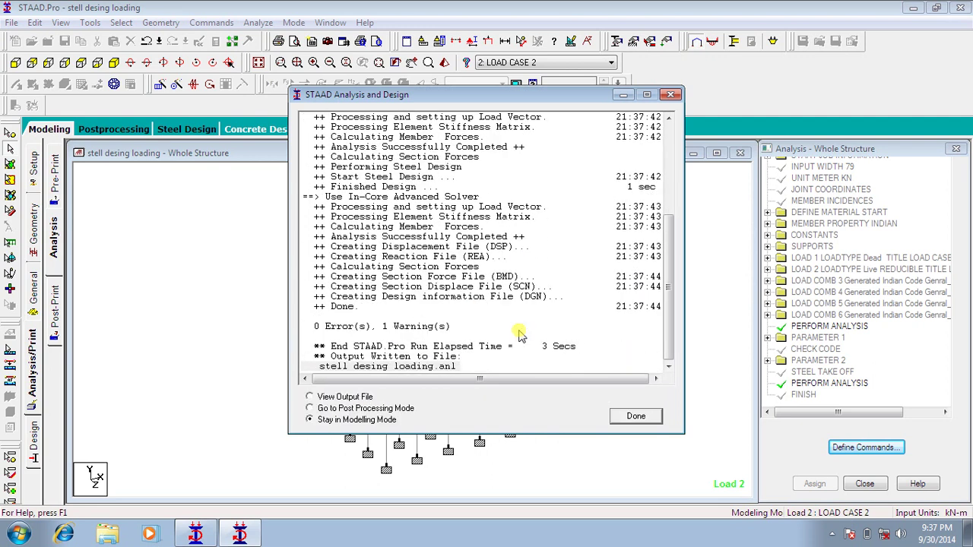
left_click(635, 416)
Examine the steel design code check and the steel take-off results in the output file, then close it.
left_click(111, 501)
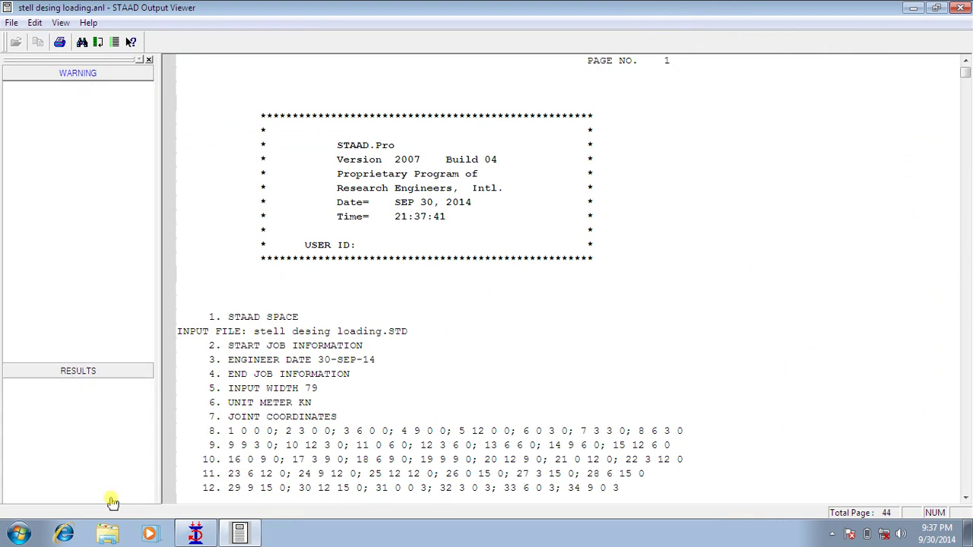
left_click(44, 106)
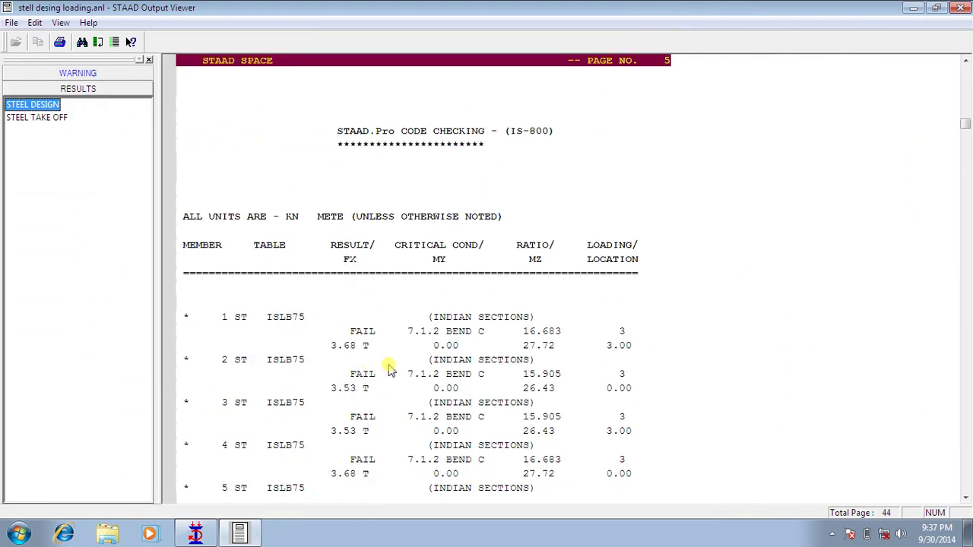
left_click_drag(965, 125, 964, 173)
left_click(39, 120)
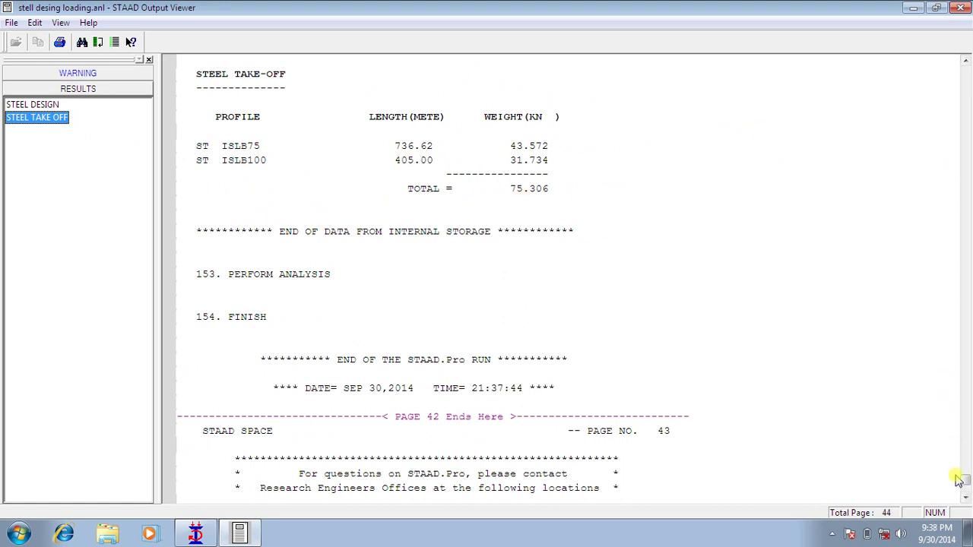
left_click_drag(959, 479, 964, 460)
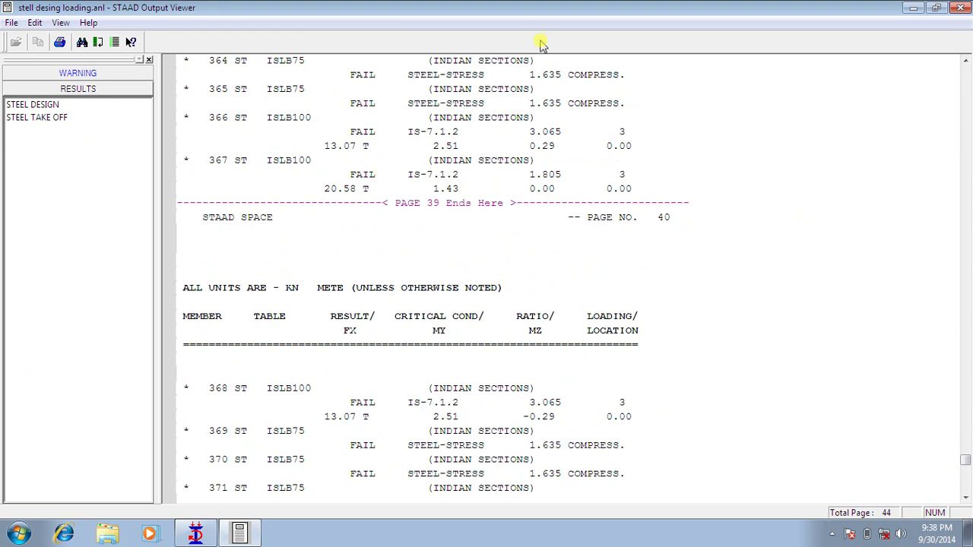
left_click(960, 8)
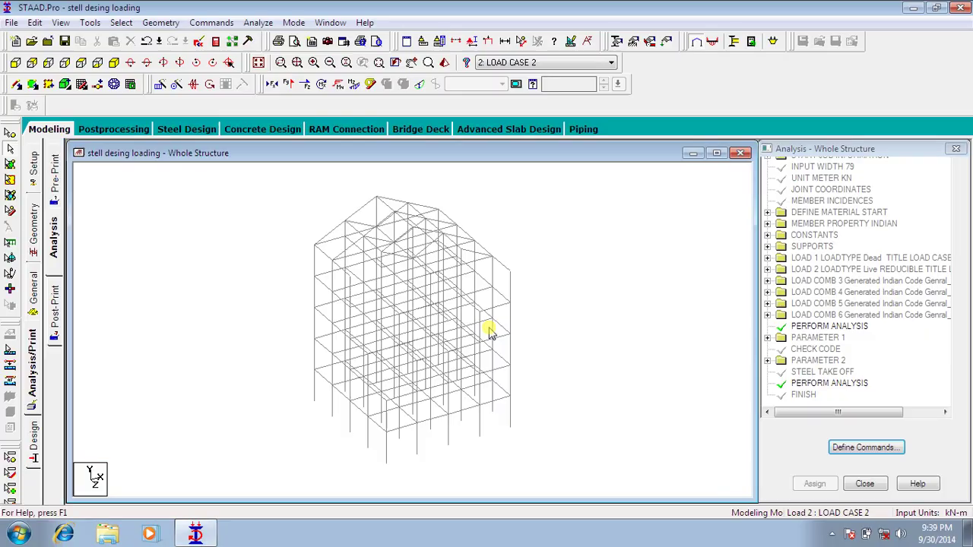
left_click(834, 536)
left_click(666, 423)
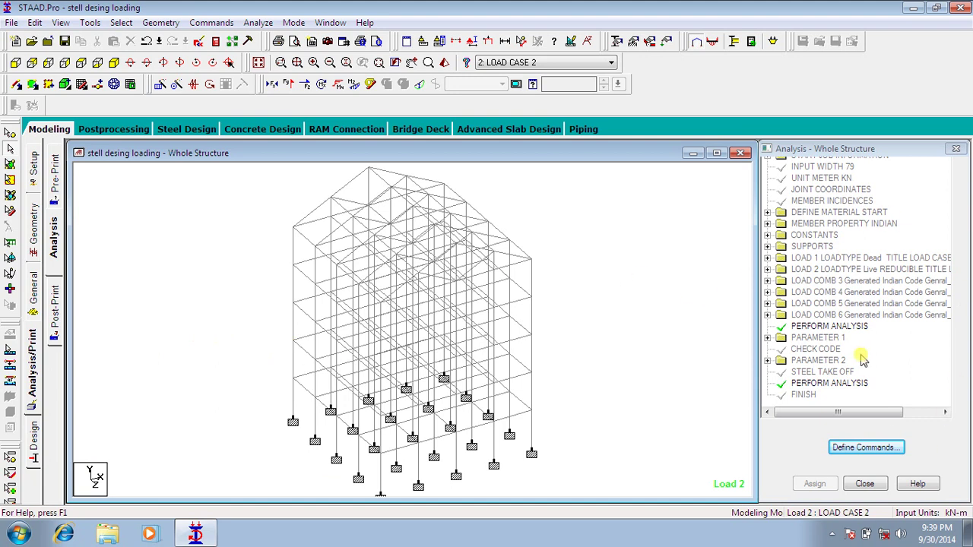
left_click_drag(869, 412, 891, 418)
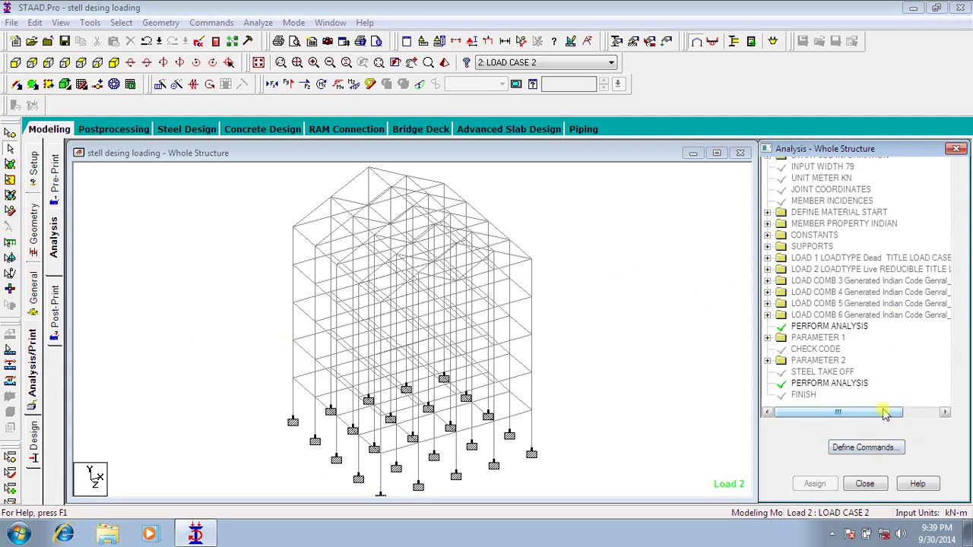
left_click_drag(884, 413, 916, 411)
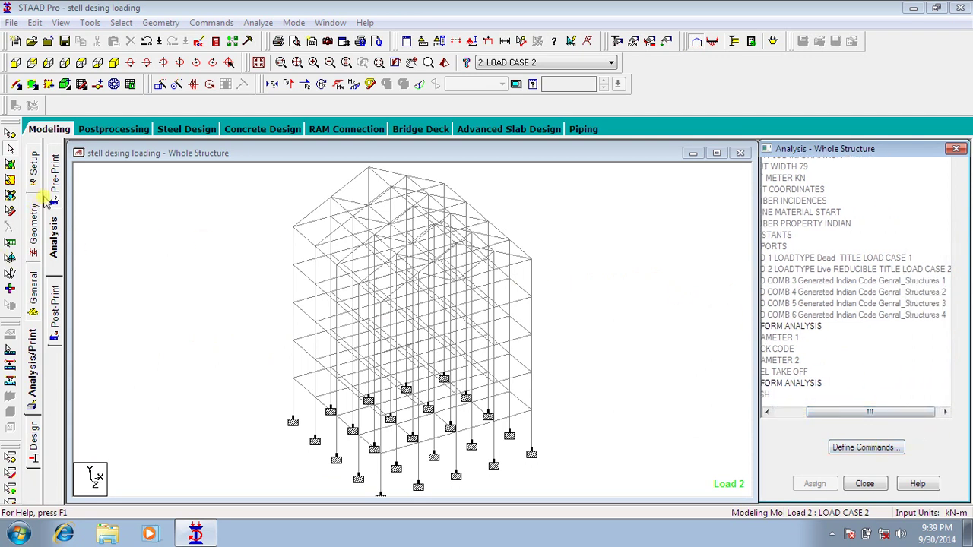
Add a SELECT OPTIMIZED steel design command under IS800 and check its entry in the command list.
left_click(33, 450)
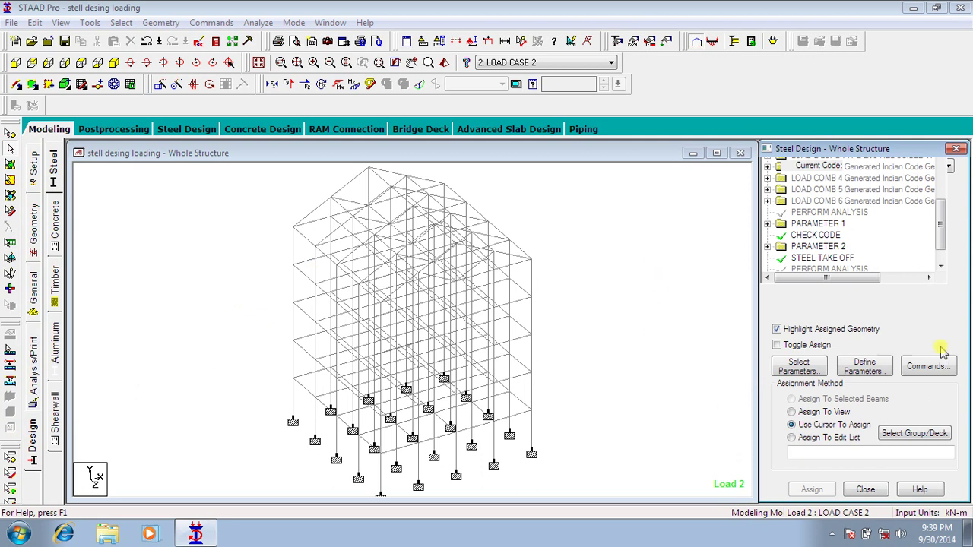
left_click(926, 366)
left_click(600, 274)
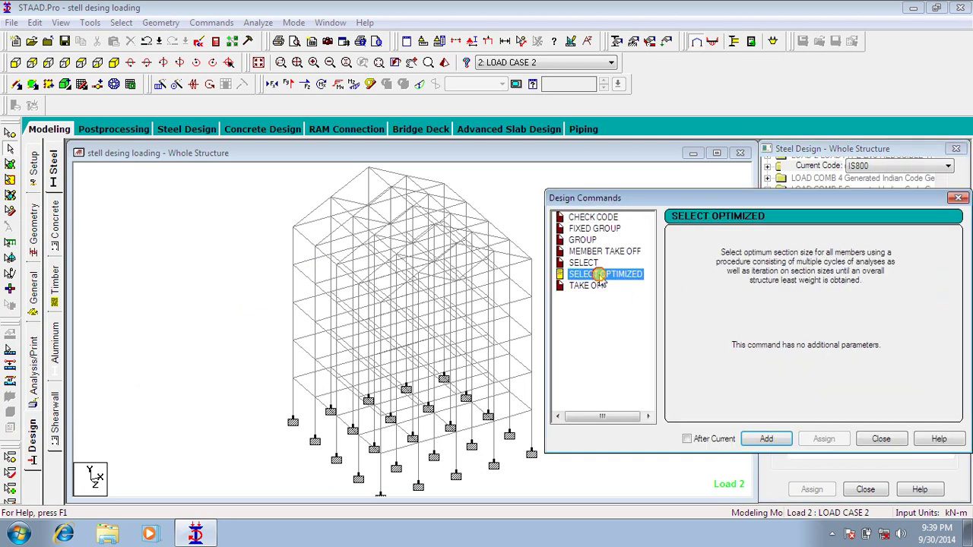
left_click(768, 439)
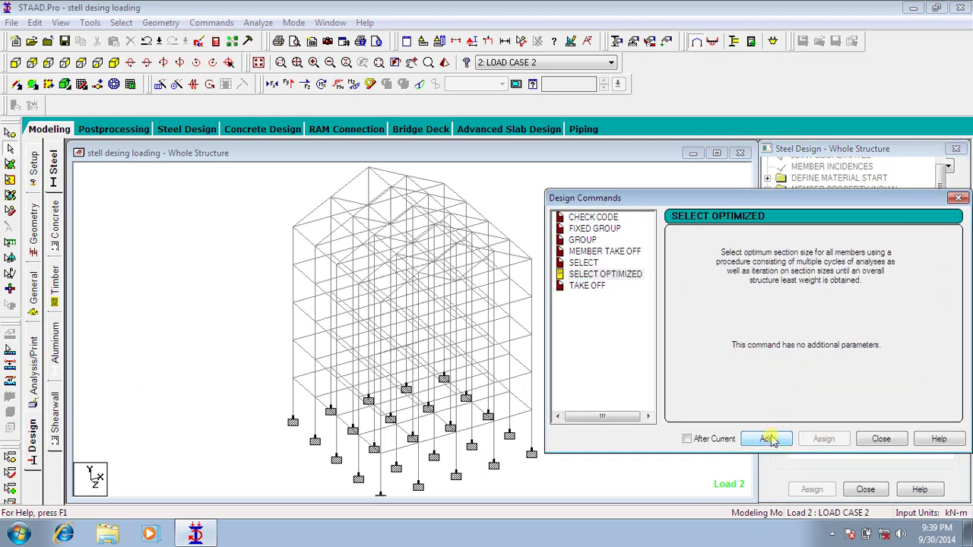
left_click(958, 197)
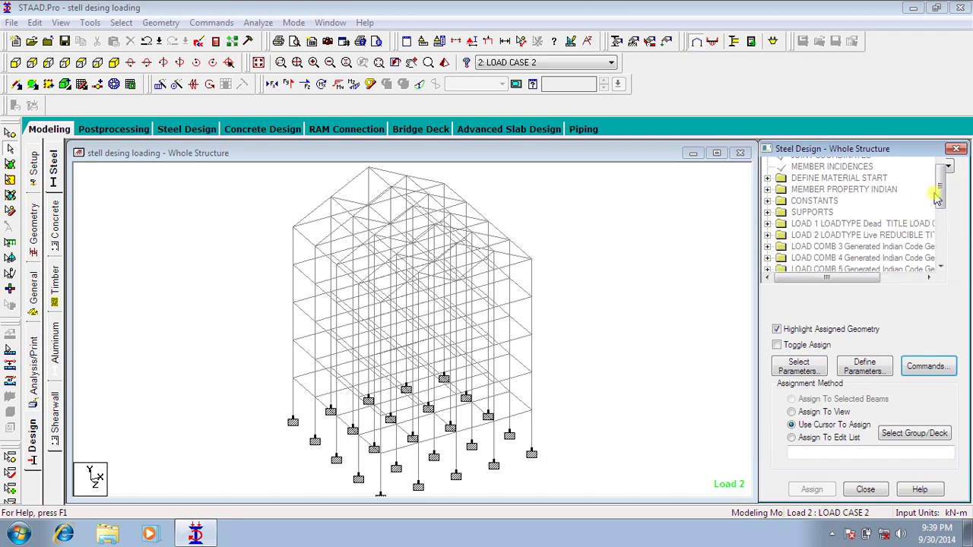
left_click_drag(937, 196, 938, 245)
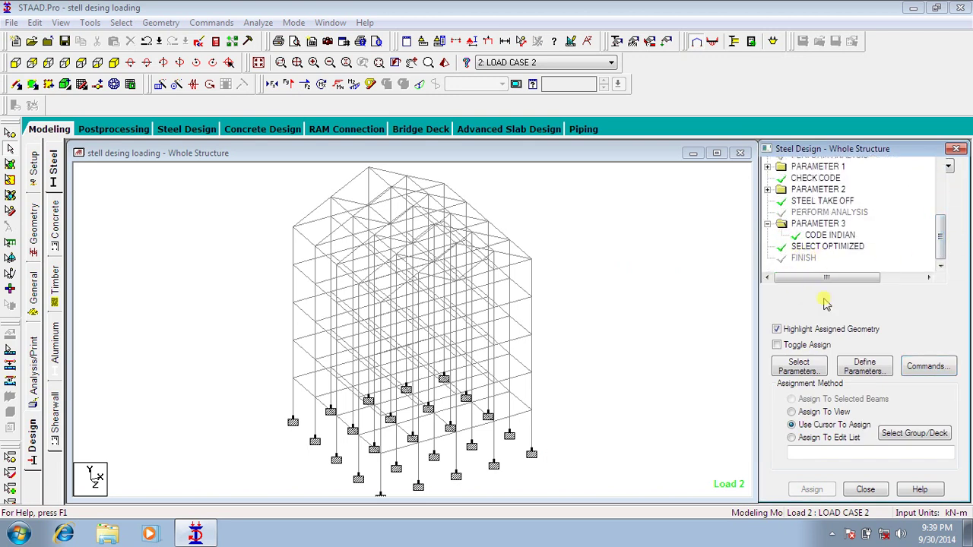
Add a Perform Analysis command with the No Print option following the SELECT OPTIMIZED command.
left_click(35, 363)
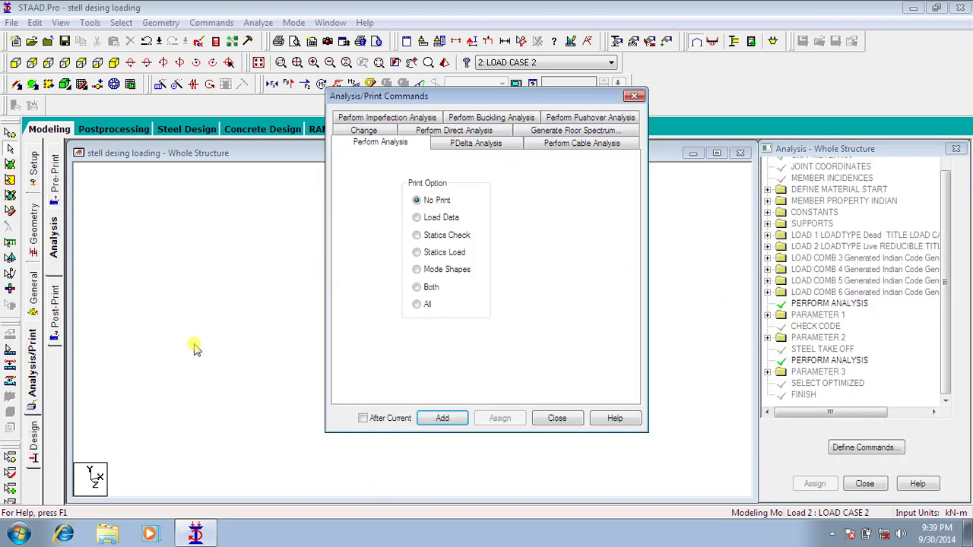
left_click(455, 418)
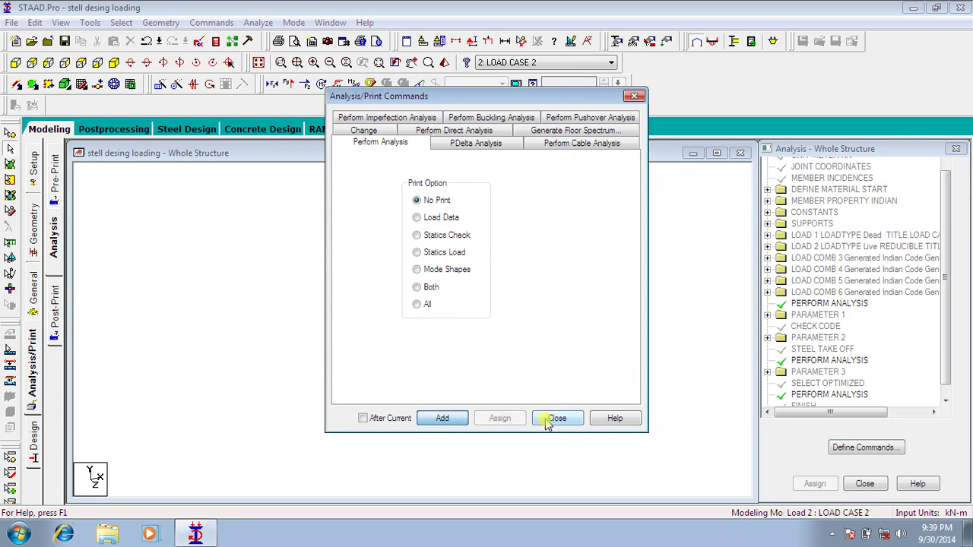
left_click(547, 420)
Save the structure, run the analysis with the SELECT OPTIMIZED design included, and open the output file for viewing.
left_click(256, 23)
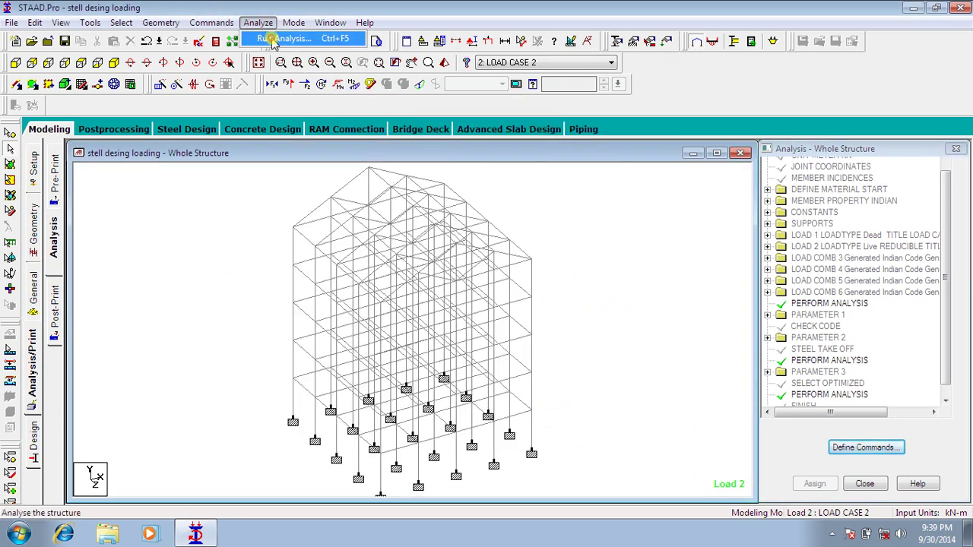
left_click(275, 39)
left_click(403, 301)
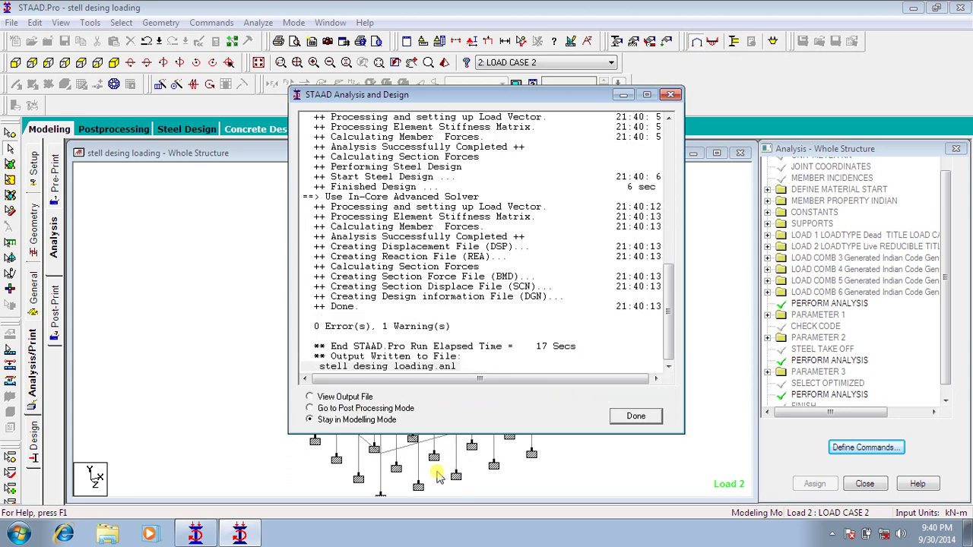
left_click(311, 397)
left_click(634, 416)
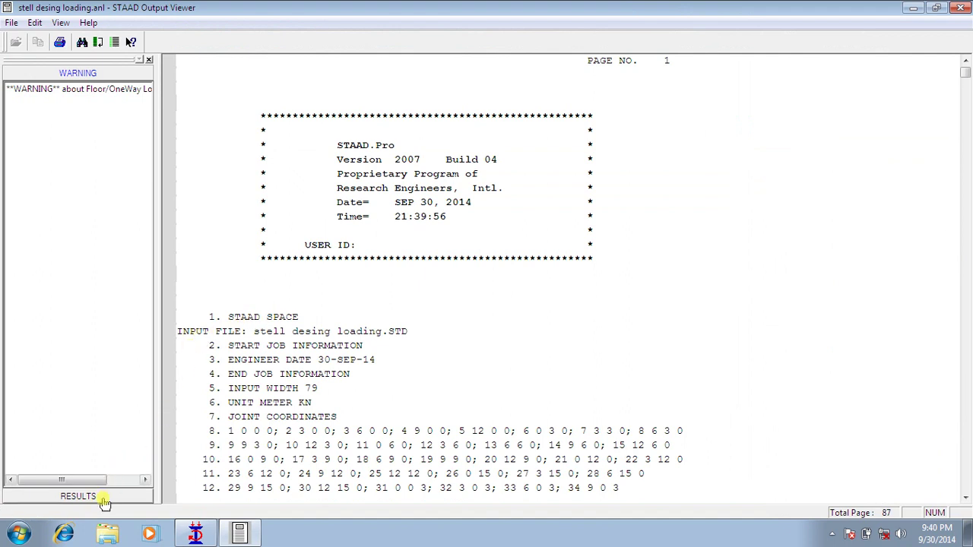
Examine the IS-800 member selection results alongside the steel take-off and code checking results, through to the end of the output file.
left_click(102, 497)
left_click(35, 154)
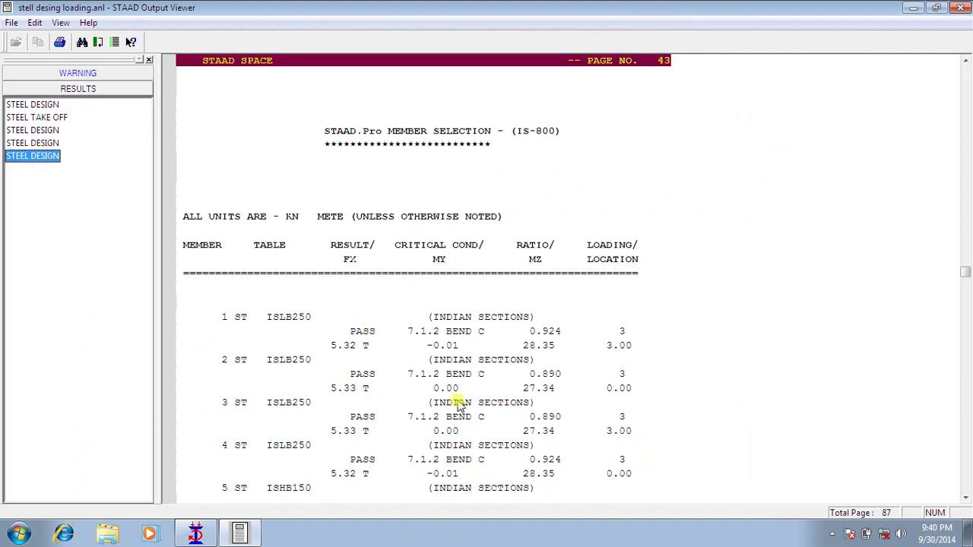
left_click(964, 273)
left_click_drag(964, 274, 965, 291)
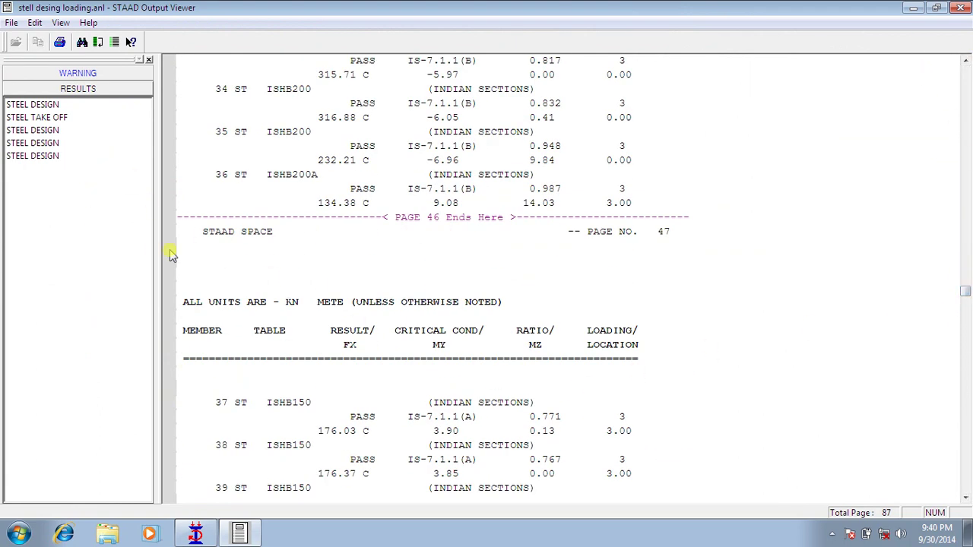
left_click(14, 144)
left_click(17, 131)
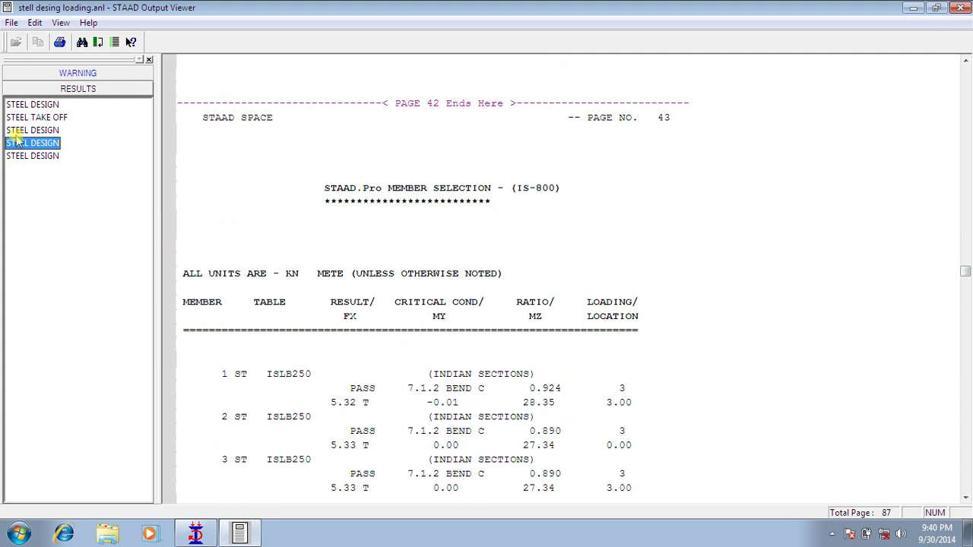
left_click(16, 117)
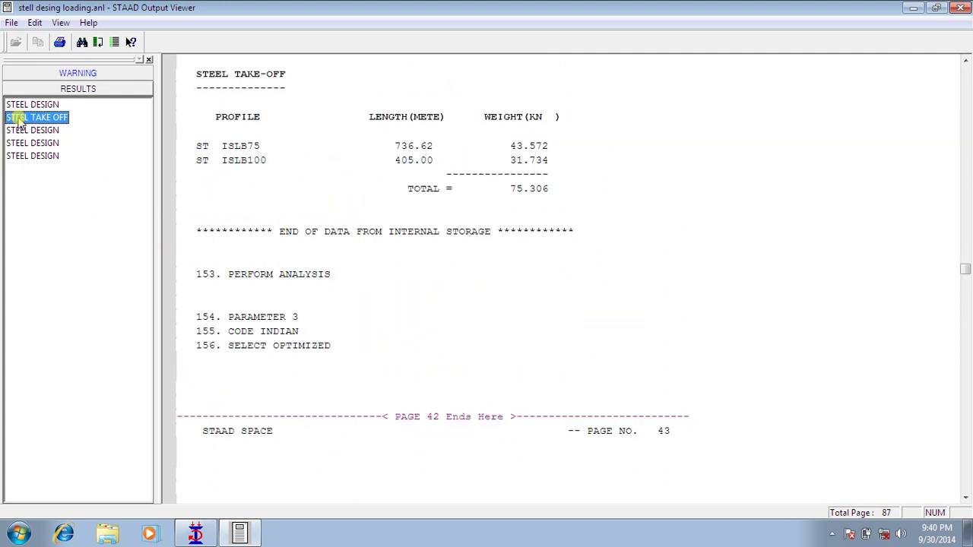
left_click(24, 105)
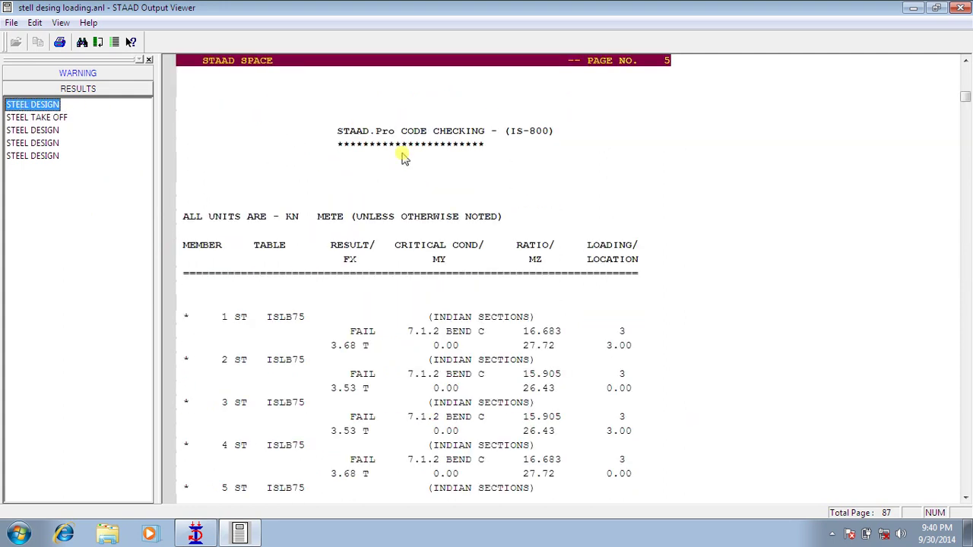
left_click(43, 130)
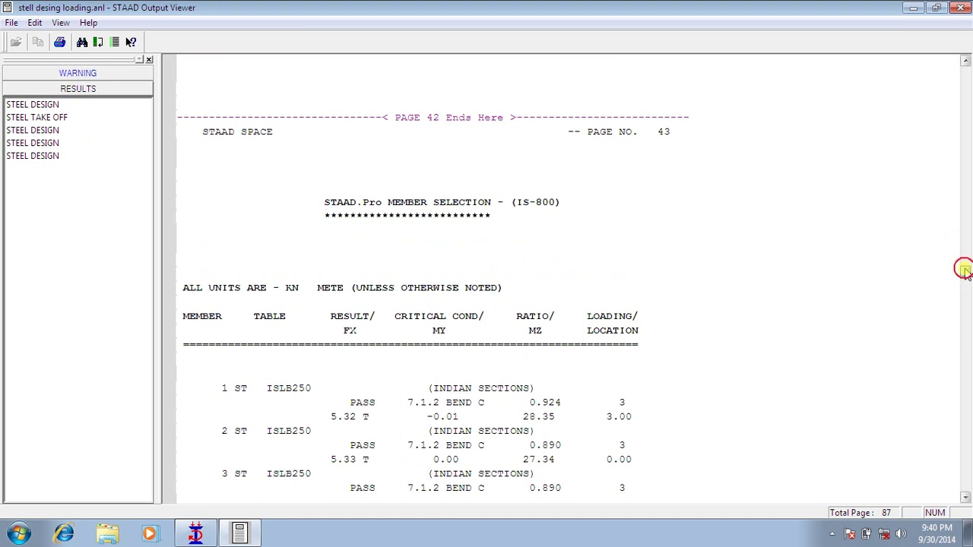
left_click_drag(962, 267, 956, 503)
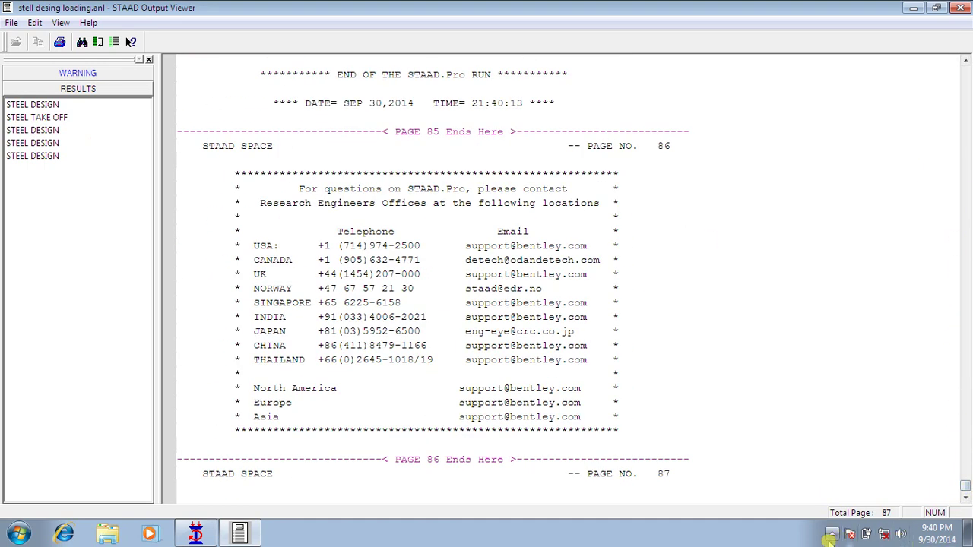
left_click(831, 534)
right_click(832, 475)
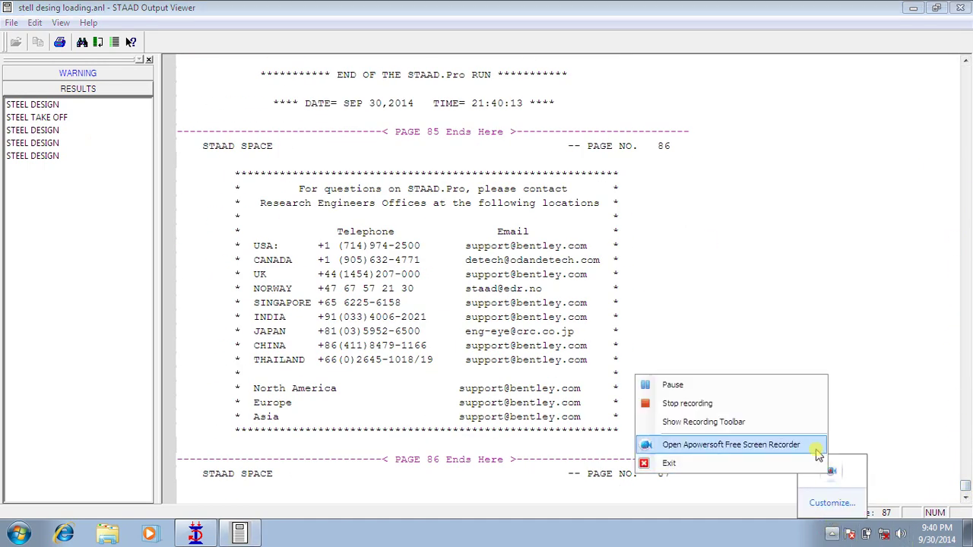